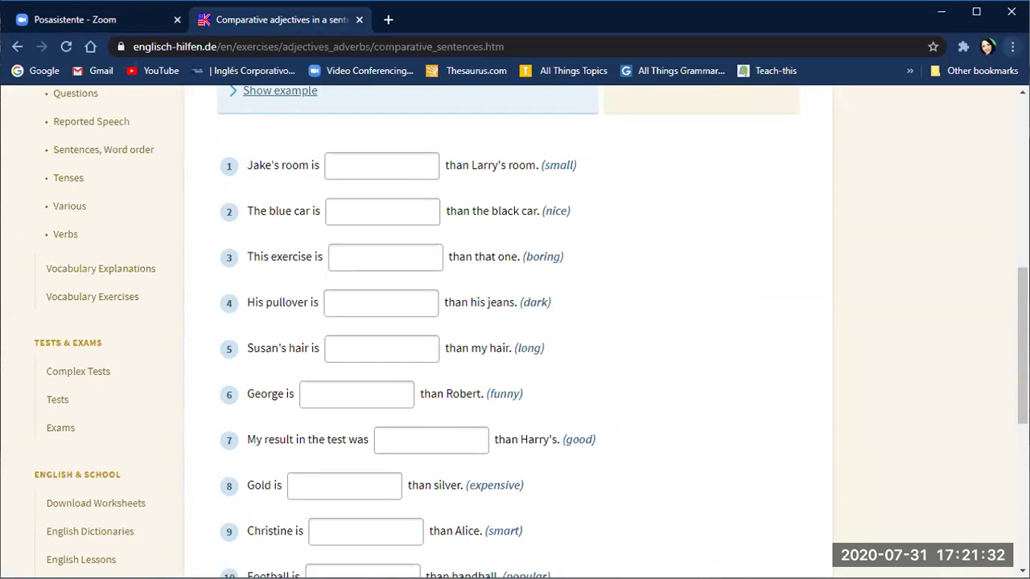
Enlarge the exercise page to 175% zoom
left_click(1012, 46)
left_click(960, 191)
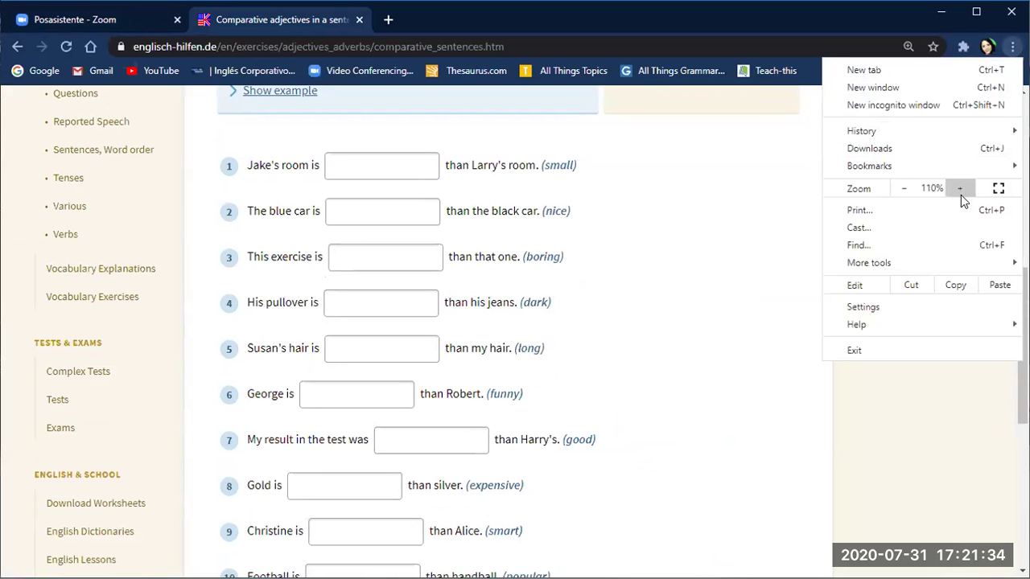
left_click(960, 191)
left_click(959, 191)
left_click(959, 191)
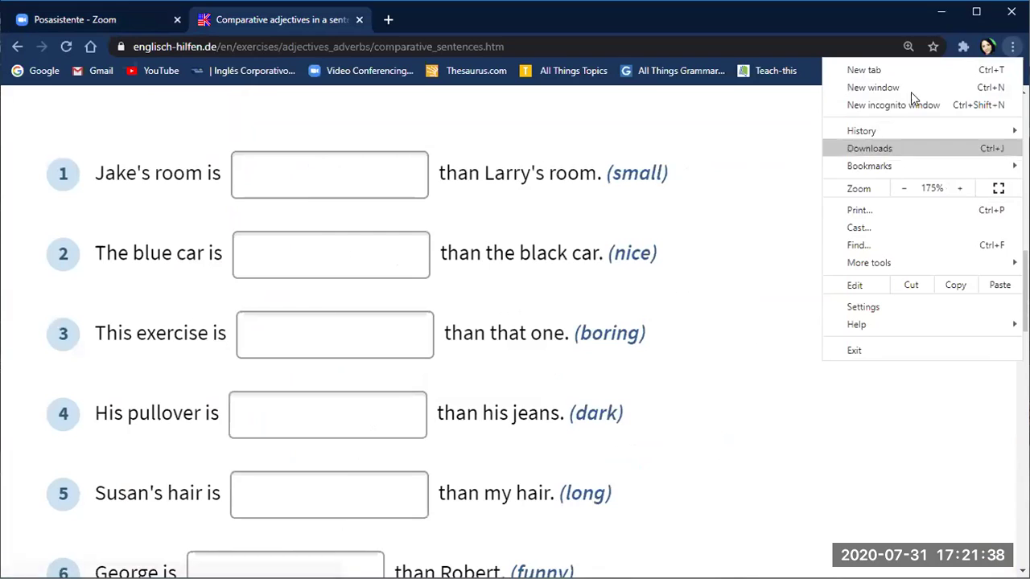
left_click(771, 208)
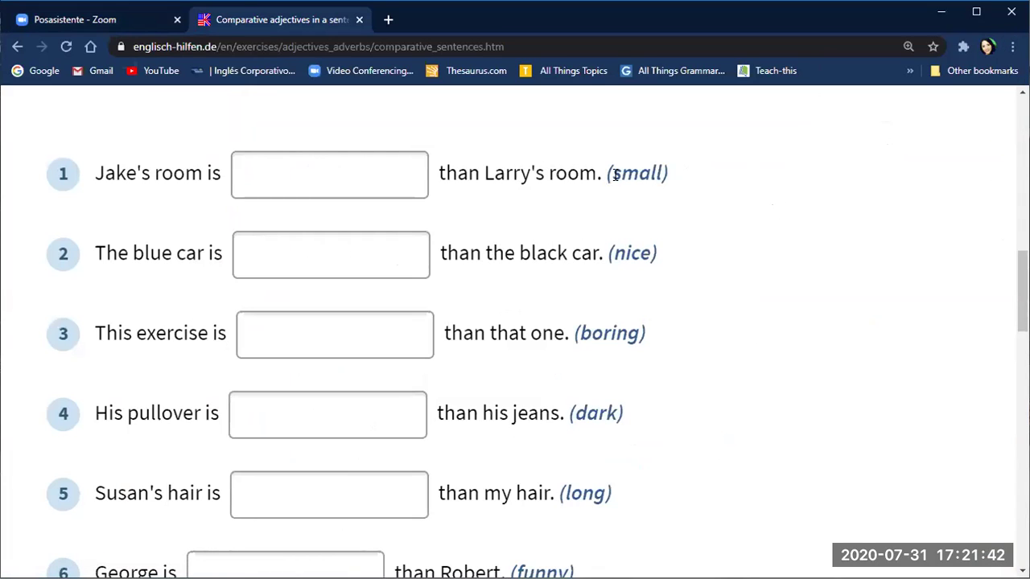
Fill in the blank of sentence 1 with the comparative "smaller"
left_click_drag(613, 174, 657, 174)
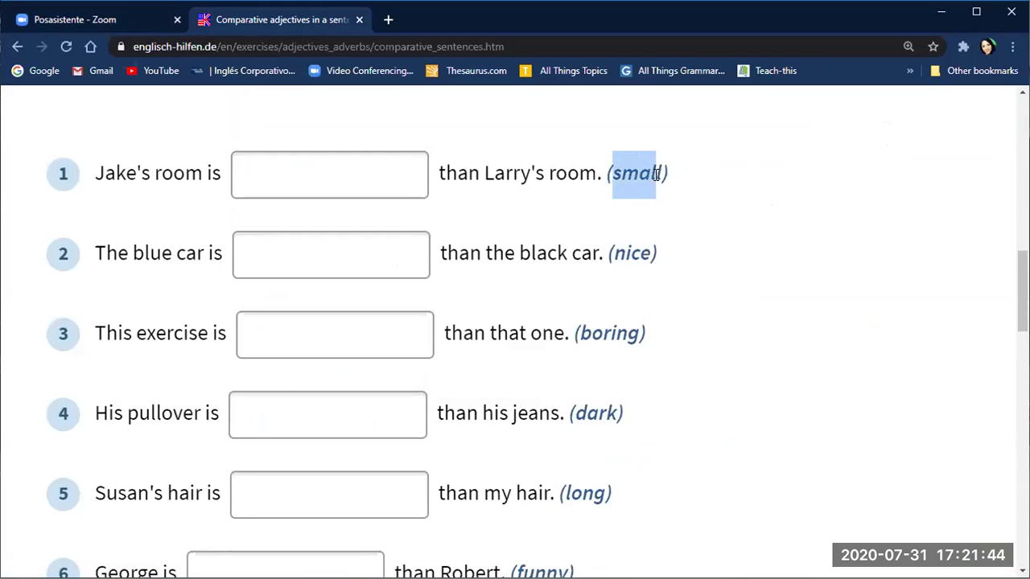
left_click(660, 174)
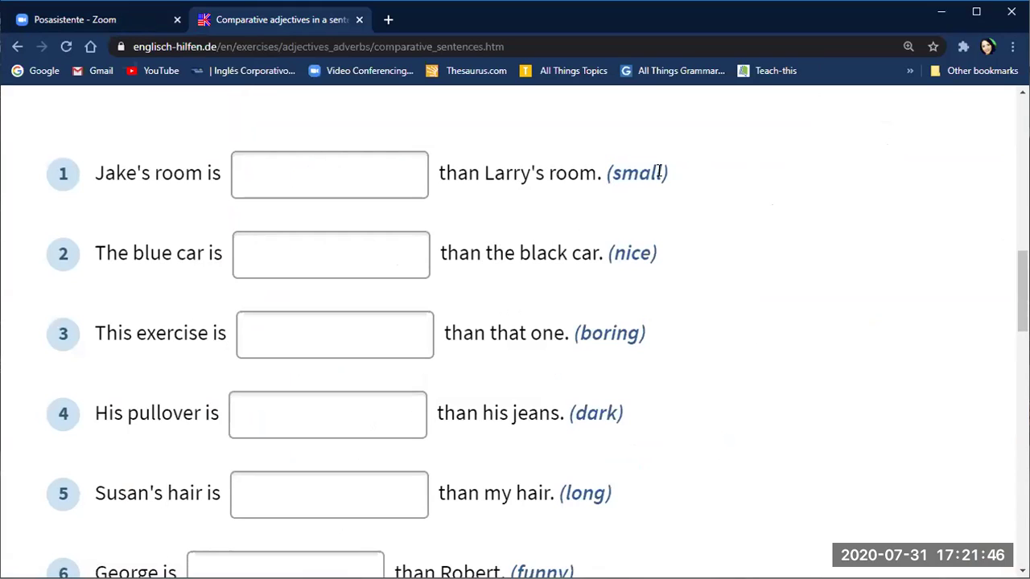
left_click(362, 177)
left_click(177, 197)
left_click(245, 181)
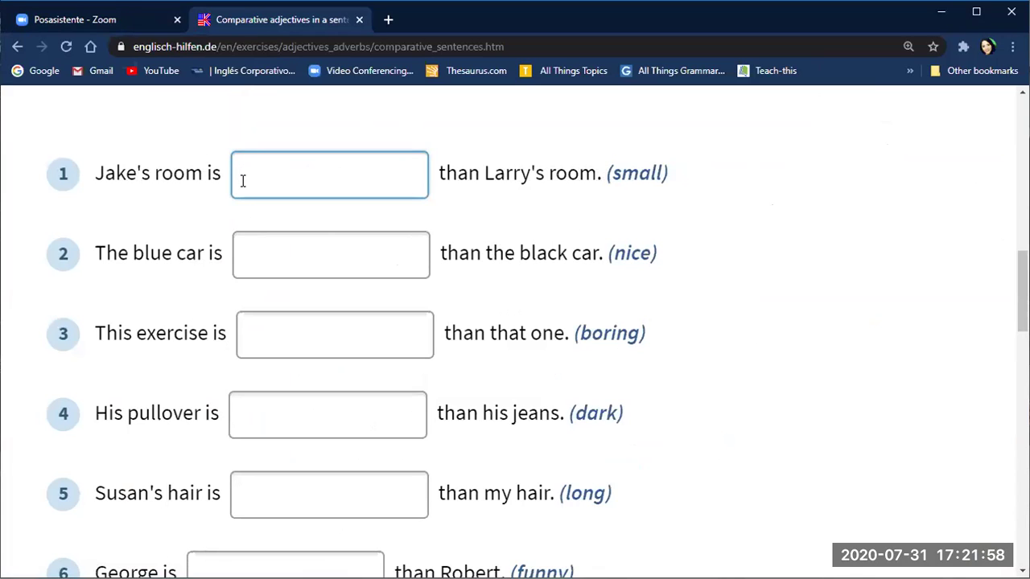
type("smaller")
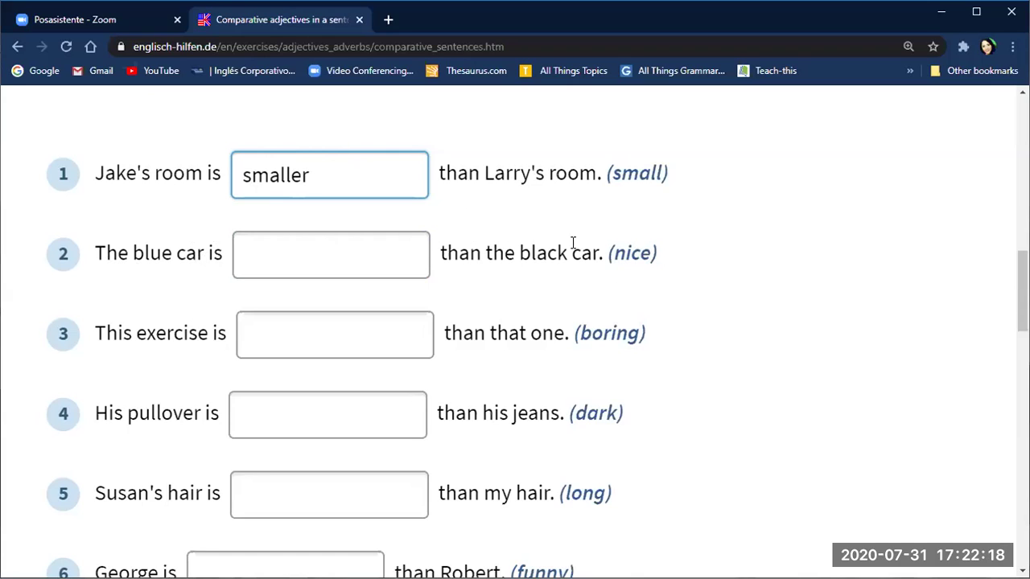
Answer sentence 2 with "nicer" and sentence 3 with "more boring"
left_click(245, 253)
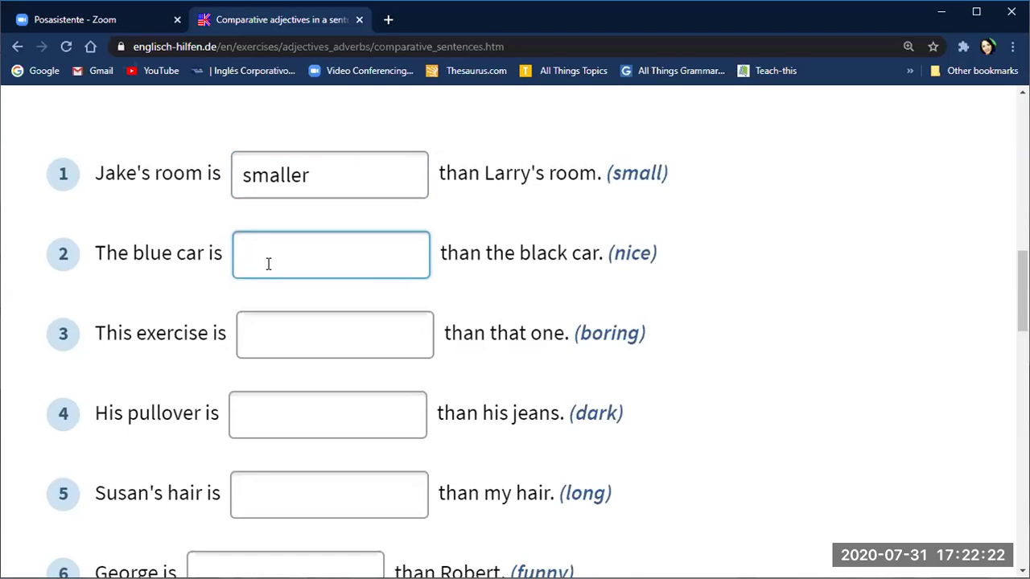
type("nicer")
left_click(266, 338)
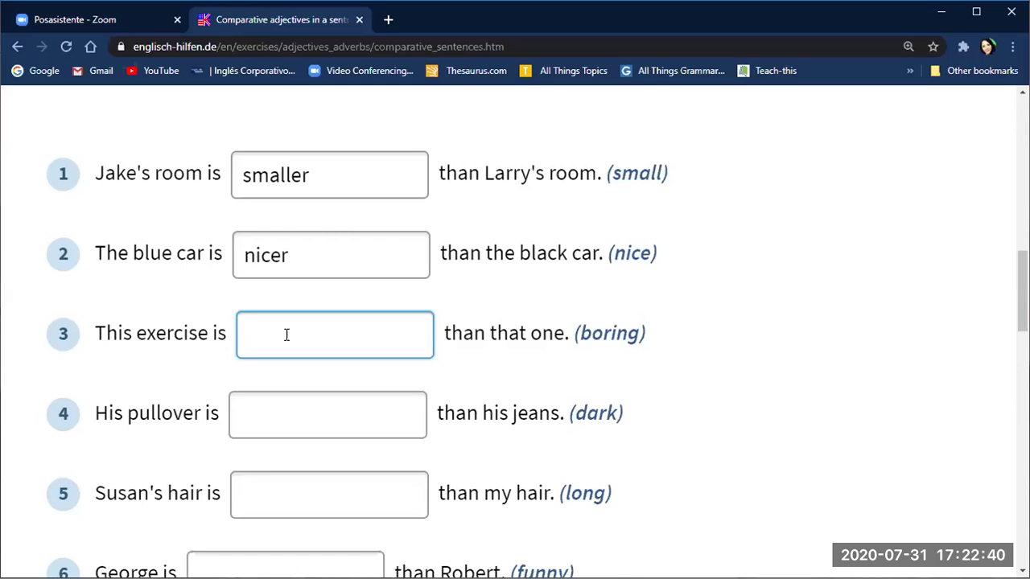
type("more boring")
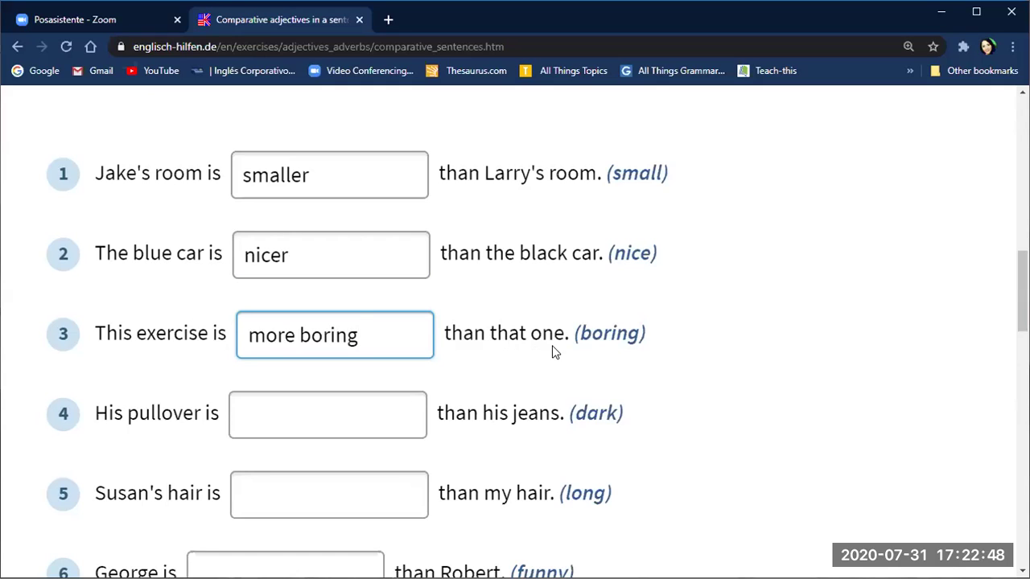
Fill in the blank of sentence 4, about the pullover, with "darker"
scroll(411, 402, "down", 2)
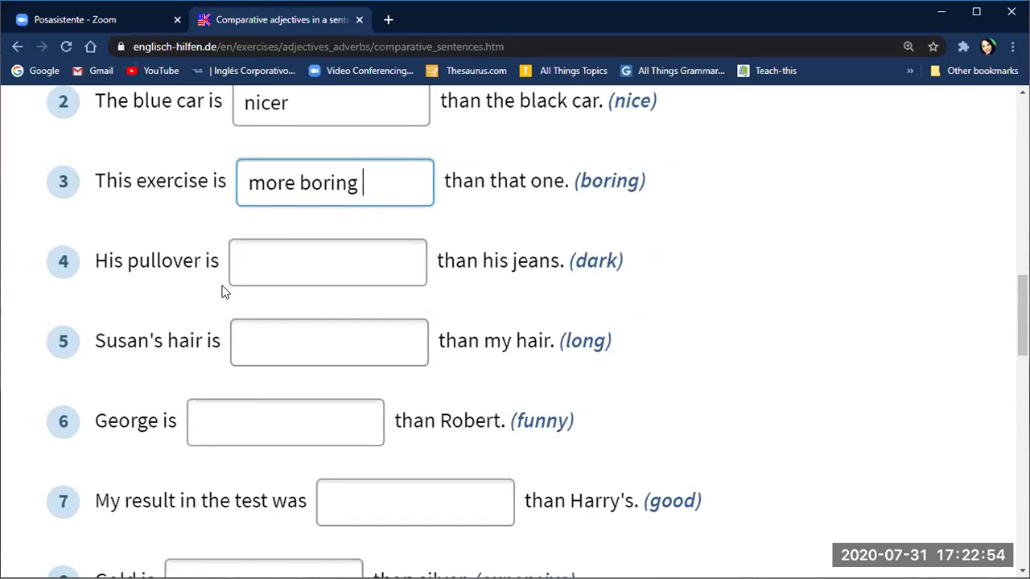
scroll(483, 257, "down", 1)
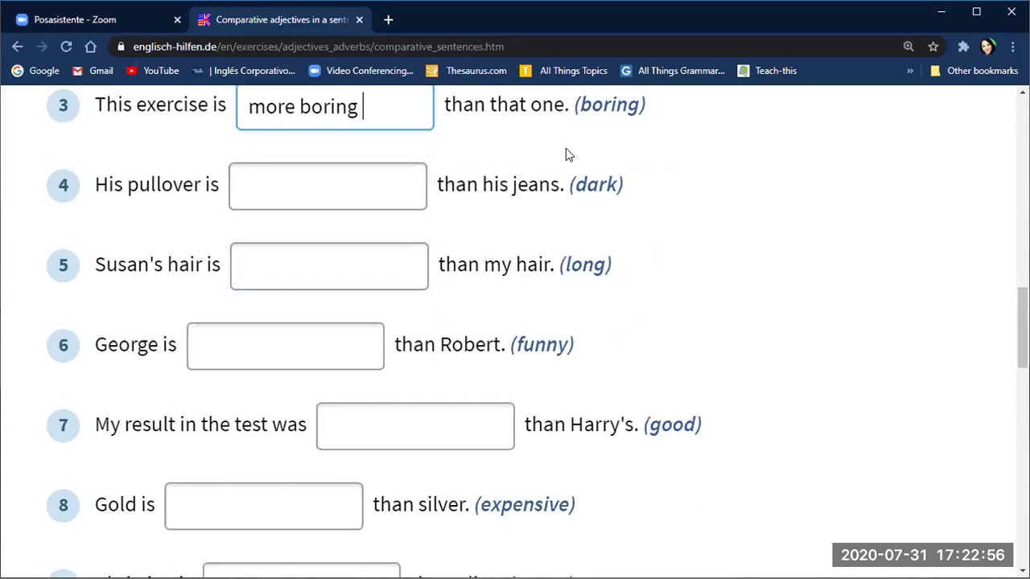
scroll(581, 210, "up", 1)
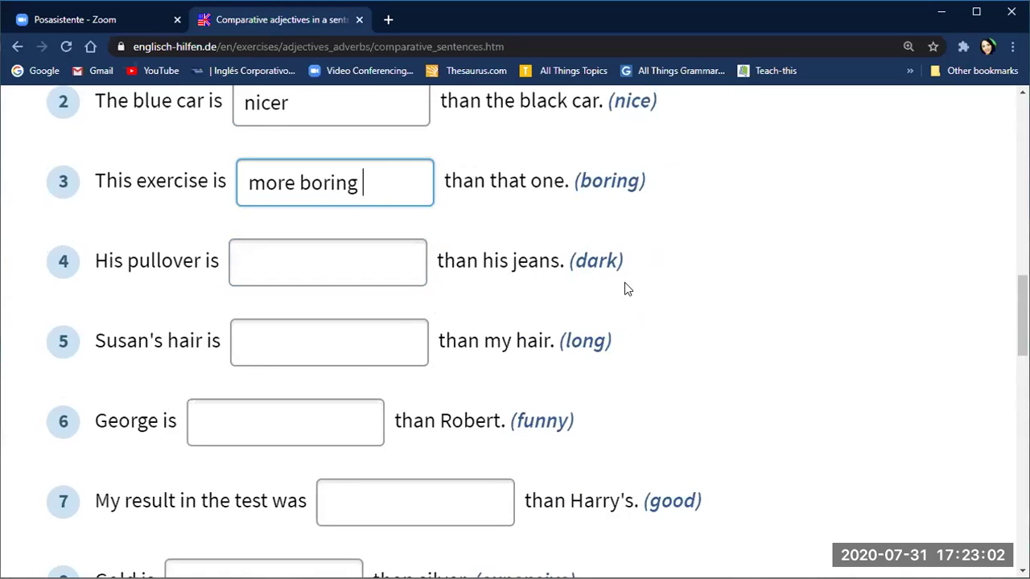
left_click(279, 265)
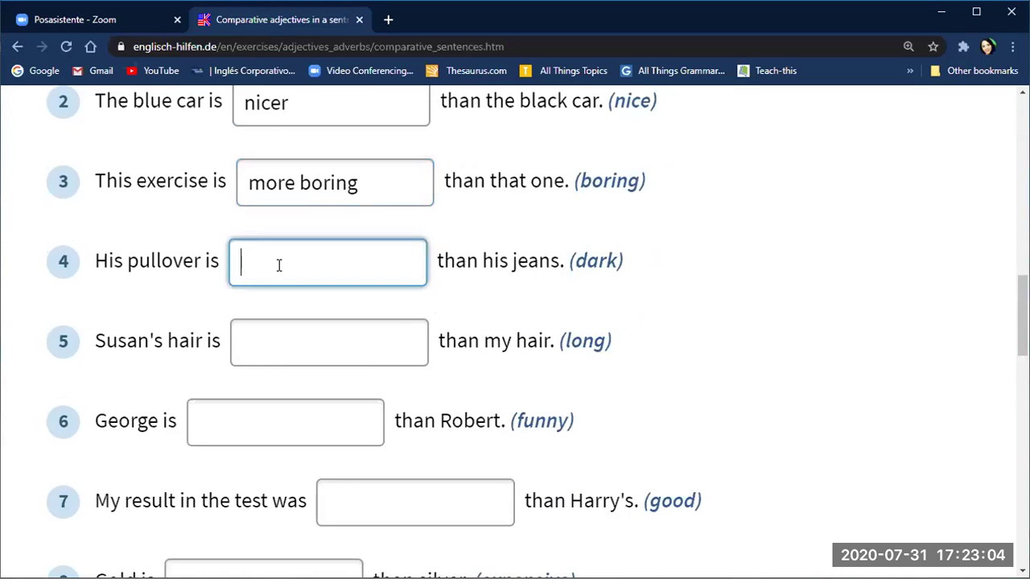
type("dar")
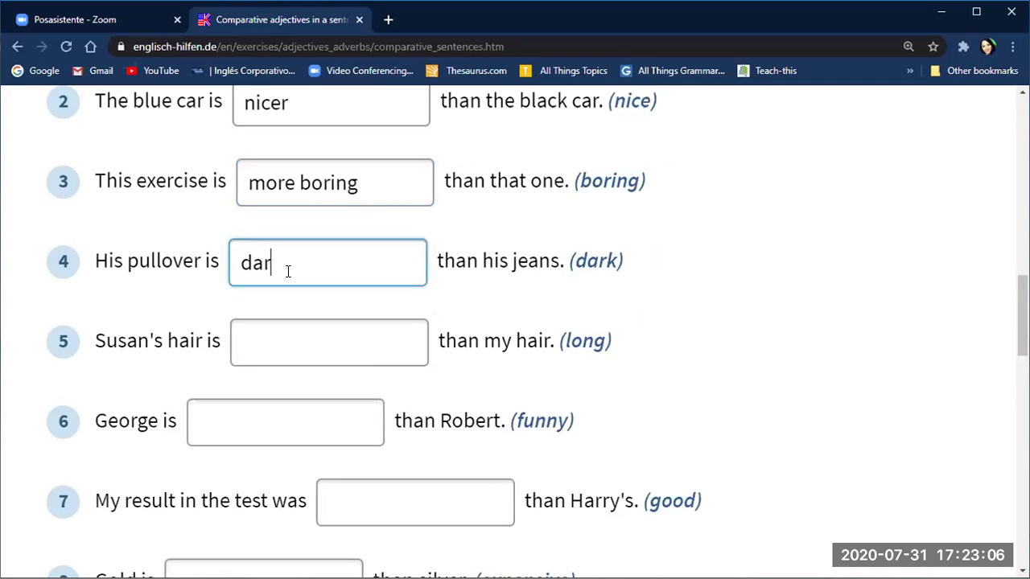
type("ker")
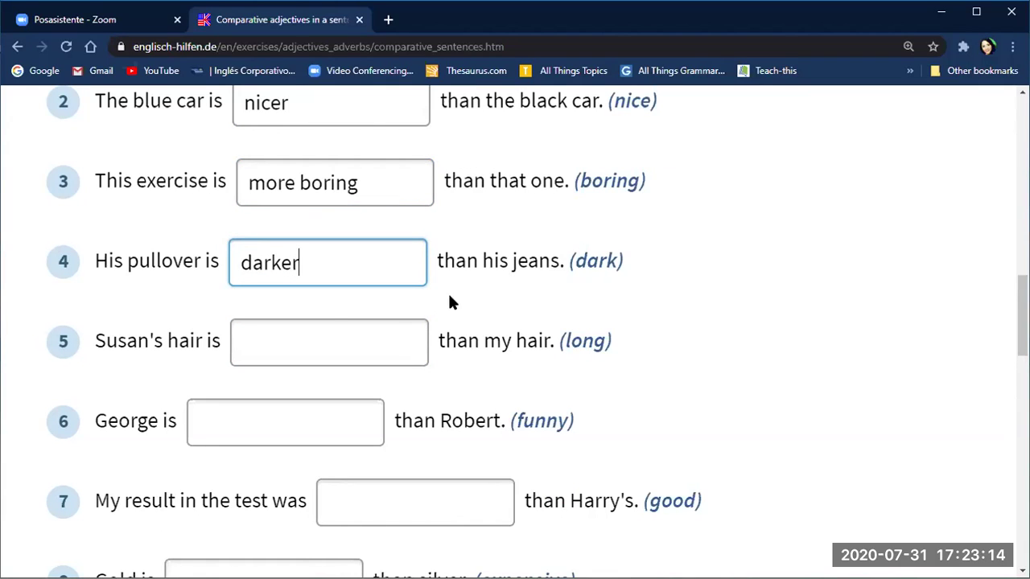
Fill in the blank of sentence 5, about hair length, with "longer"
scroll(107, 369, "down", 1)
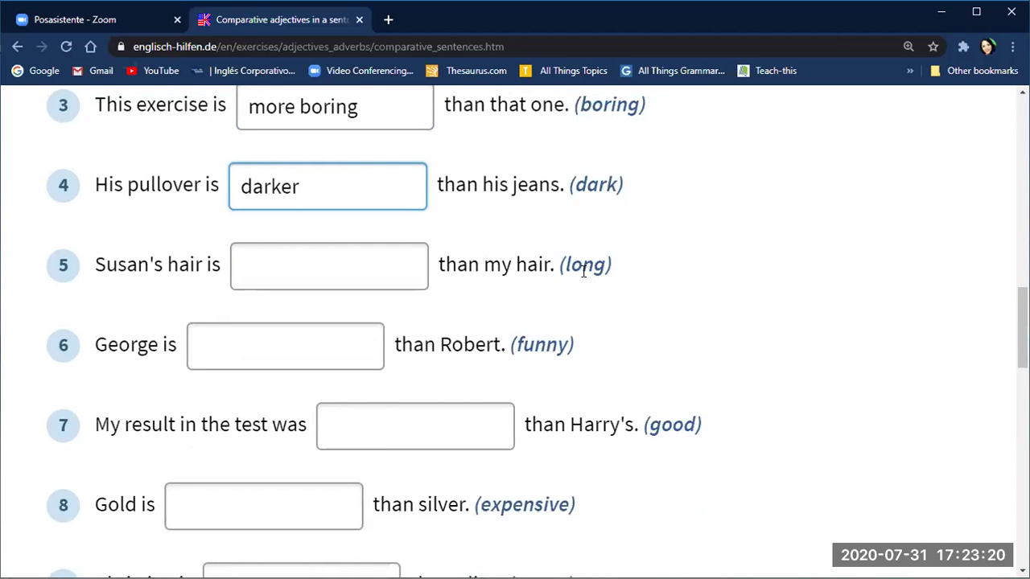
left_click(242, 263)
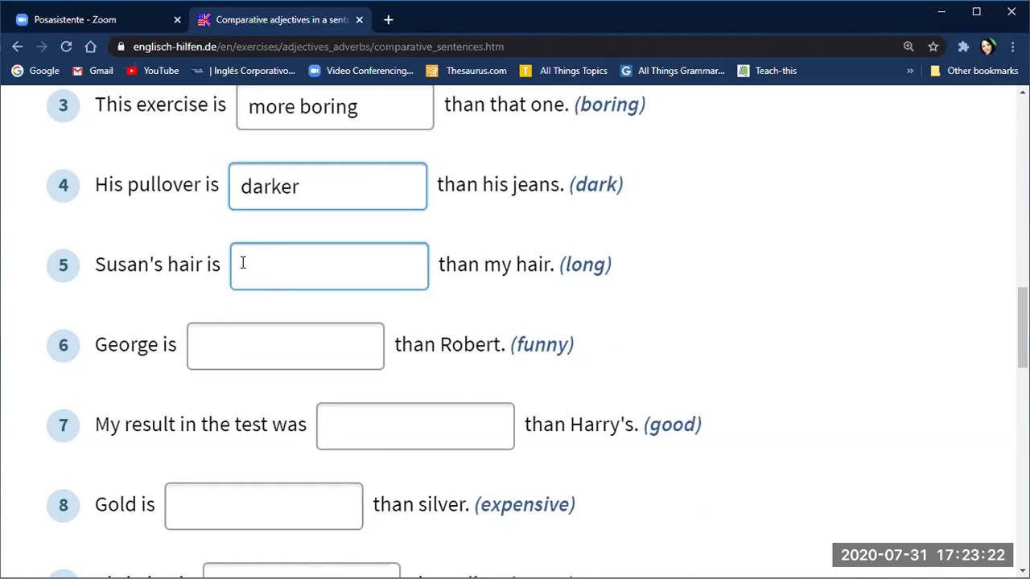
left_click(252, 264)
type("longer")
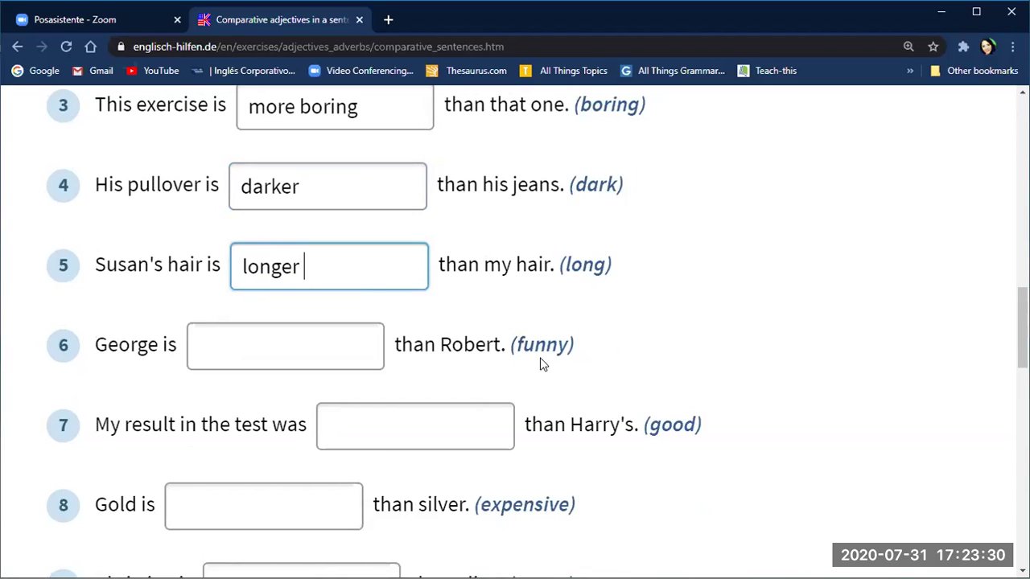
Complete sentence 6 with "funnier" and go to the blank of sentence 7
left_click(207, 344)
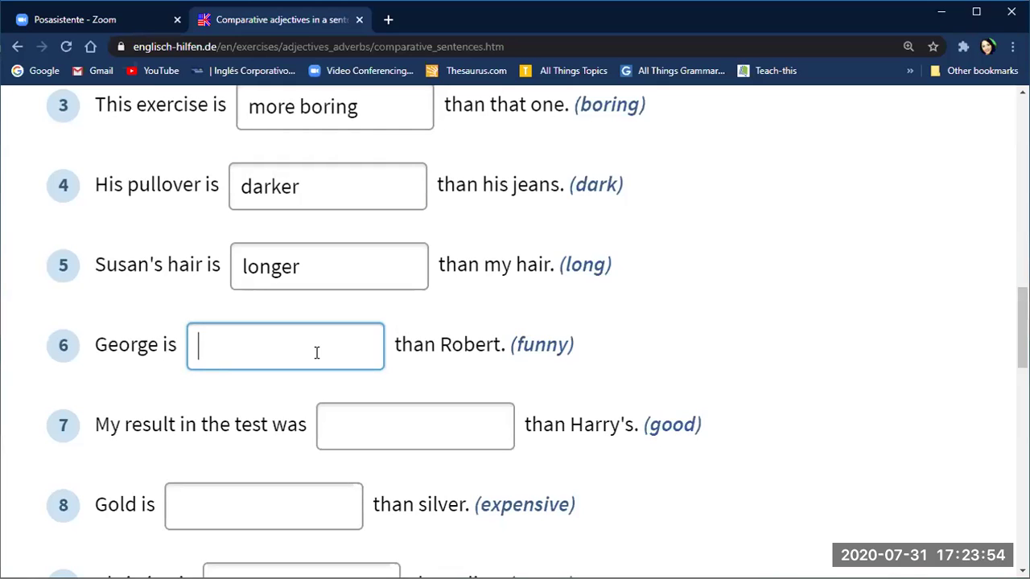
type("funn")
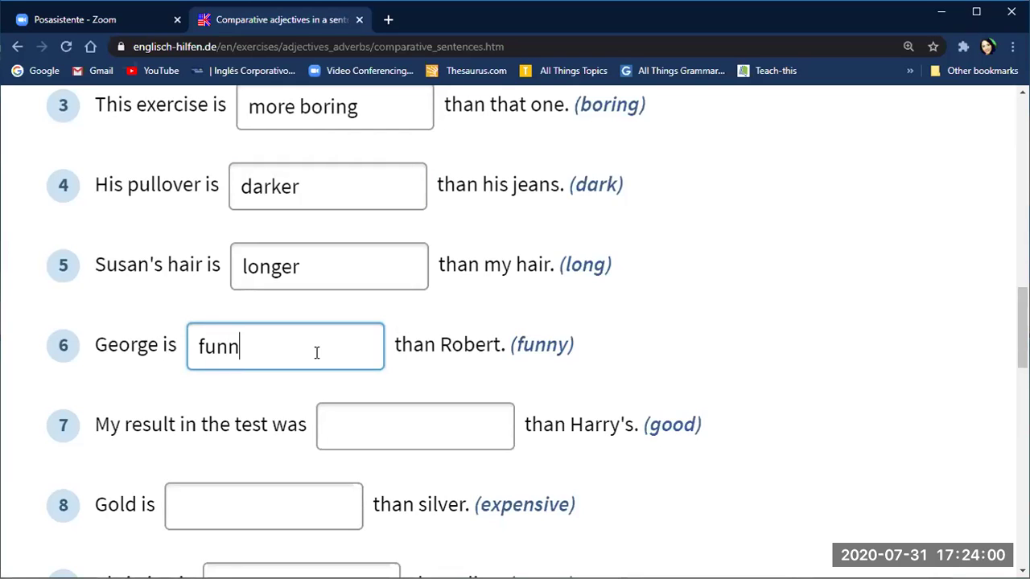
type("ier")
left_click(354, 431)
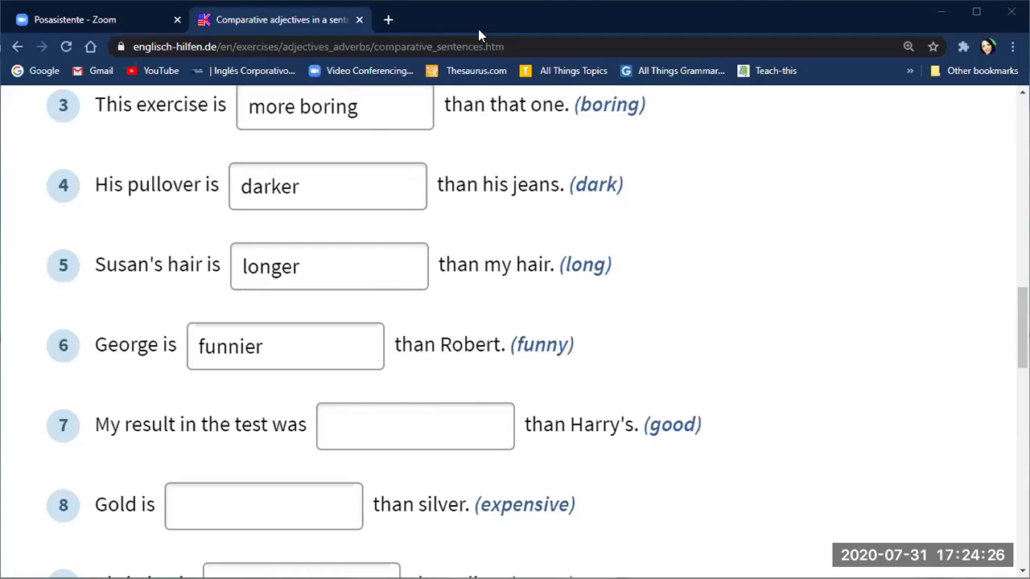
Switch to the whiteboard and, on its blank page, write "GOOD ---------- Better than" in a widened text box
key("alt+Tab")
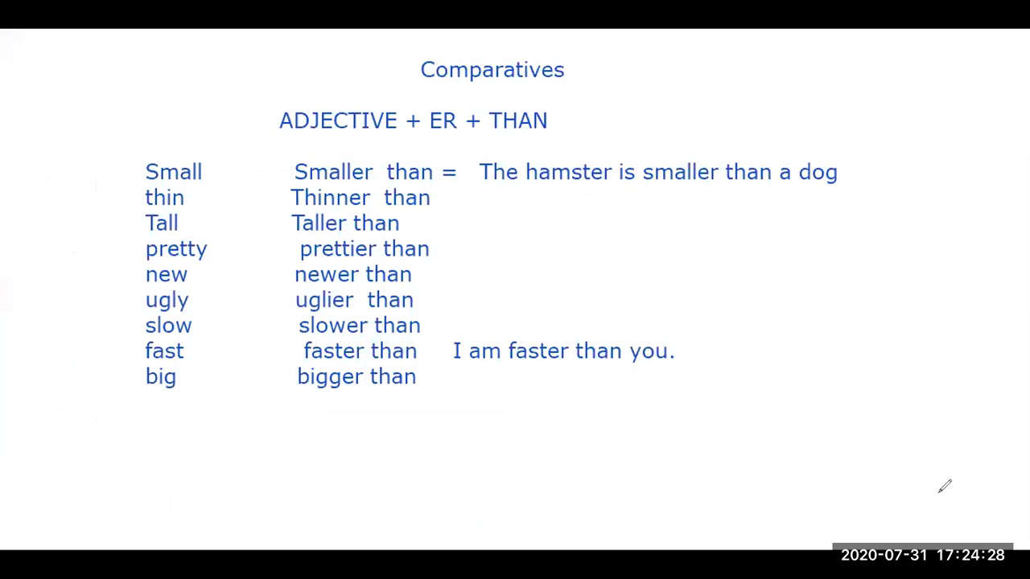
key("Right")
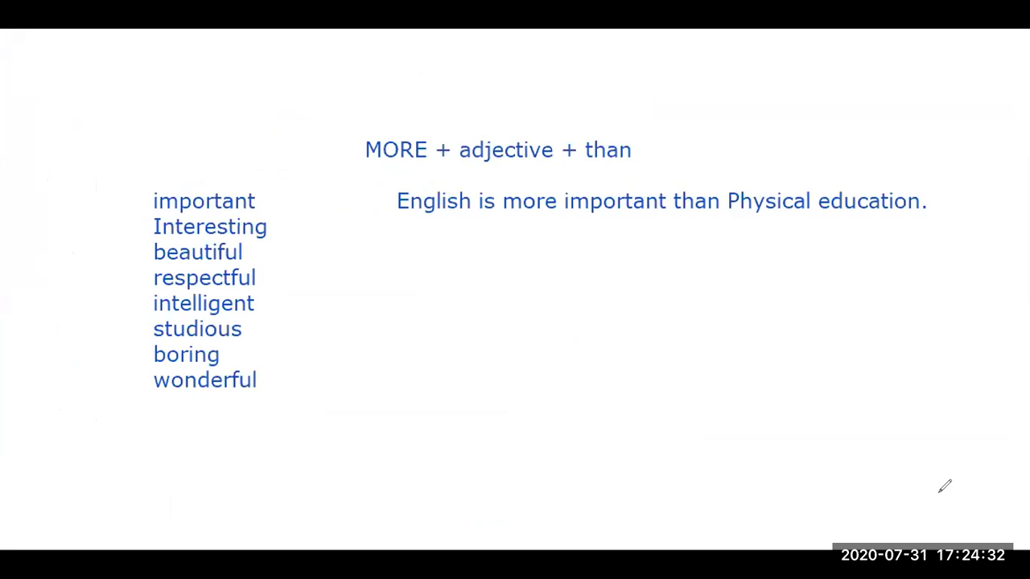
left_click(570, 106)
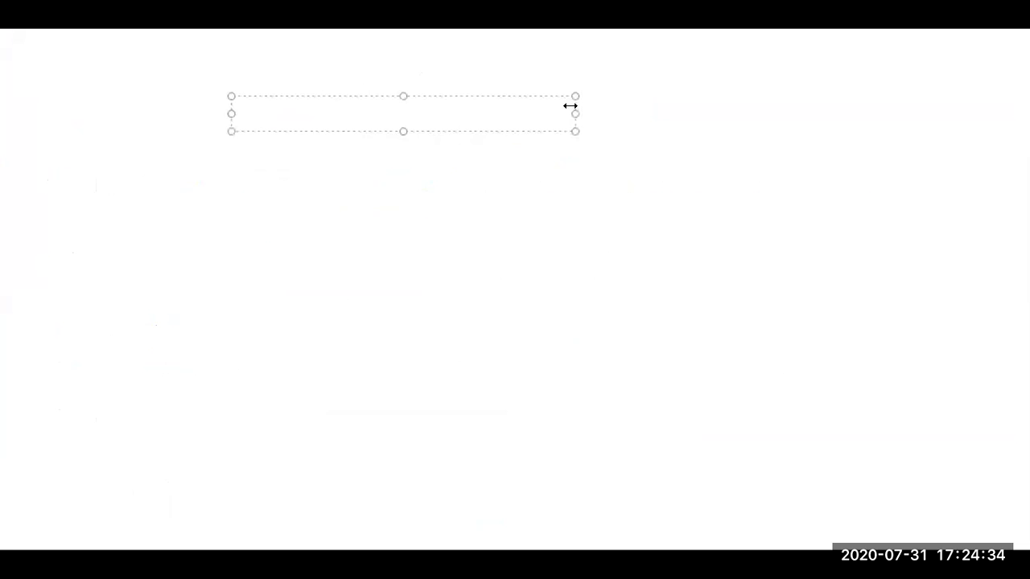
left_click_drag(570, 105, 786, 115)
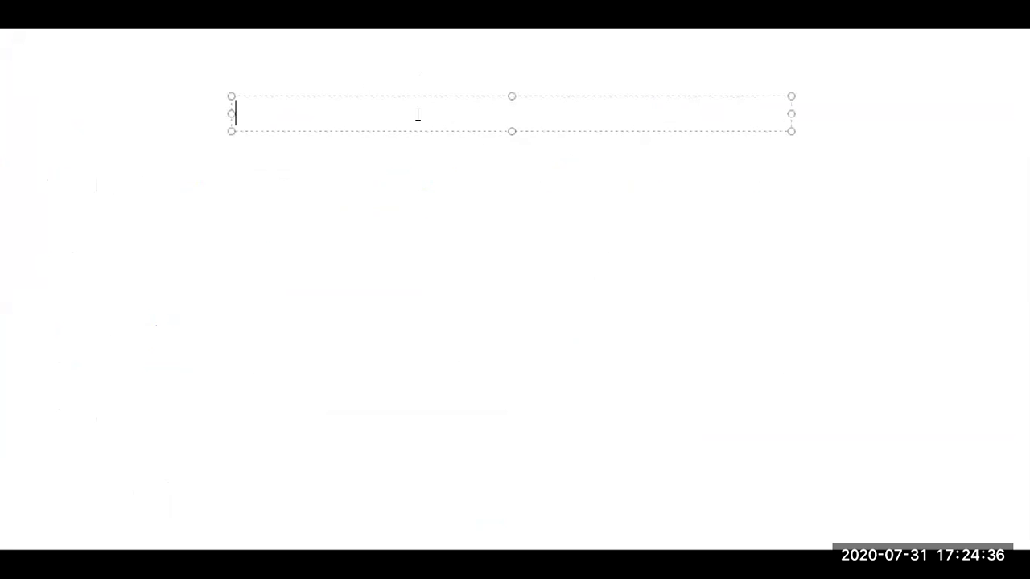
type("GOOD     -")
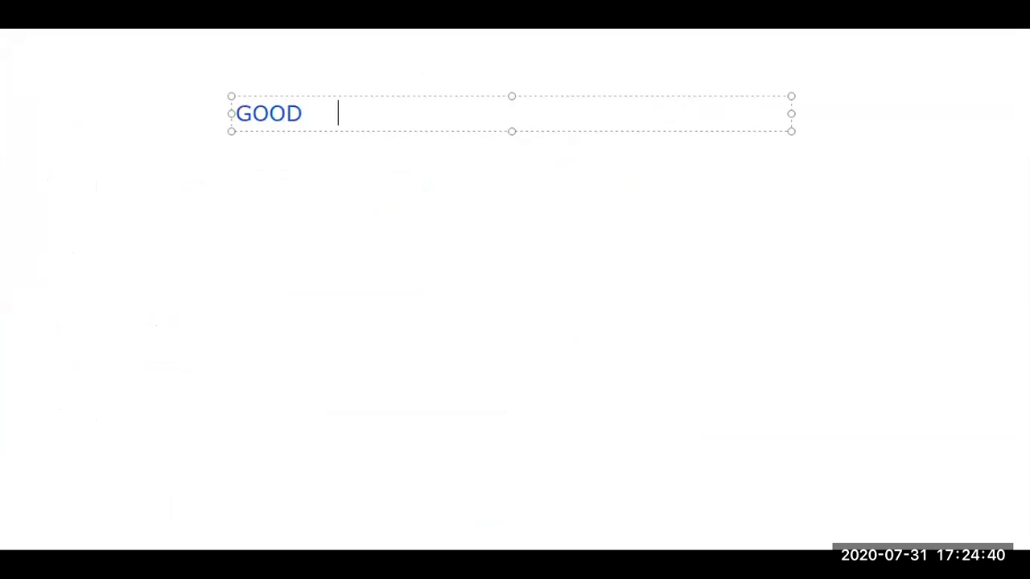
type("--------- Better  than")
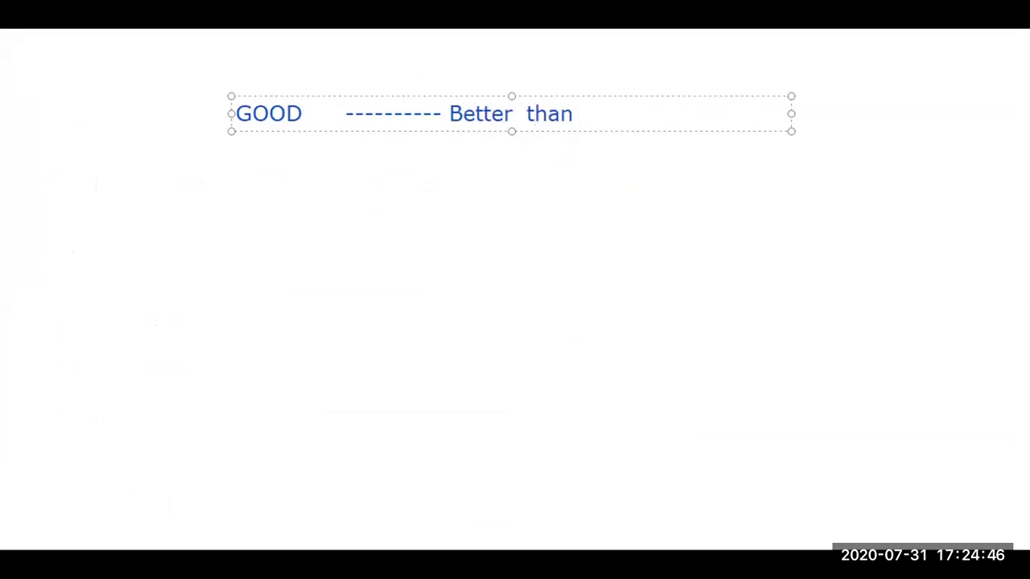
Add the line "BAD ---------- Worse than" below the GOOD line, leaving a blank line between them
key("Return")
key("Return")
type("BAD ")
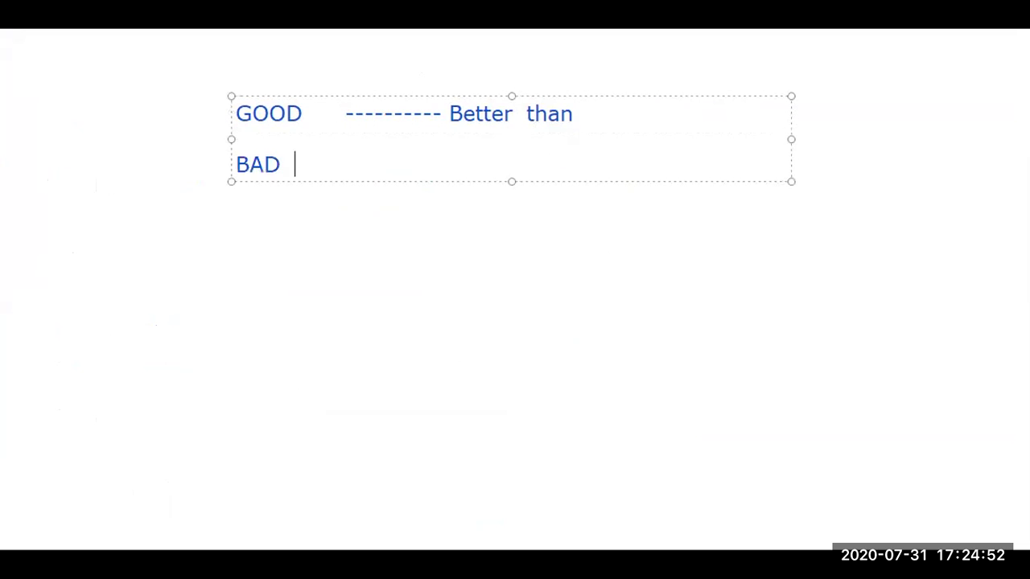
type("       ----------")
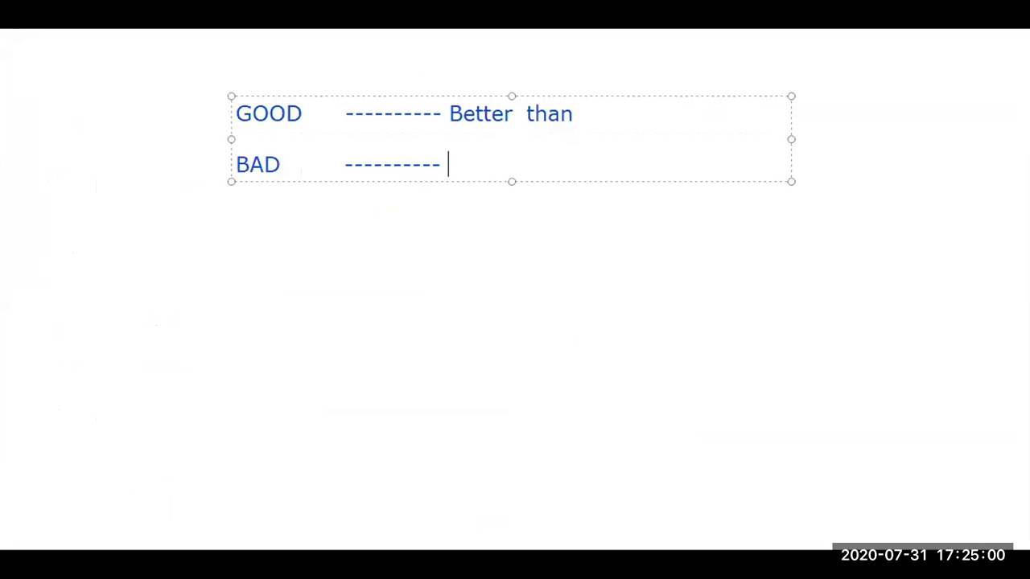
type("  WORSE")
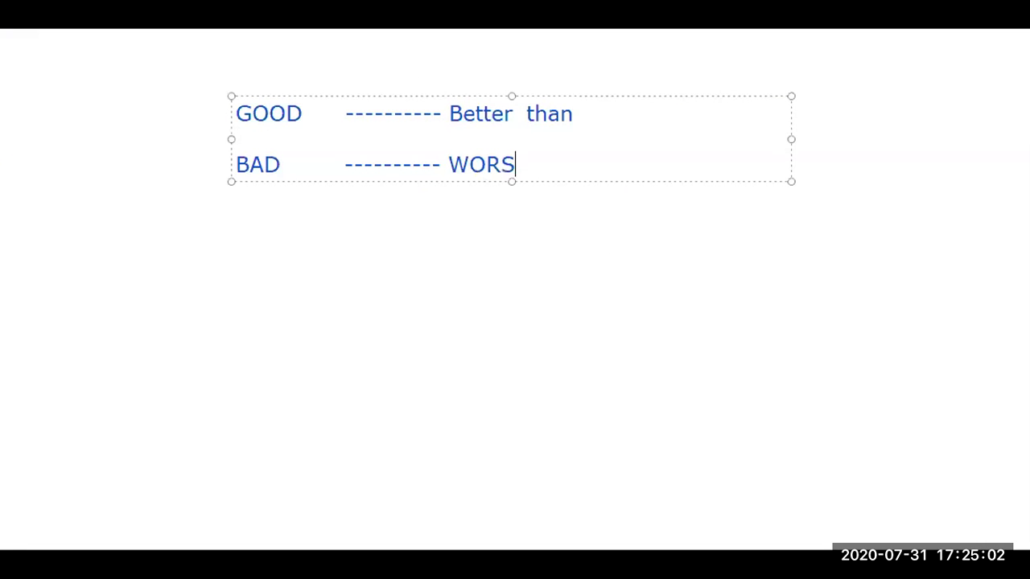
key("BackSpace")
key("BackSpace")
key("BackSpace")
key("BackSpace")
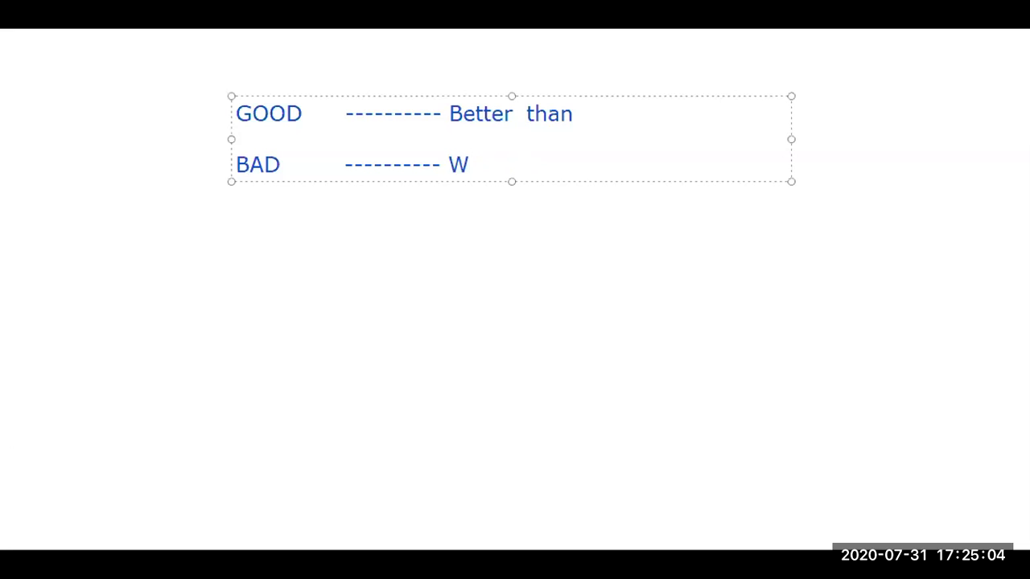
type("orse than")
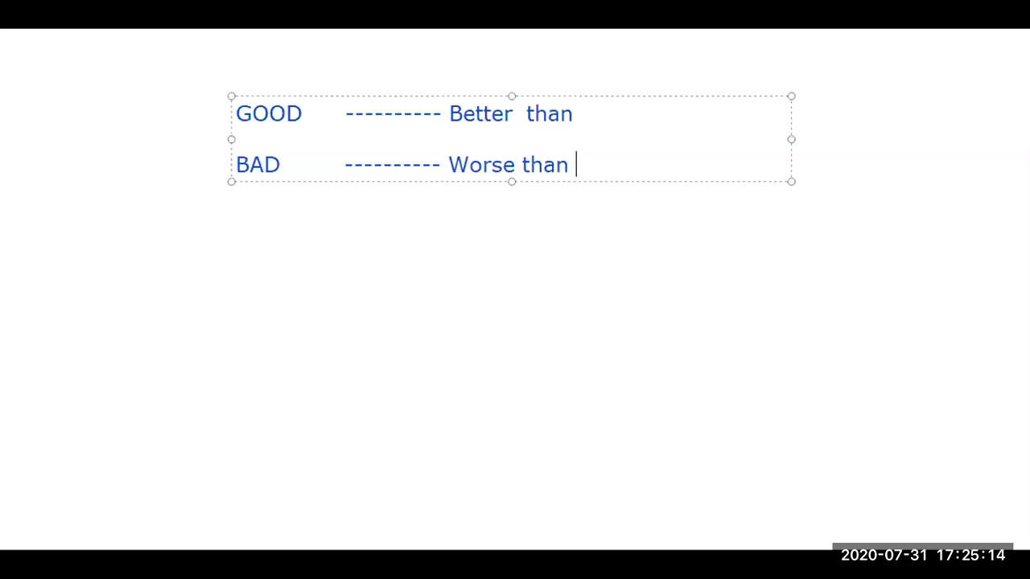
Add the line "FAR ----------" below the BAD line, leaving a blank line between them
key("Return")
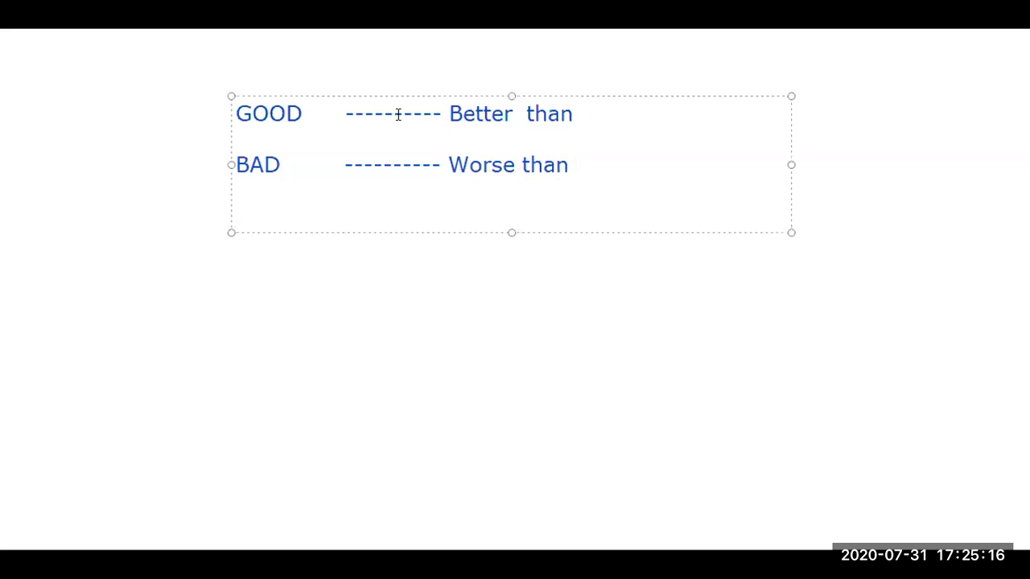
type("FAR")
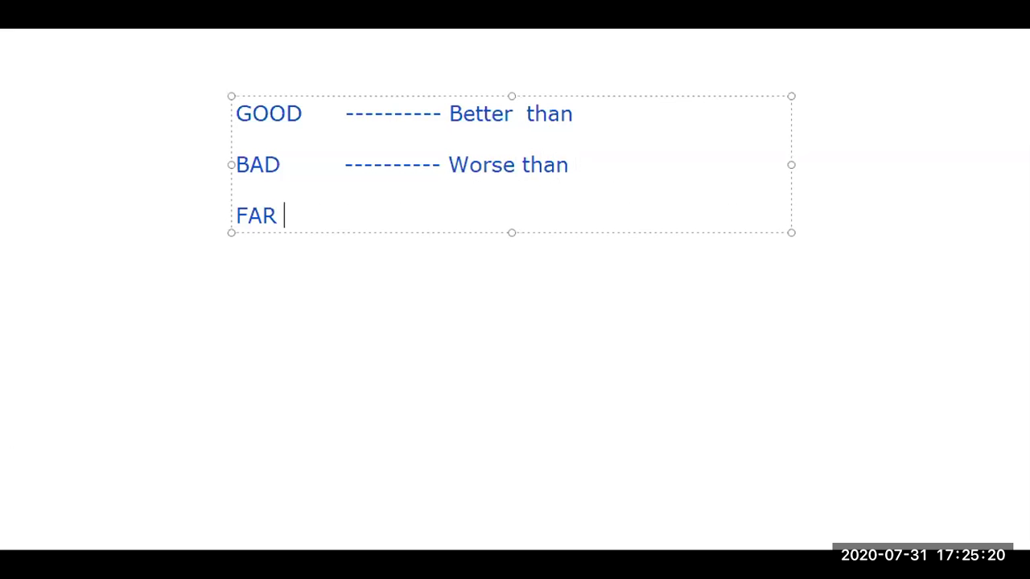
key("BackSpace")
key("BackSpace")
type("-----------")
key("BackSpace")
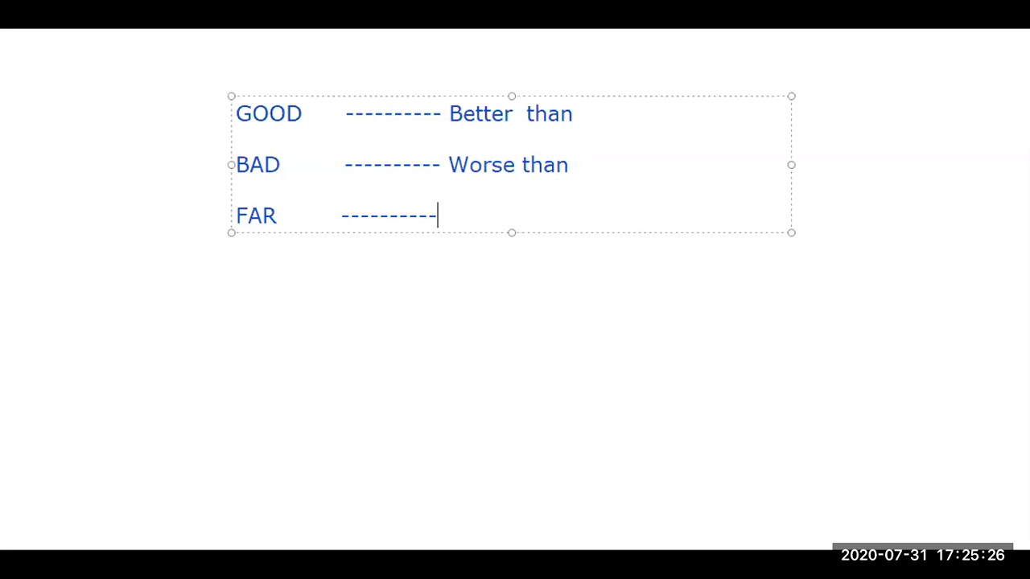
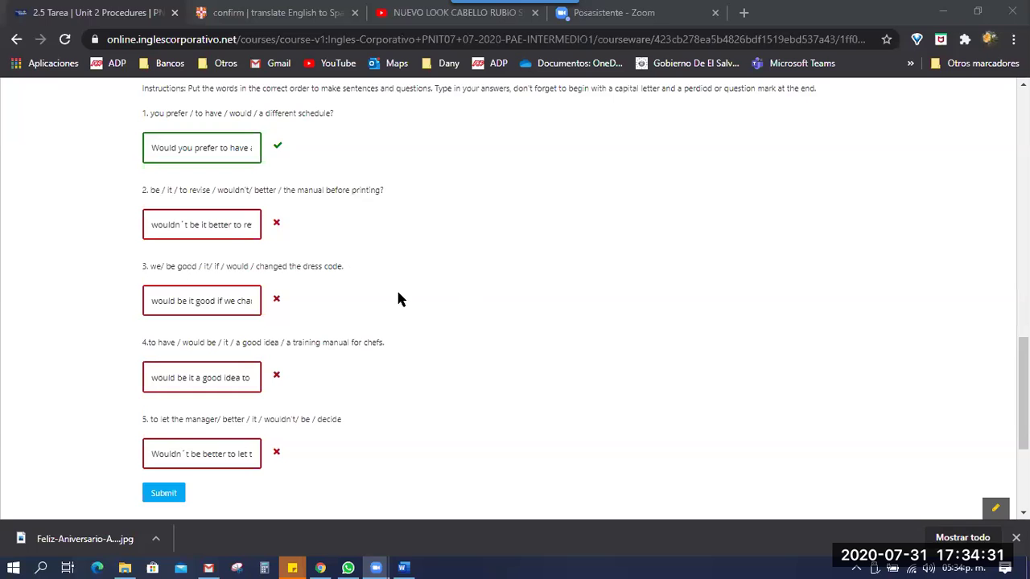
Switch to the Word document capturas de clases.docx, check the draft answers against the online exercise, and capitalize "Wouldn´t" in the manual-printing answer
left_click(403, 568)
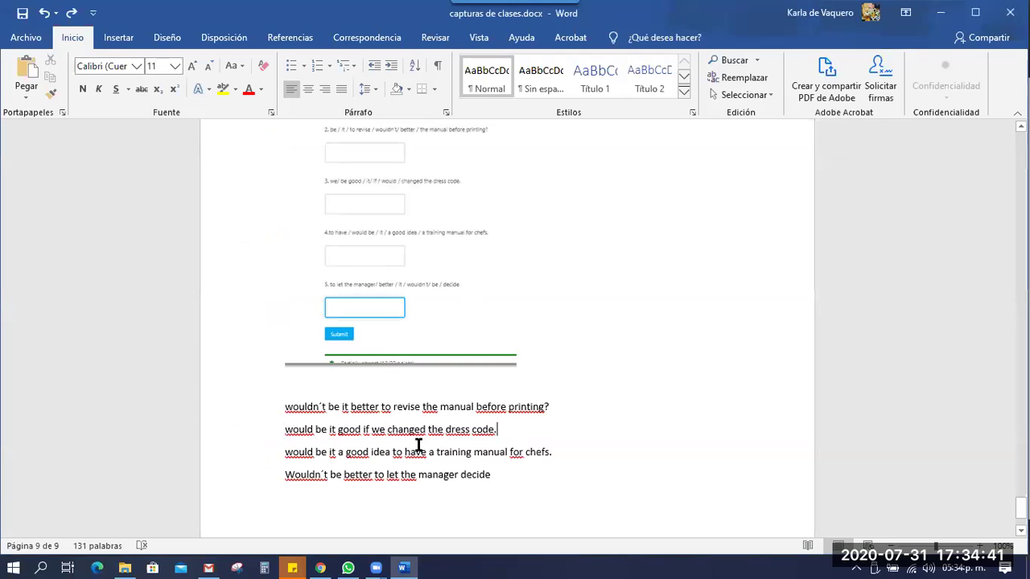
left_click(322, 566)
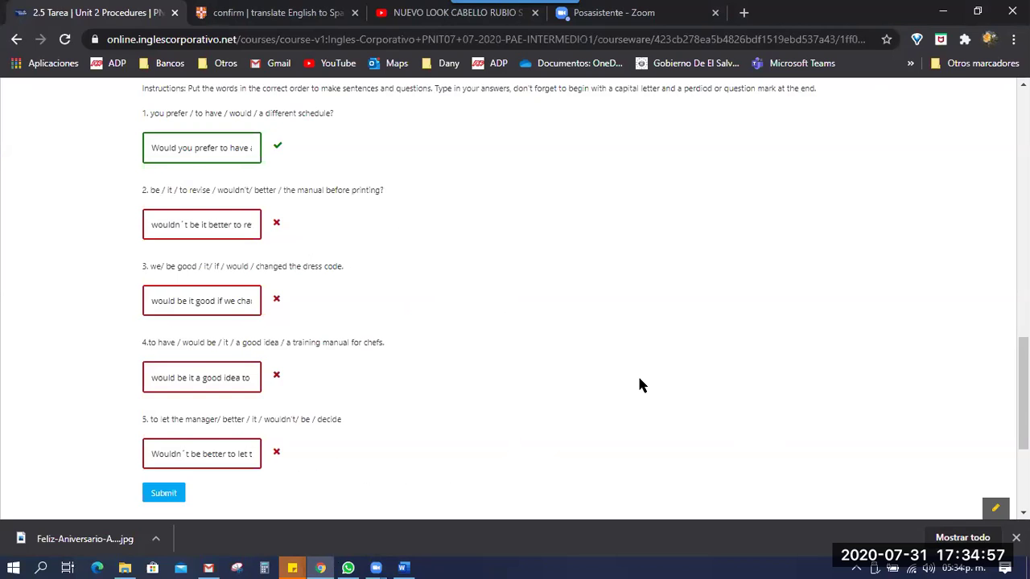
scroll(639, 381, "up", 3)
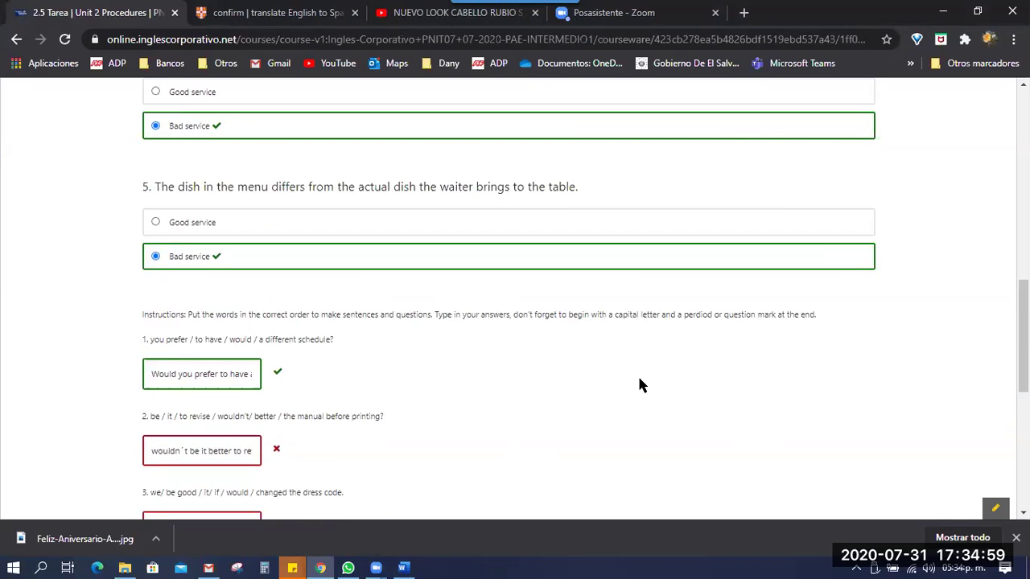
scroll(640, 381, "down", 3)
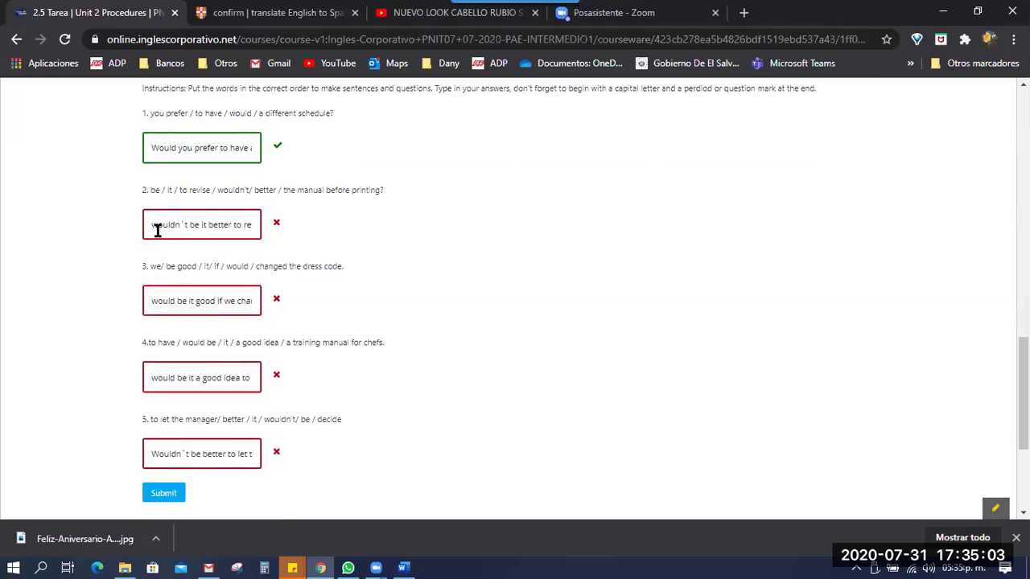
left_click(403, 567)
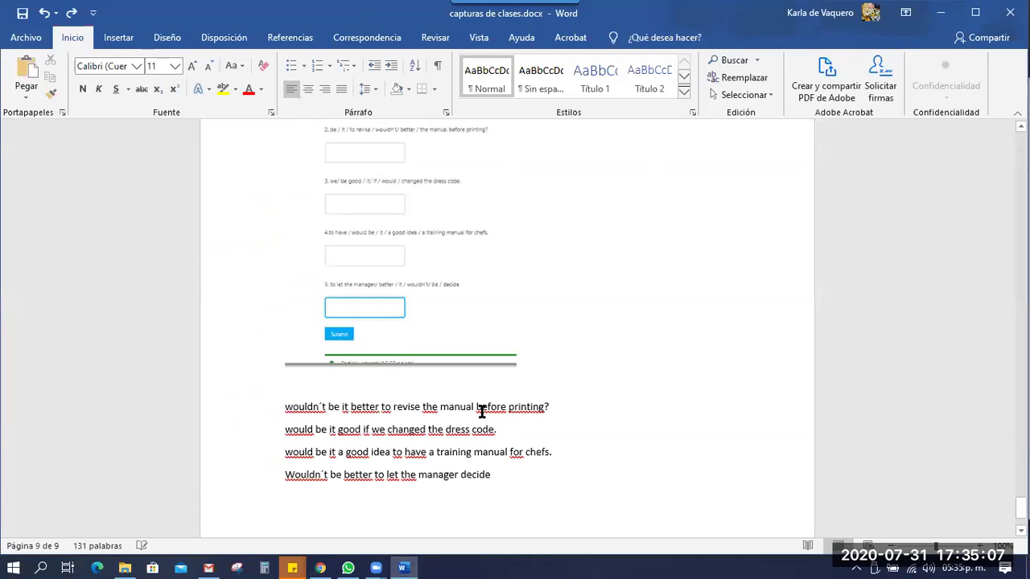
key("shift+Right")
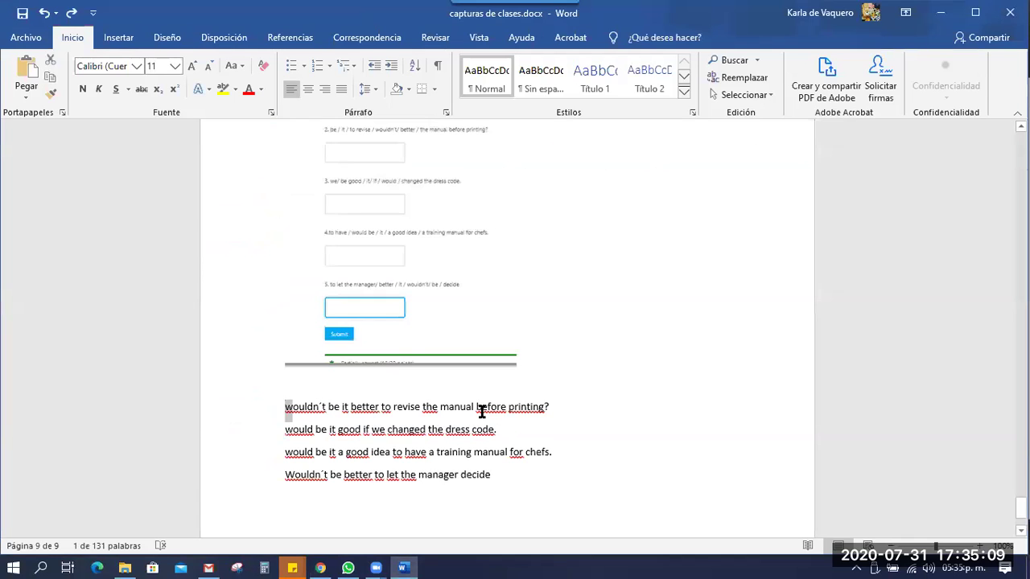
type("W")
left_click(285, 429)
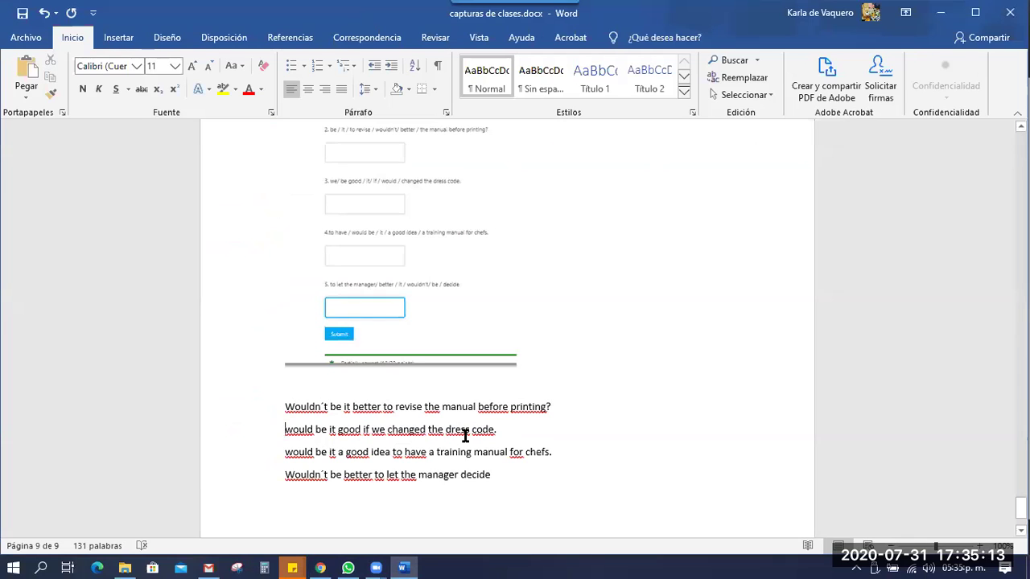
Reorder the words in the first draft answer so it begins "Wouldn´t it be better to revise the manual"
left_click(330, 406)
key("shift+Right")
key("shift+Right")
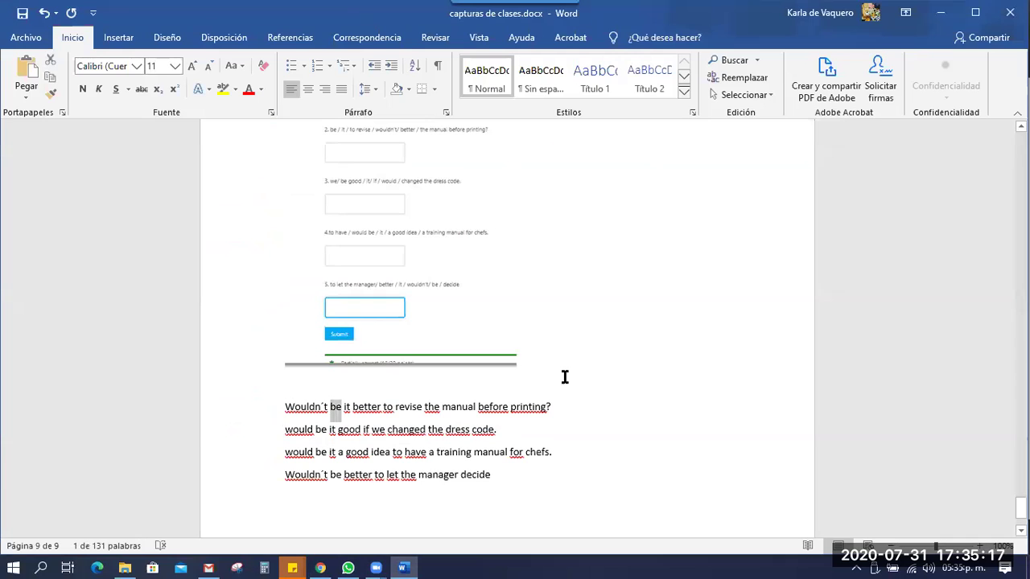
type("it")
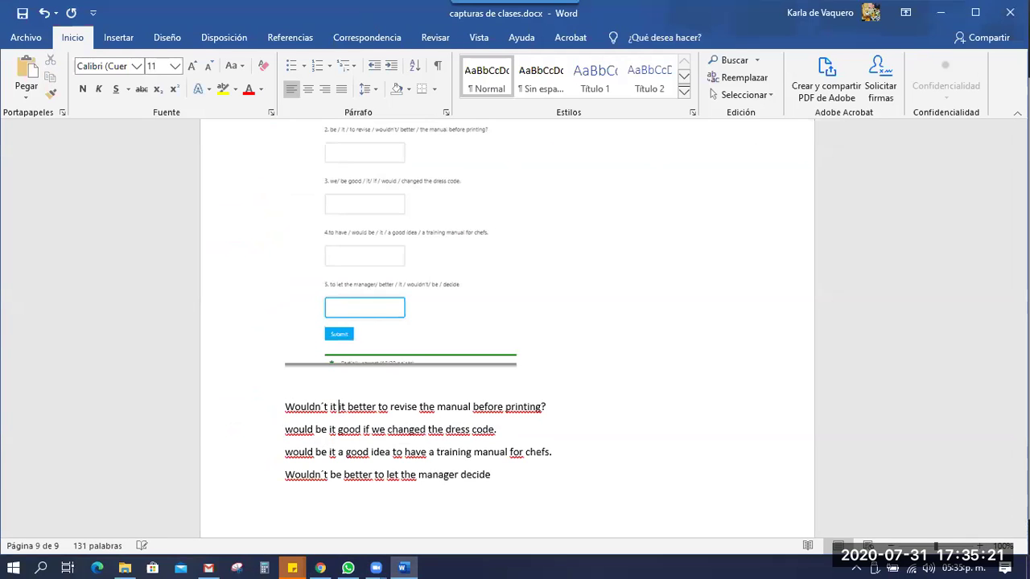
key("shift+Right")
key("shift+Right")
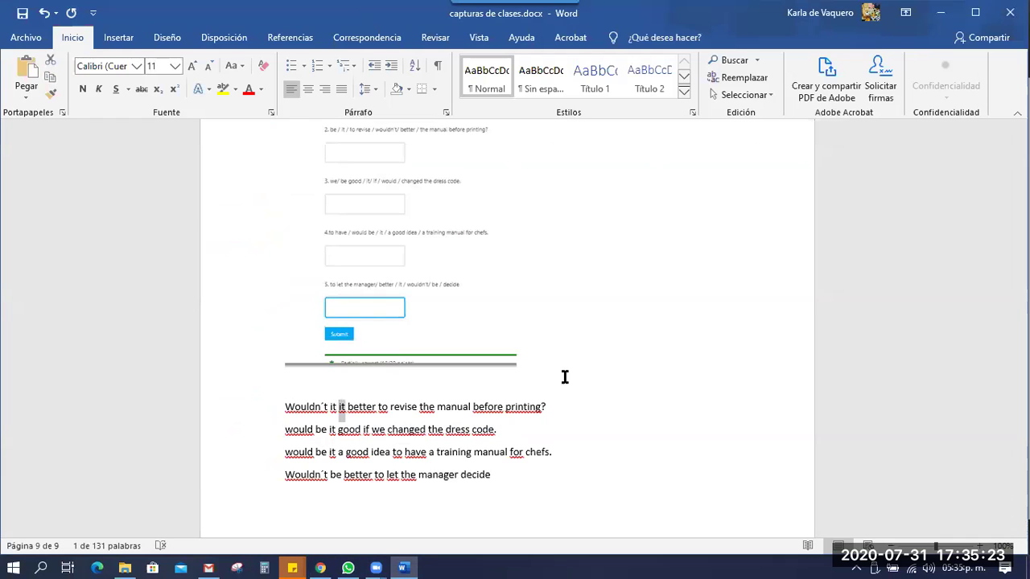
type("be")
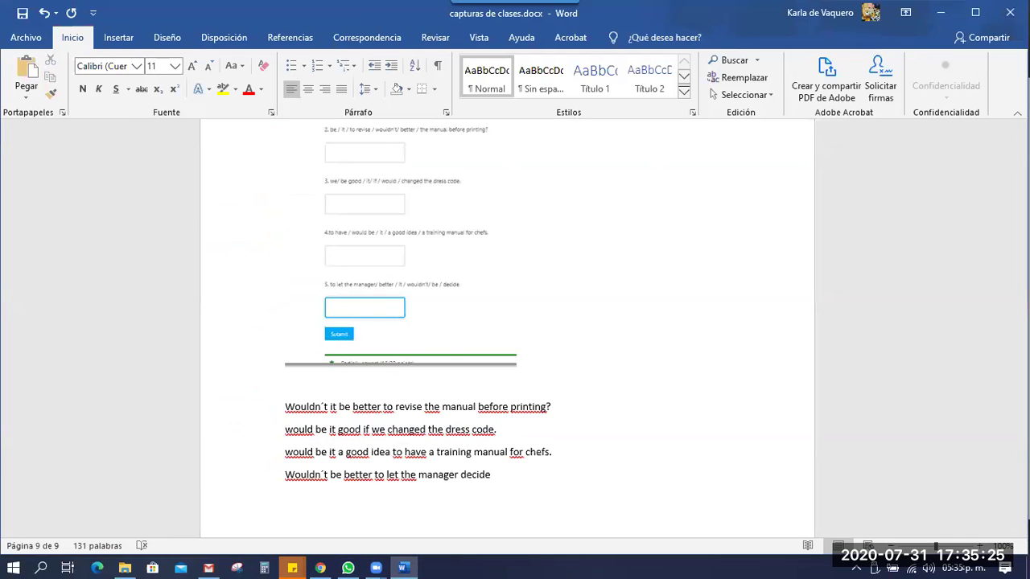
Try reordering the dress code answer to "would it be good if we changed the dress code." and undo the change
left_click(320, 428)
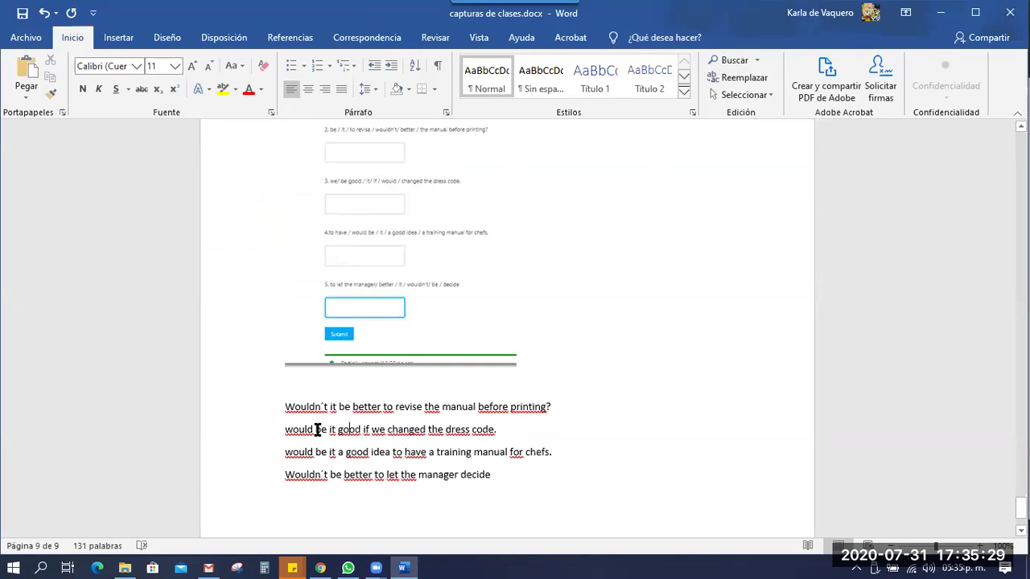
key("shift+Right")
key("shift+Right")
key("Delete")
key("Right")
key("Right")
key("Right")
type("be")
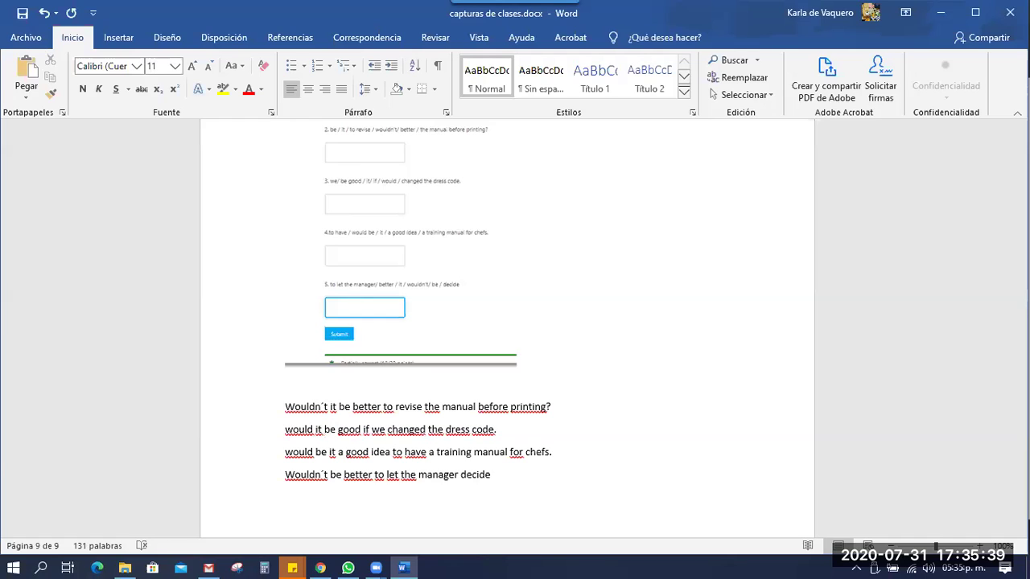
key("ctrl+z")
key("ctrl+z")
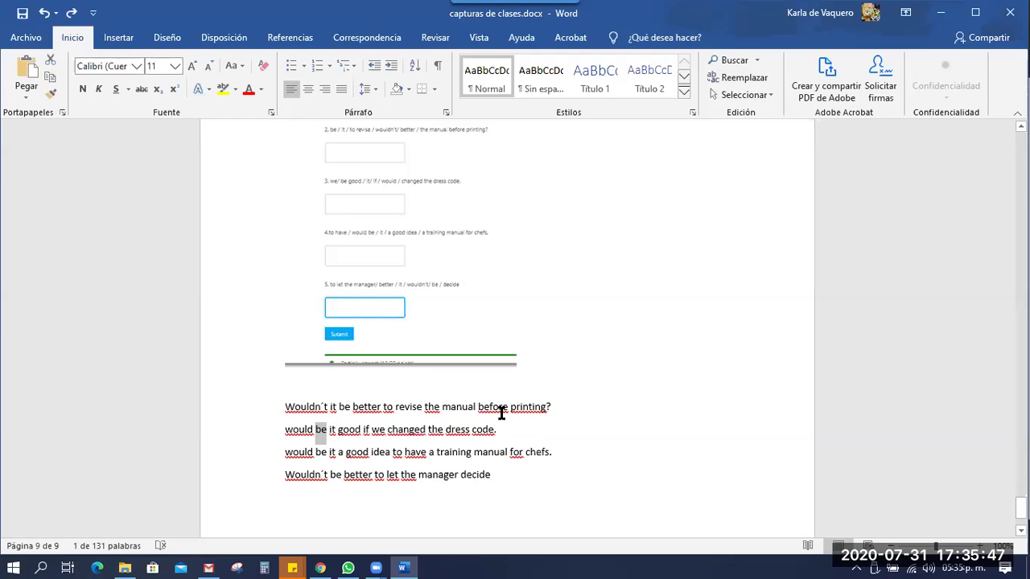
Reword the second draft answer as "It would be good if we changed the dress code." and check it against the online exercise
left_click(321, 429)
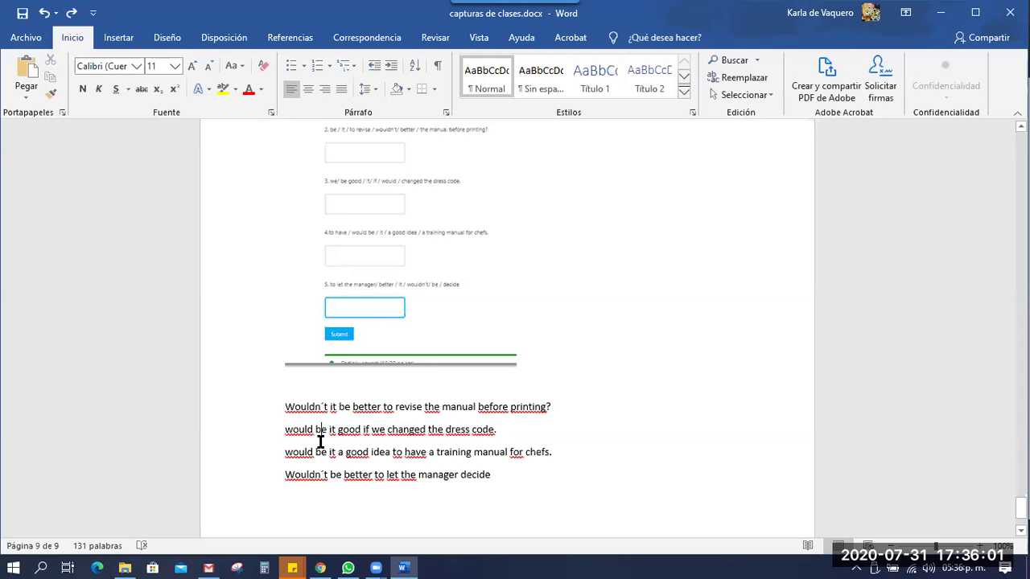
left_click(290, 429)
type("It")
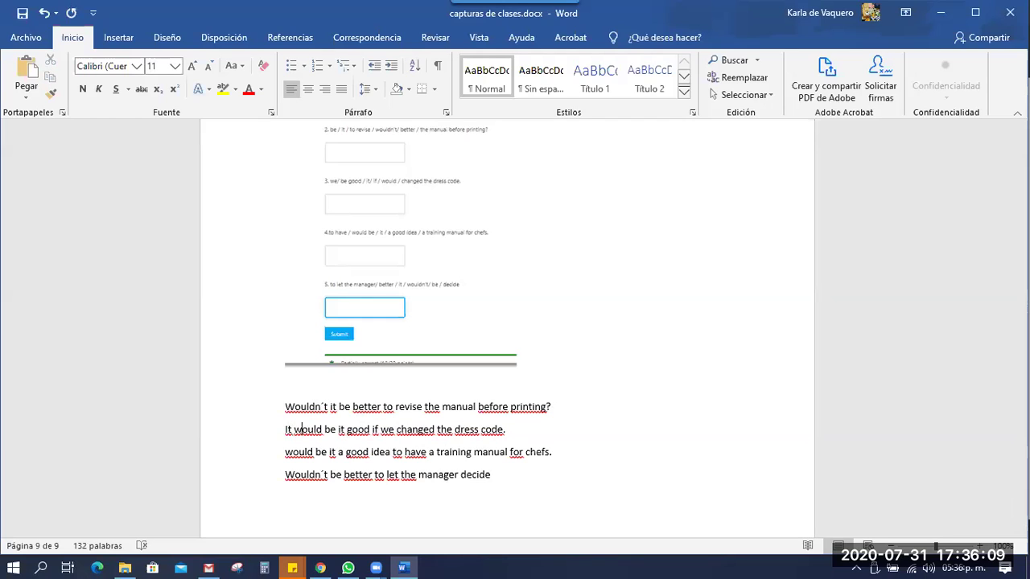
key("shift+Right")
key("shift+Right")
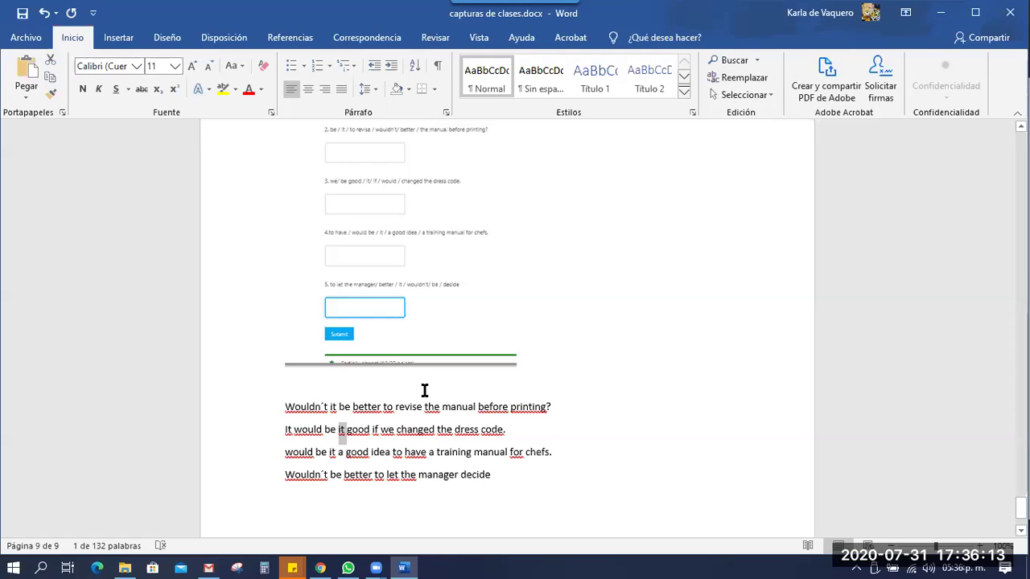
key("Delete")
key("Delete")
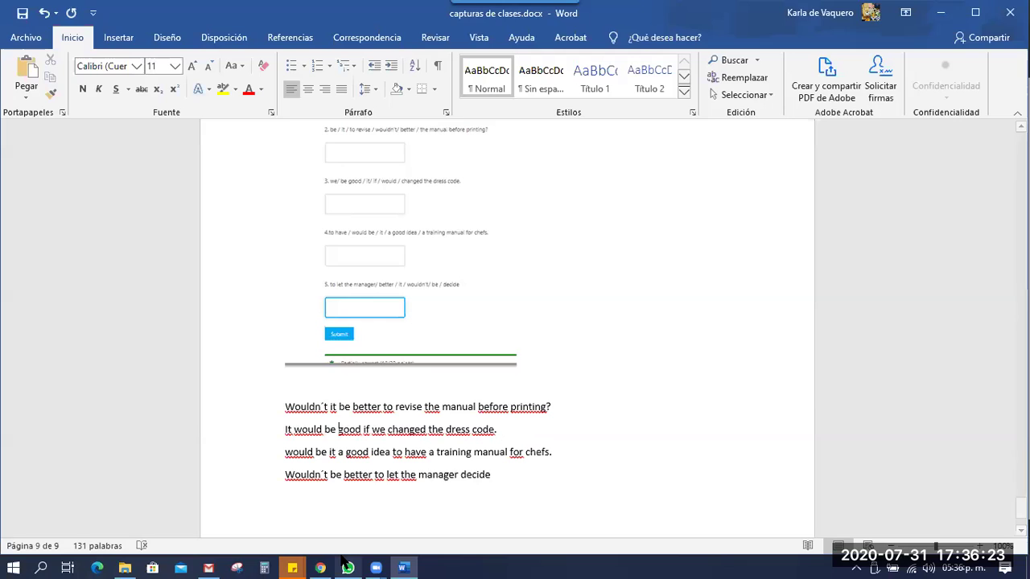
key("alt+Tab")
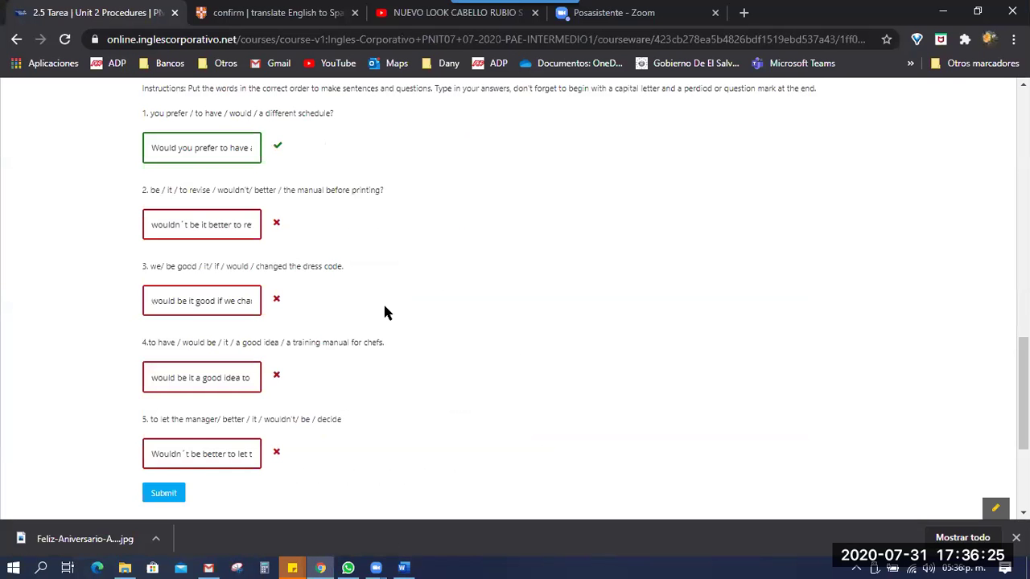
left_click(403, 564)
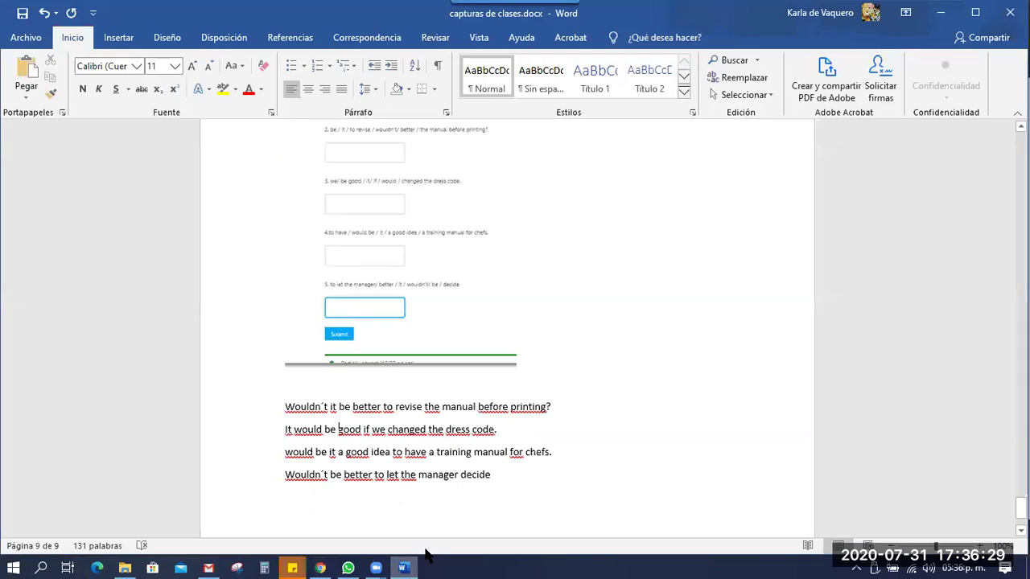
left_click(522, 432)
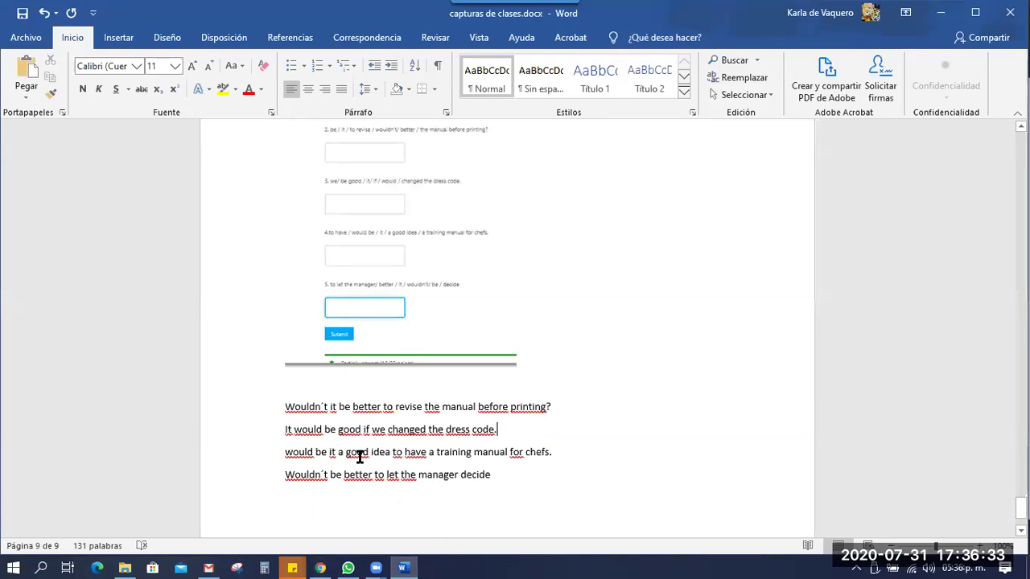
Reword the third draft answer as "It would be a good idea to have a training manual for chefs."
left_click(286, 452)
type("It")
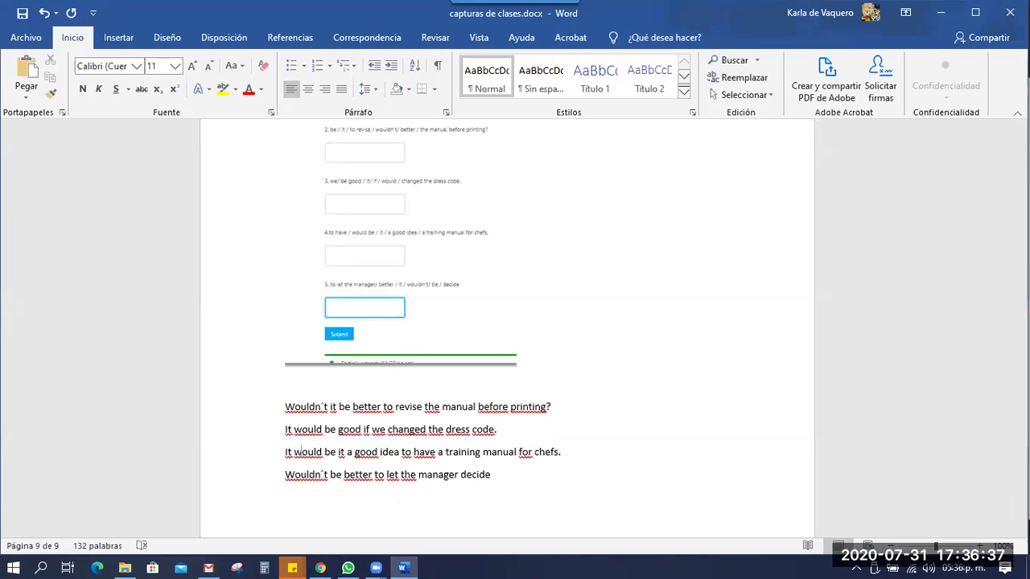
key("ctrl+Right")
key("shift+Right")
key("shift+Right")
key("shift+Right")
key("shift+Right")
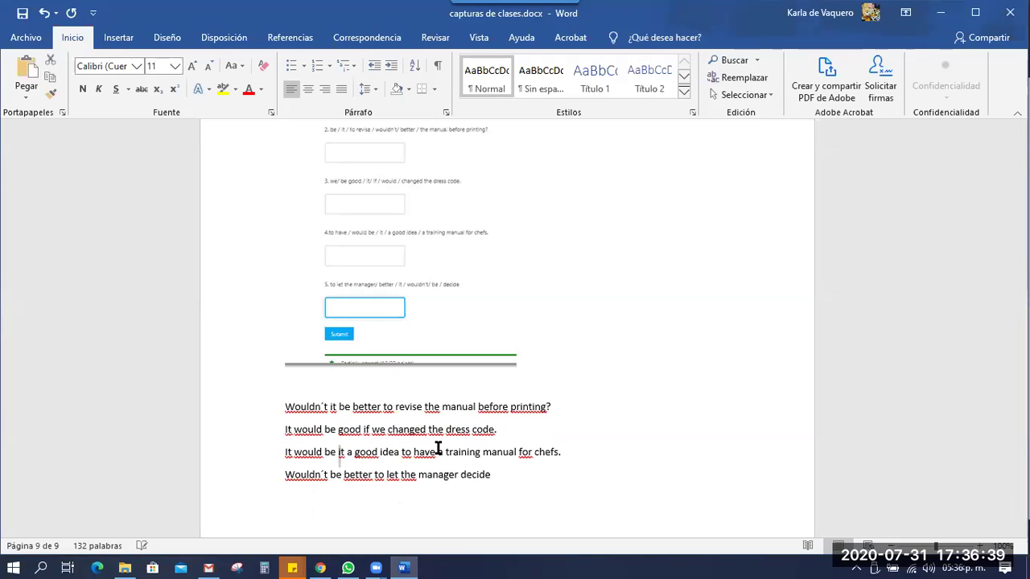
key("shift+Left")
key("shift+Left")
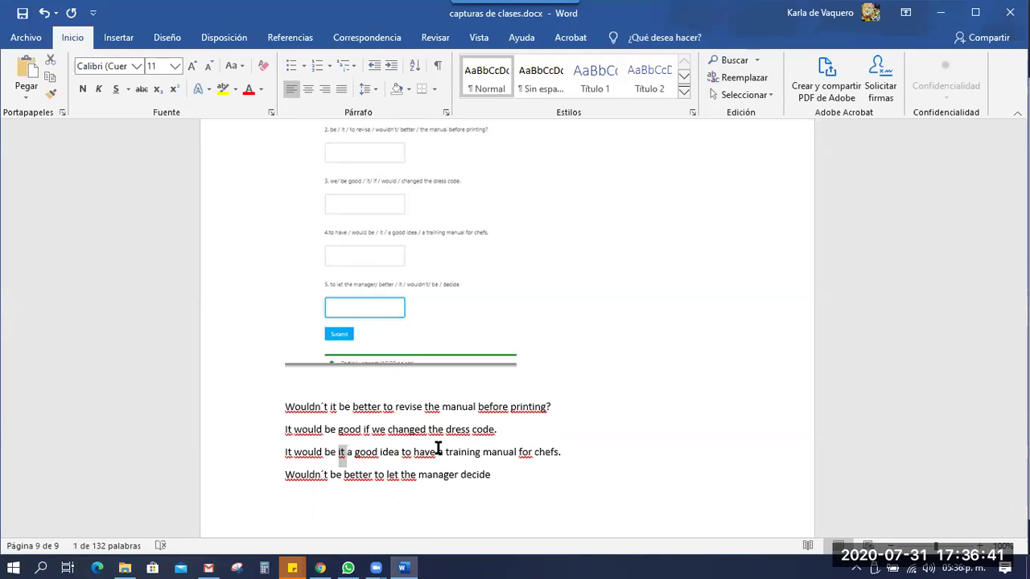
key("Delete")
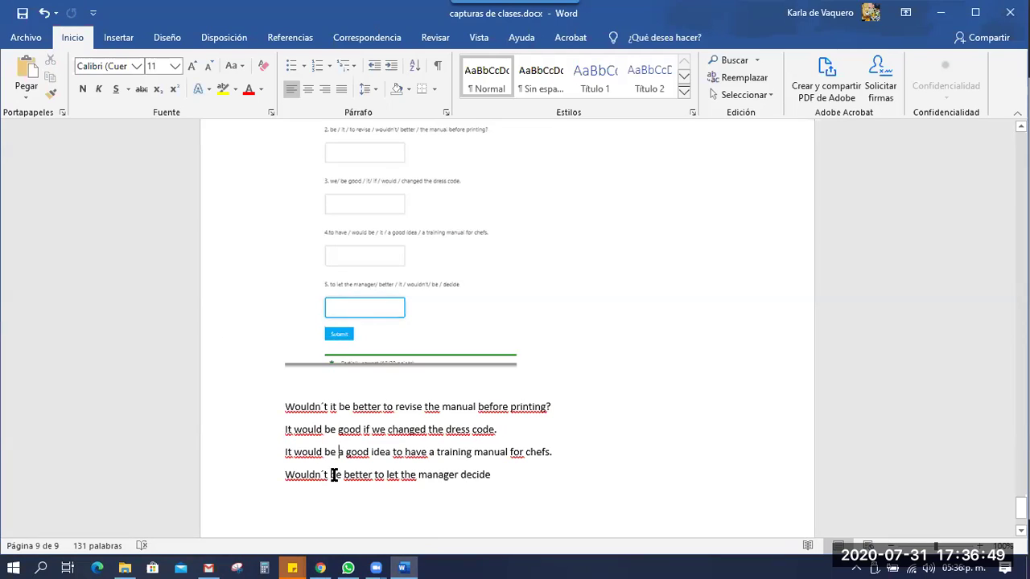
Reword the fourth draft answer as "It wouldn´t be better to let the manager decide"
left_click(294, 476)
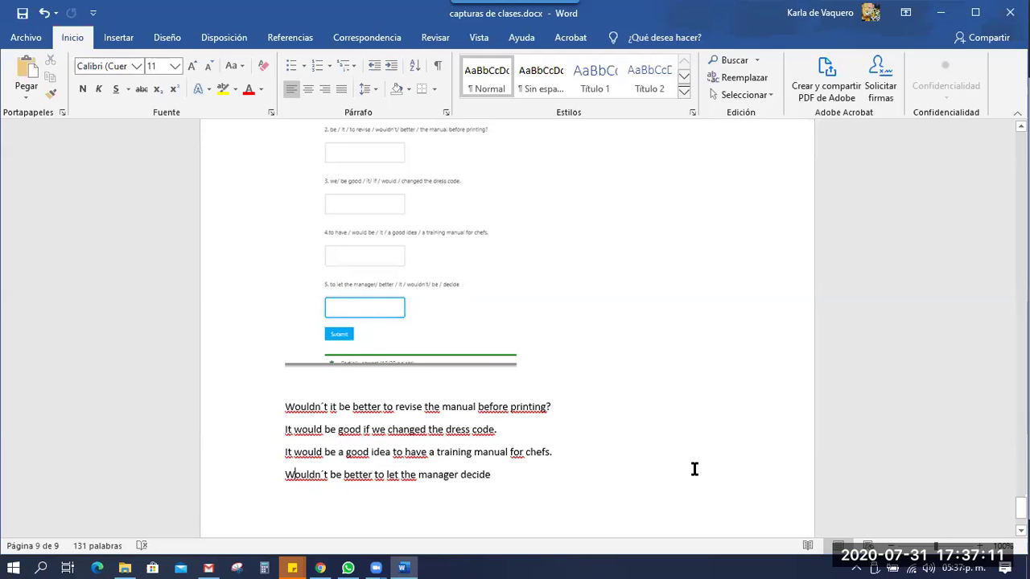
left_click(981, 546)
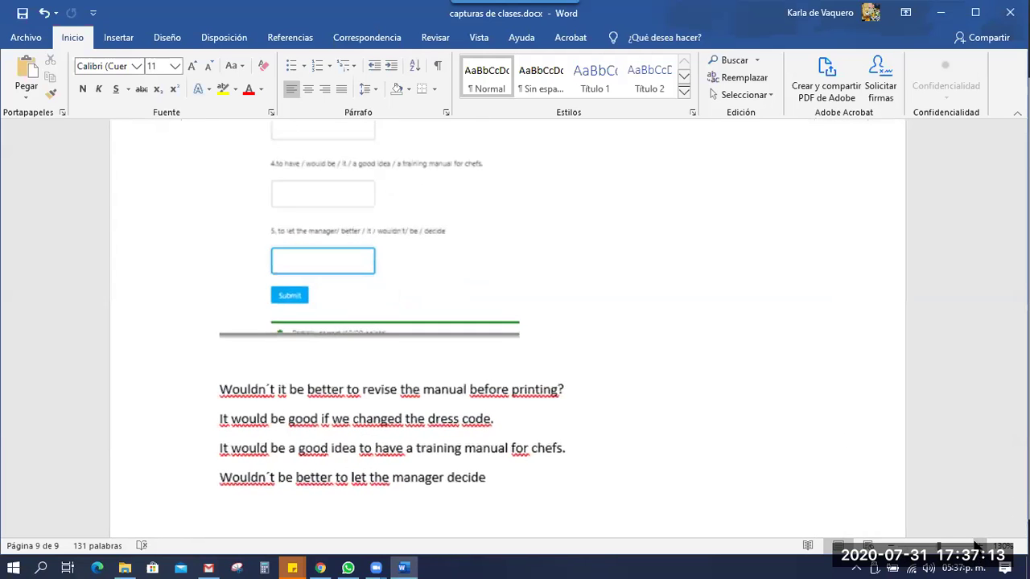
left_click(978, 546)
left_click(977, 546)
left_click(978, 547)
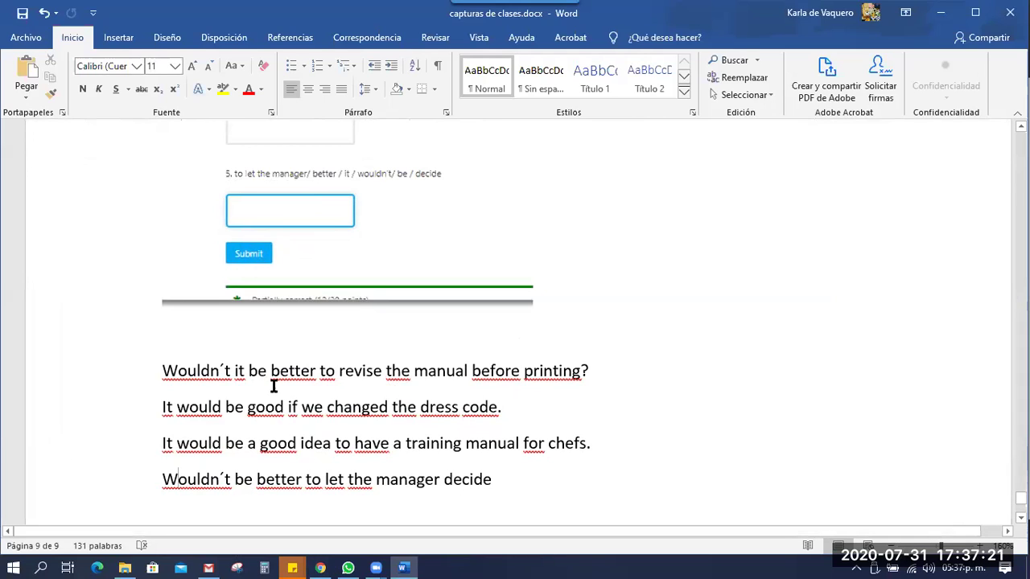
left_click(231, 479)
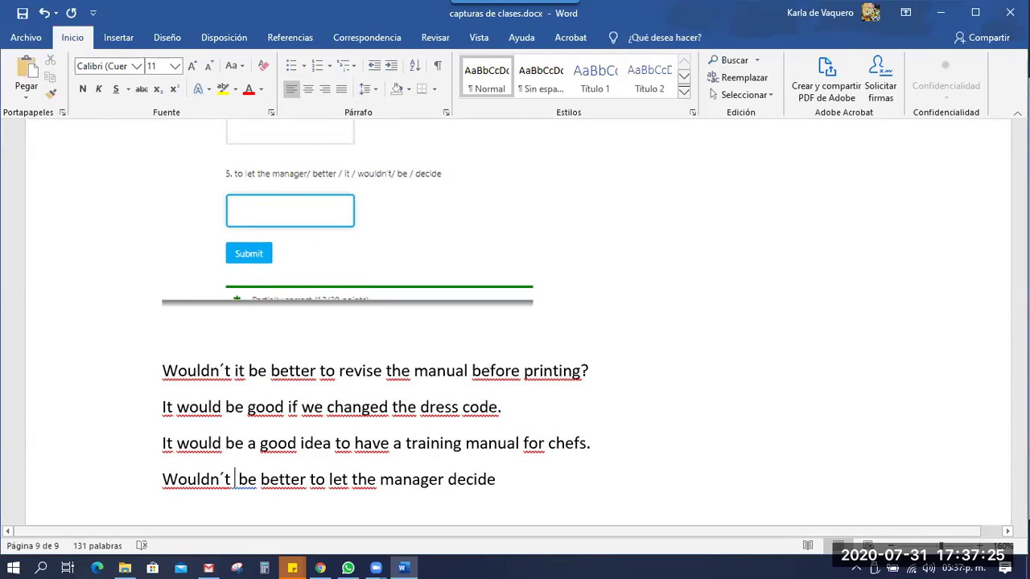
key("BackSpace")
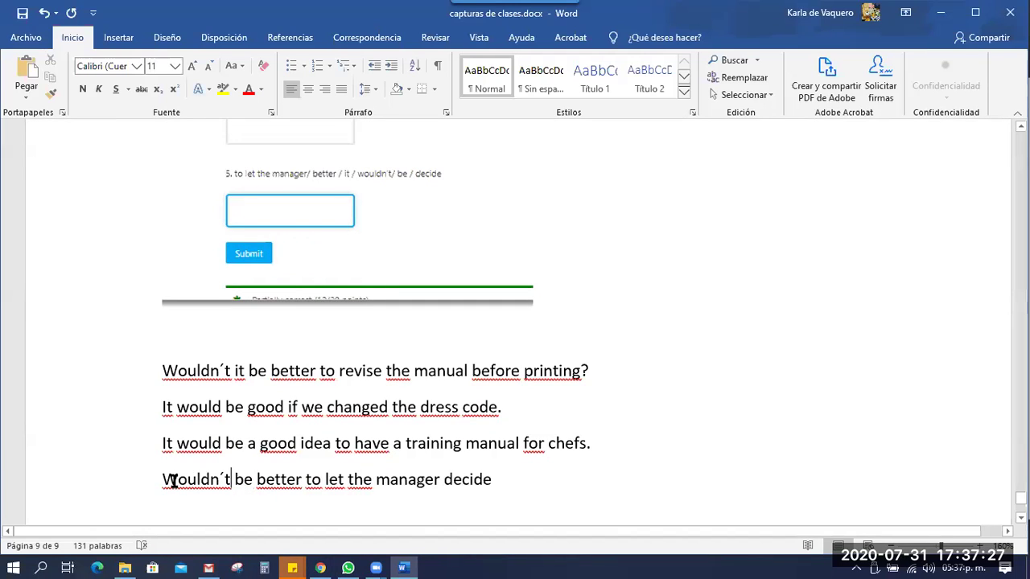
key("Delete")
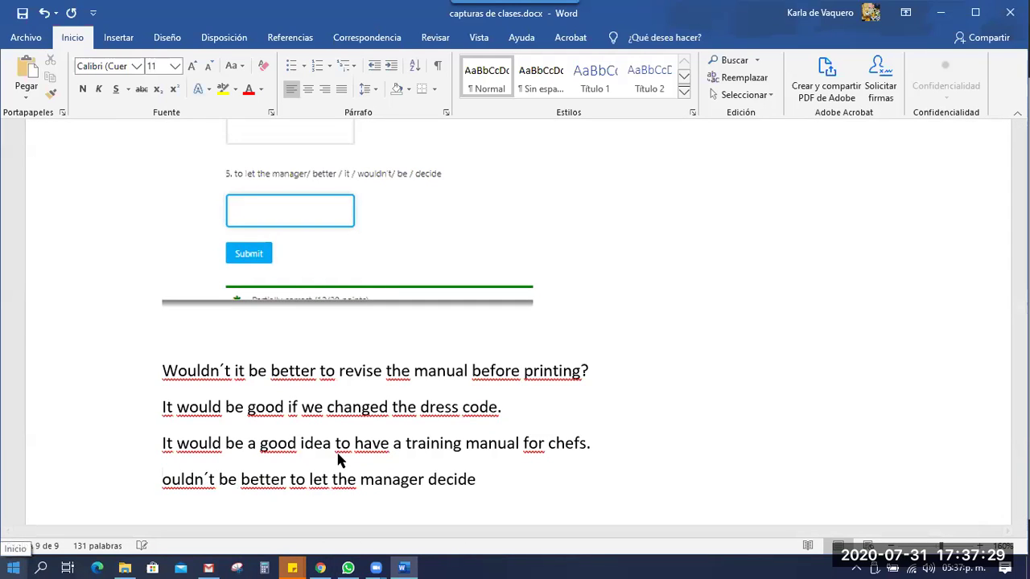
type("It w")
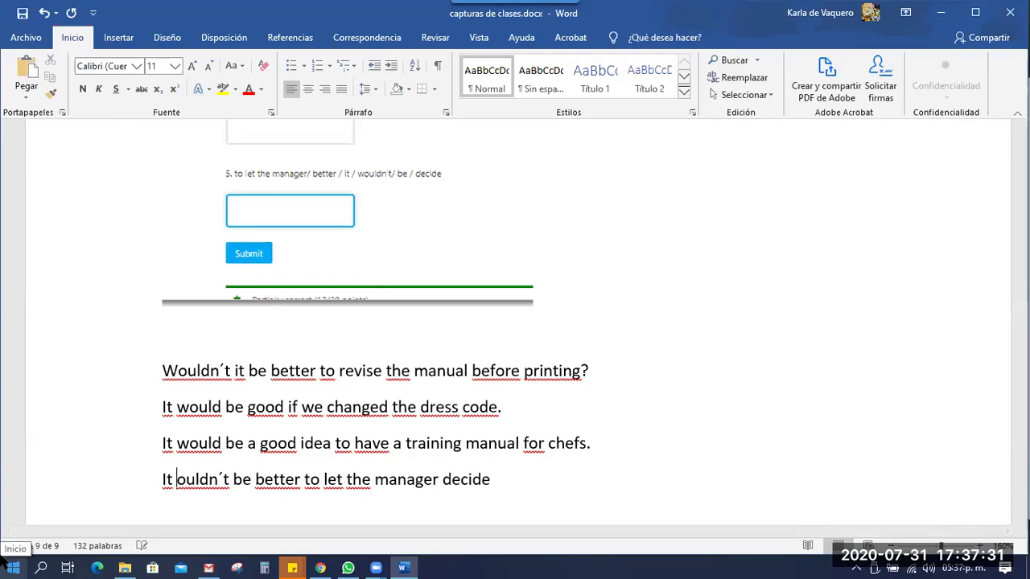
left_click(512, 479)
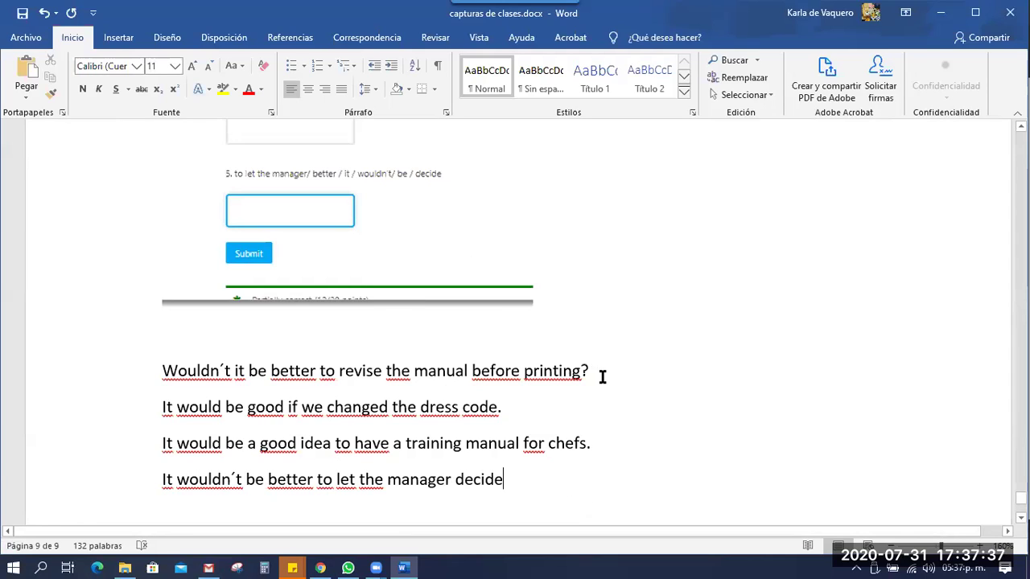
Copy the first draft answer into question 2 of the online exercise in Chrome and submit it for checking
left_click_drag(589, 372, 153, 368)
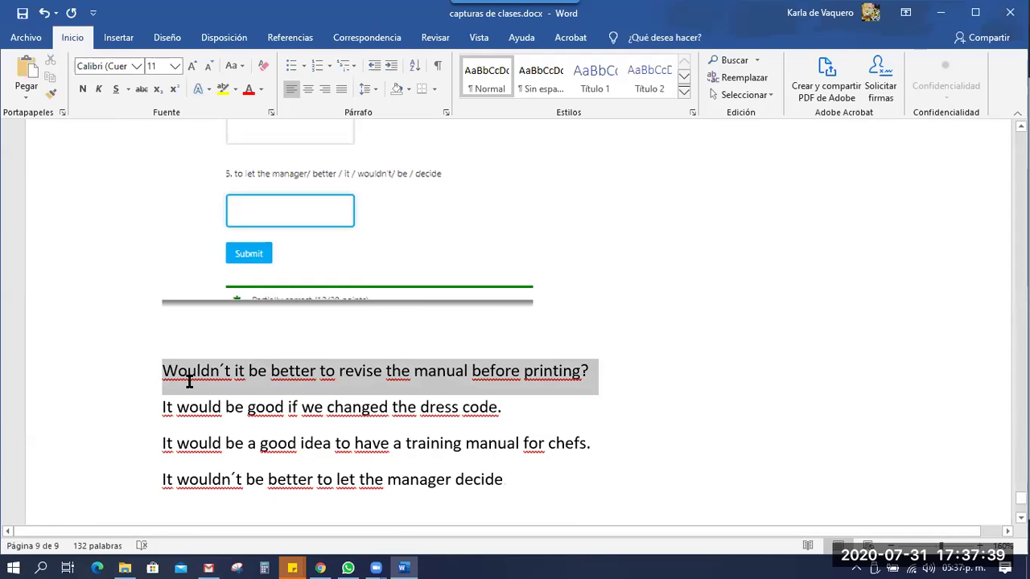
left_click(321, 568)
scroll(289, 281, "up", 1)
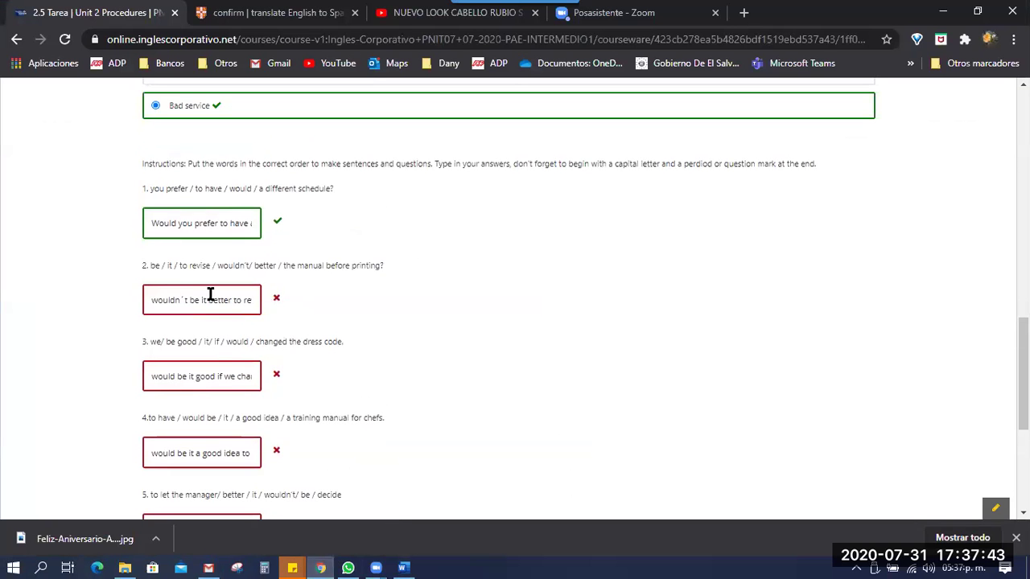
left_click_drag(147, 299, 439, 302)
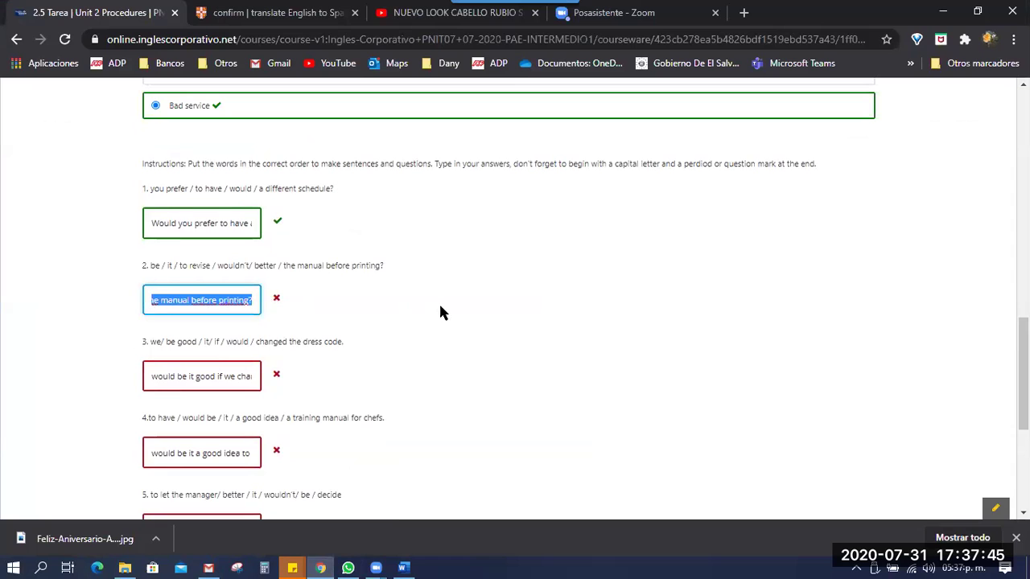
type("wouldn´t it be better to revise the manual before printing?")
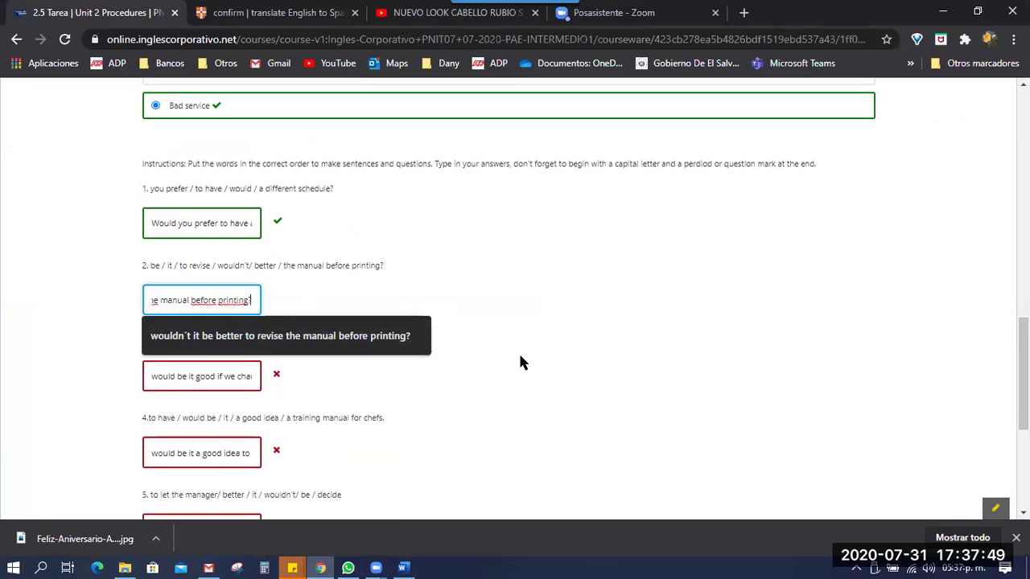
scroll(518, 354, "down", 1)
left_click(164, 495)
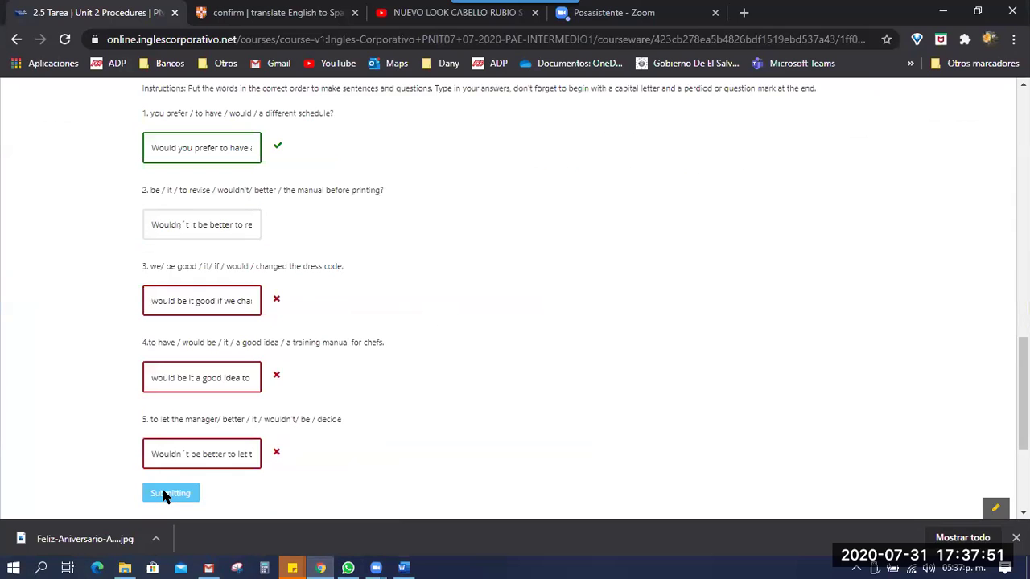
scroll(381, 362, "up", 4)
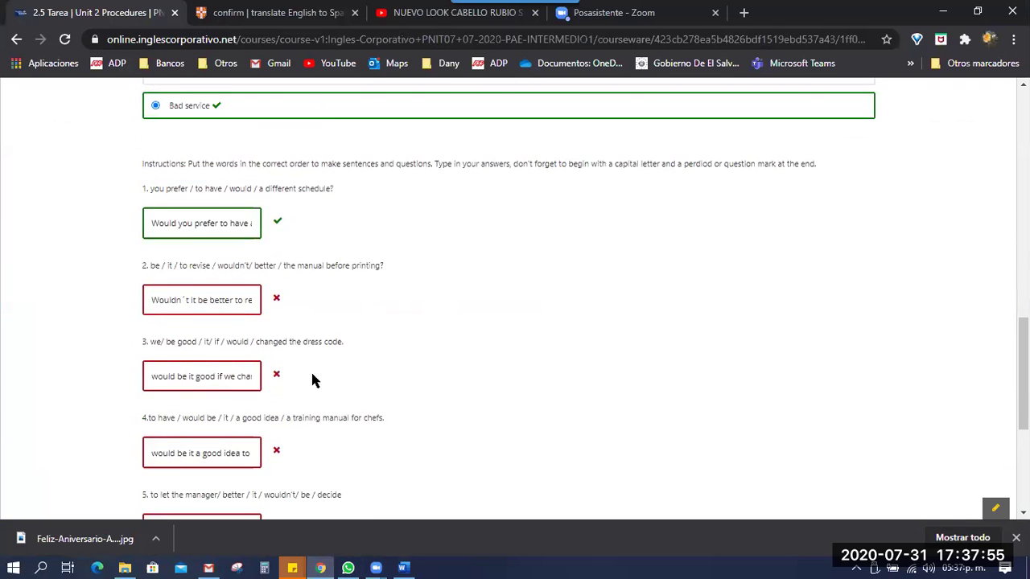
scroll(311, 370, "down", 1)
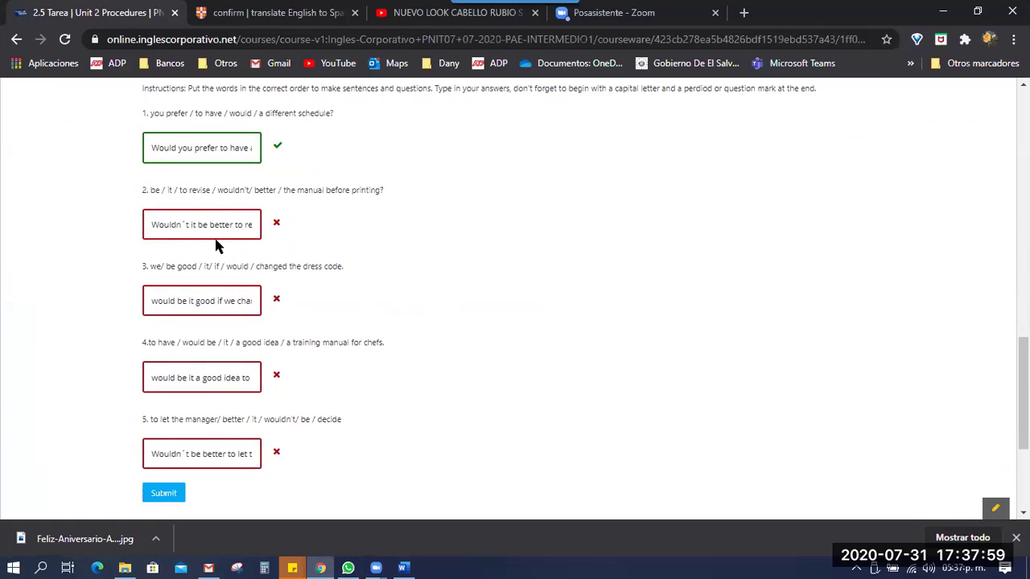
Back in the Word document, try retyping the apostrophe and the "t" of "Wouldn´t" in the first draft answer
left_click(185, 224)
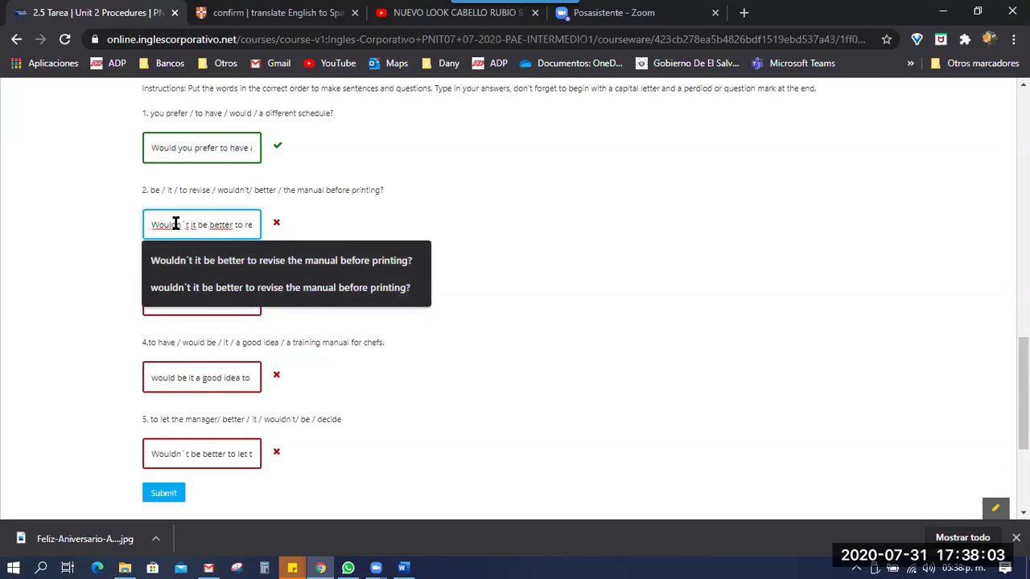
left_click(404, 568)
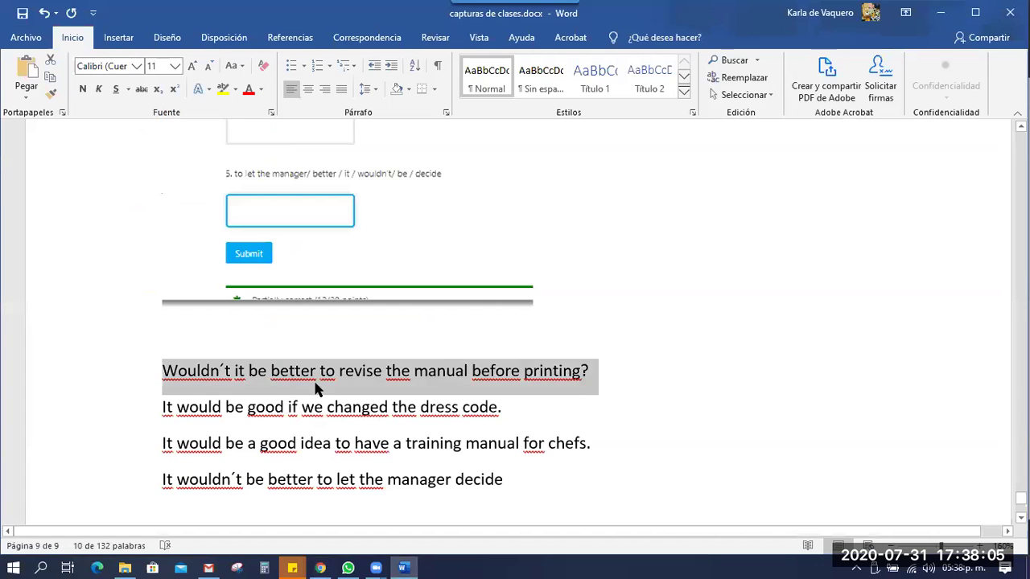
left_click(223, 368)
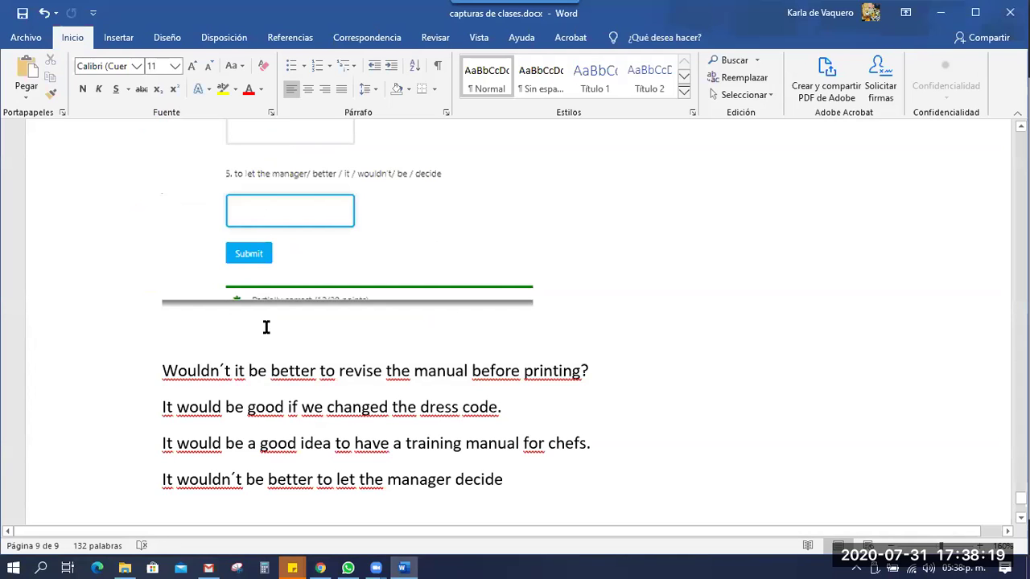
key("BackSpace")
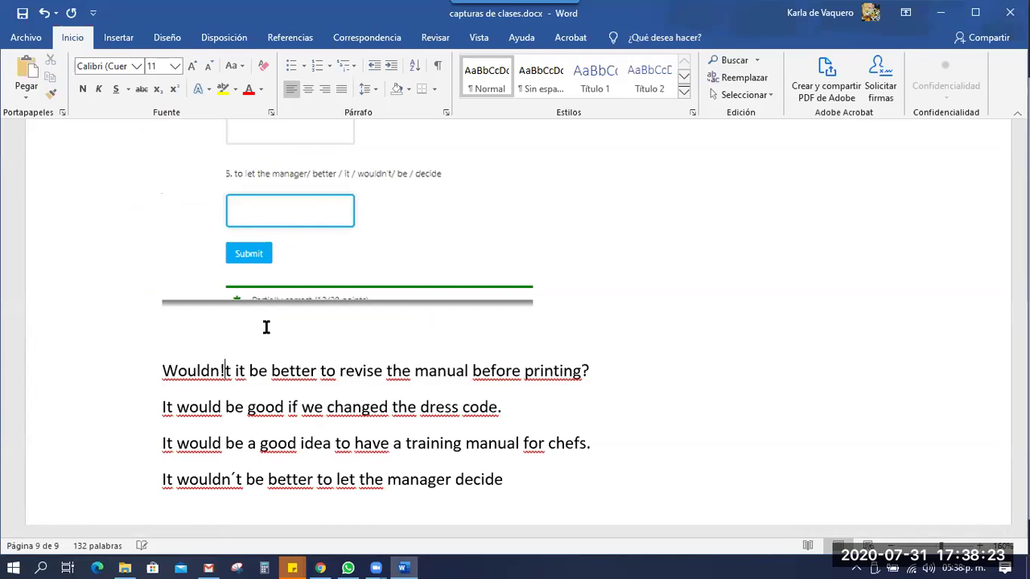
type("'")
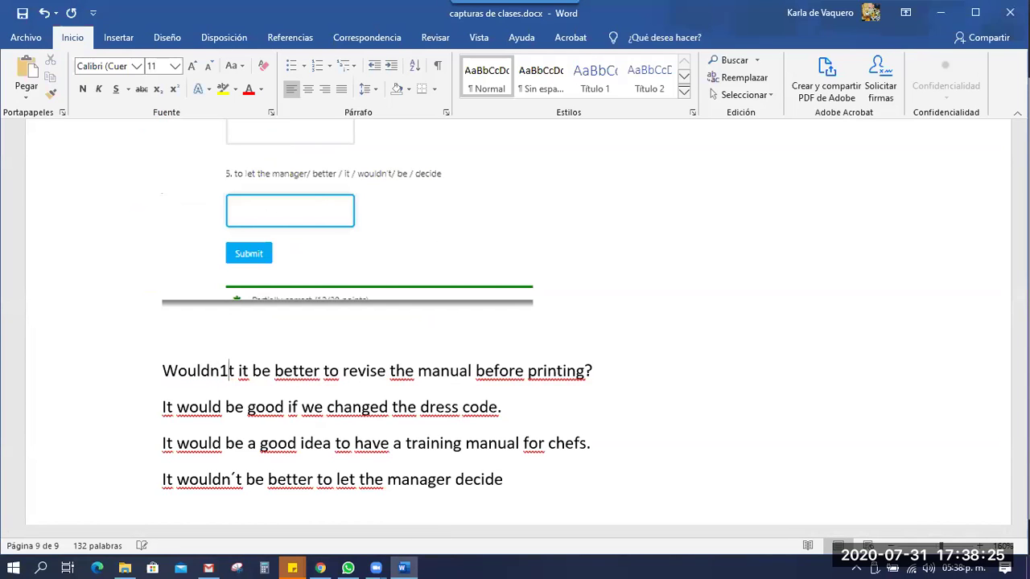
key("BackSpace")
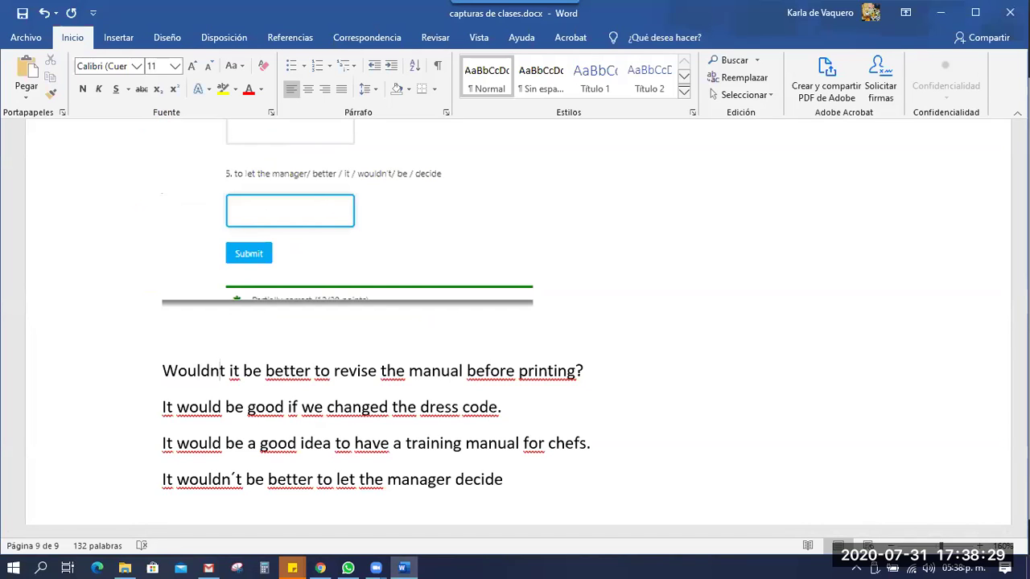
type("´")
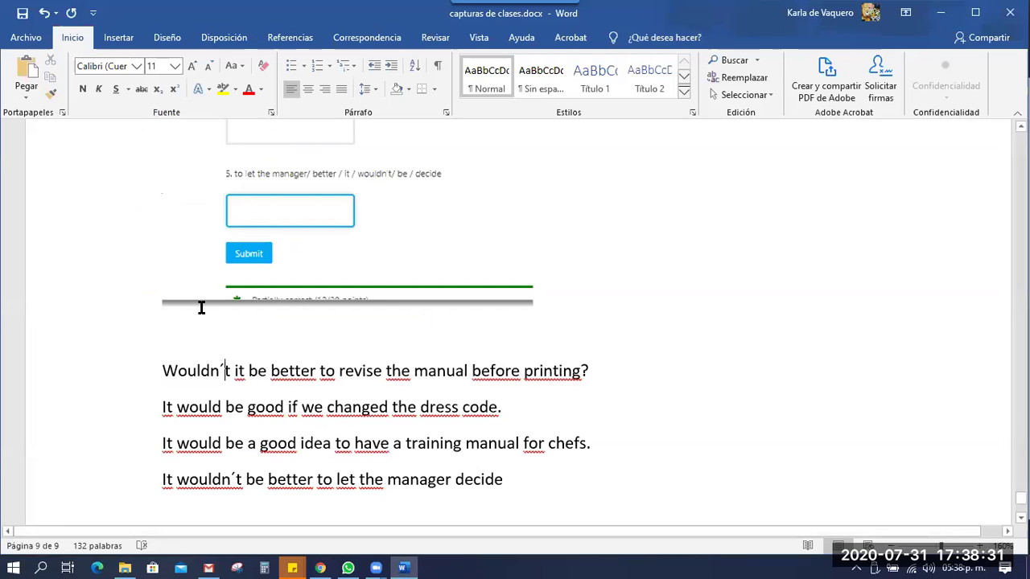
key("Delete")
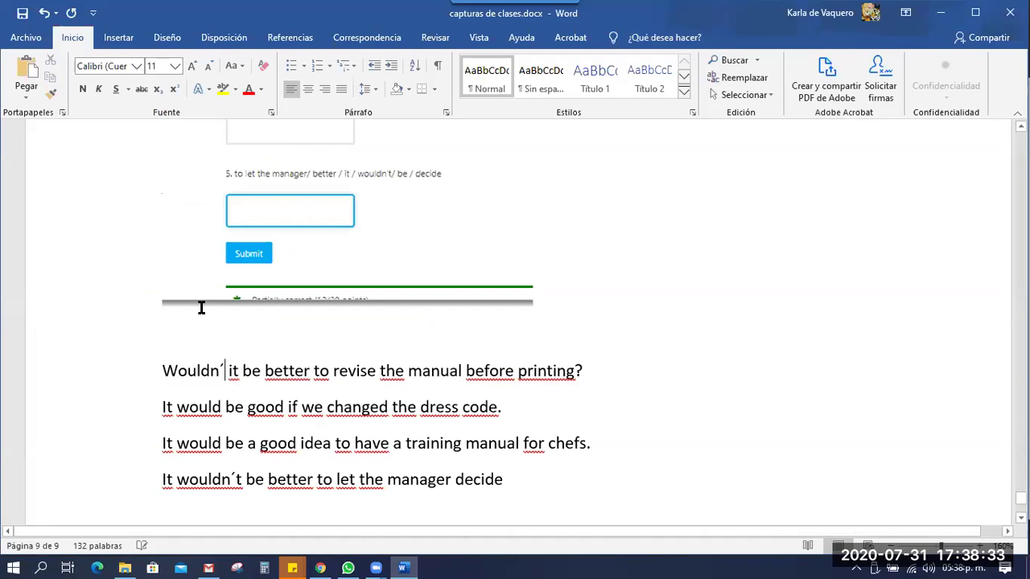
type("t")
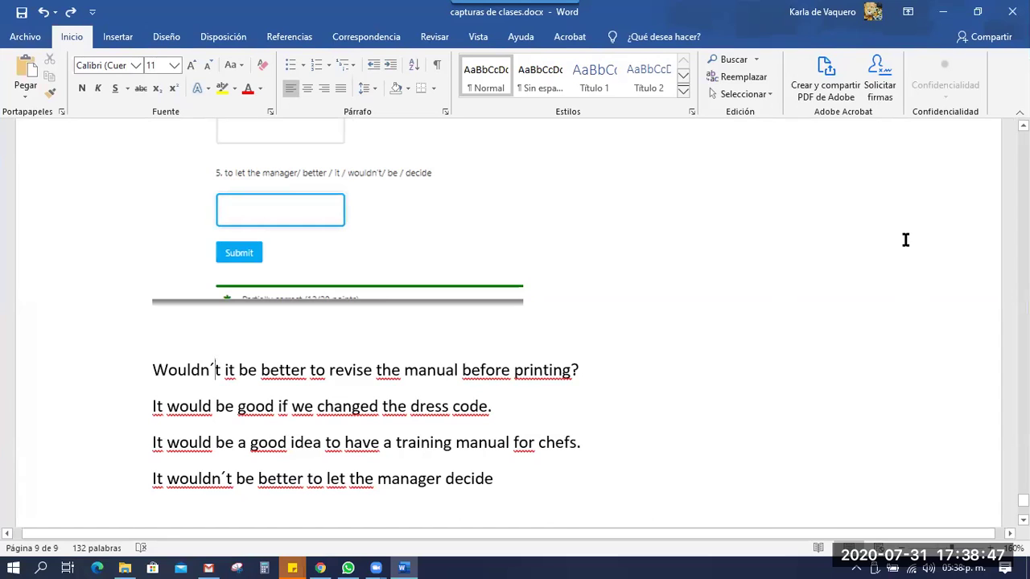
Switch to the whiteboard and write "Wouldn't it be better" in a new text box, followed by two line breaks
left_click(666, 442)
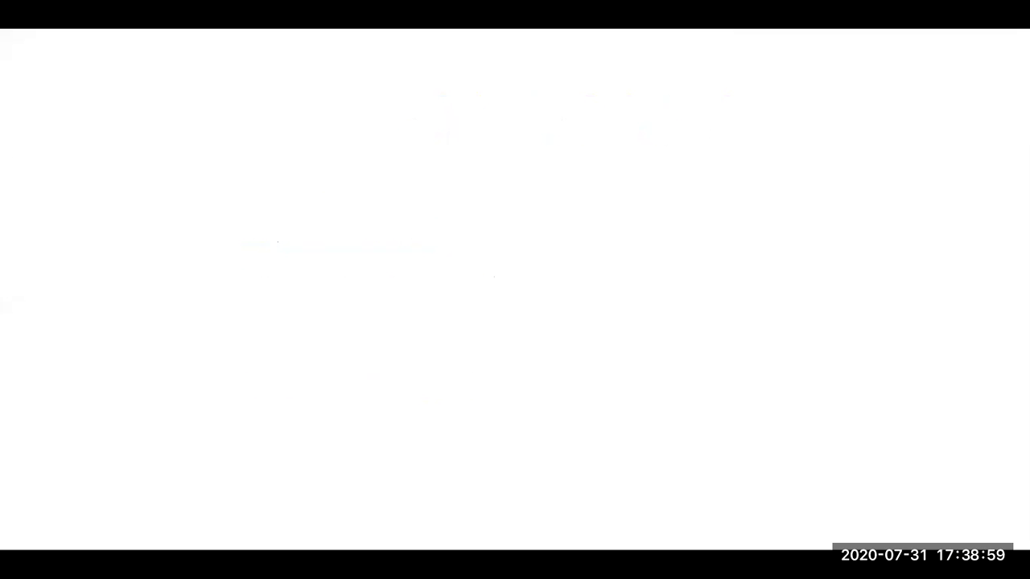
left_click(397, 233)
left_click_drag(397, 233, 501, 251)
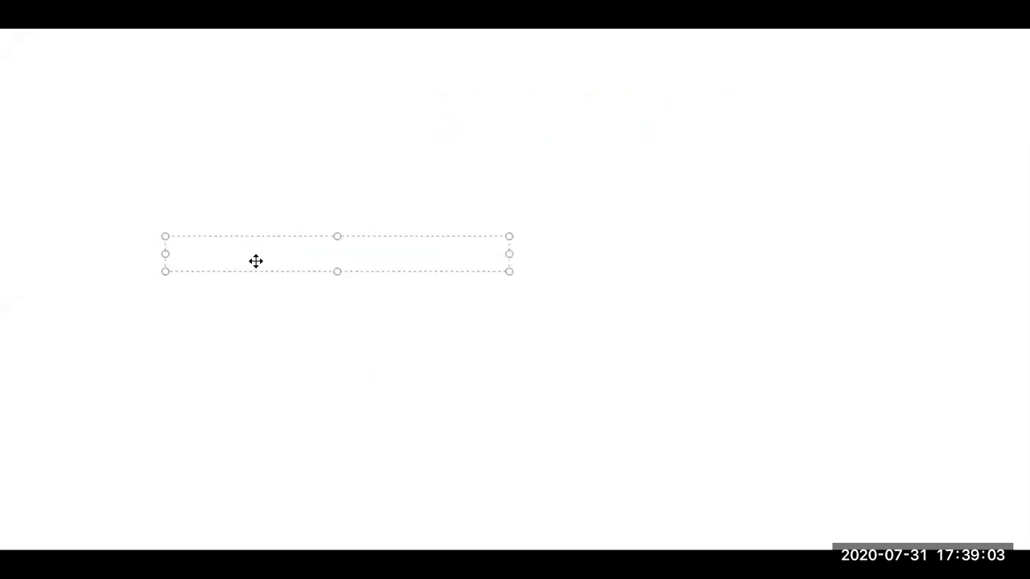
type("Wouldn't ")
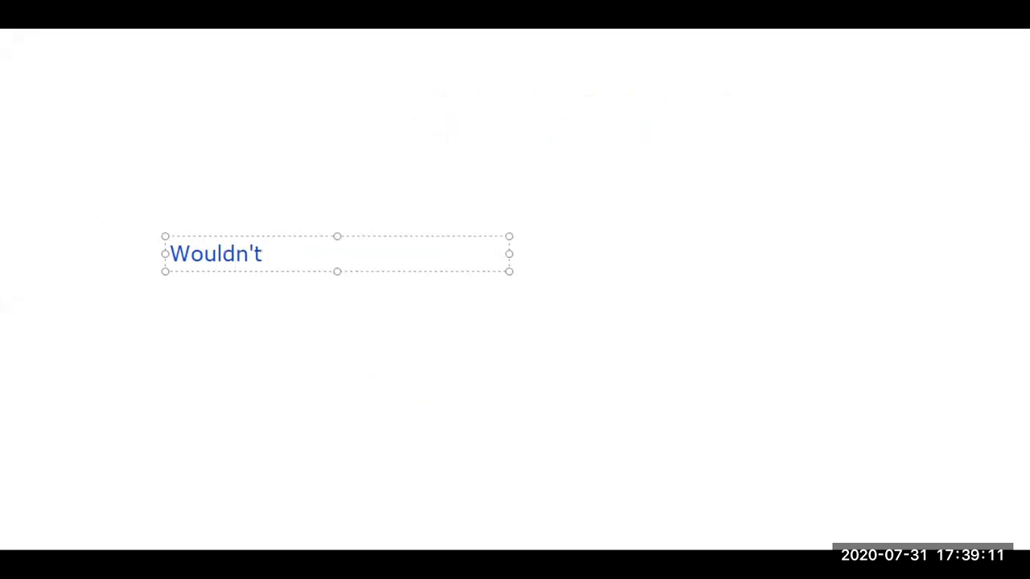
type(" it be better")
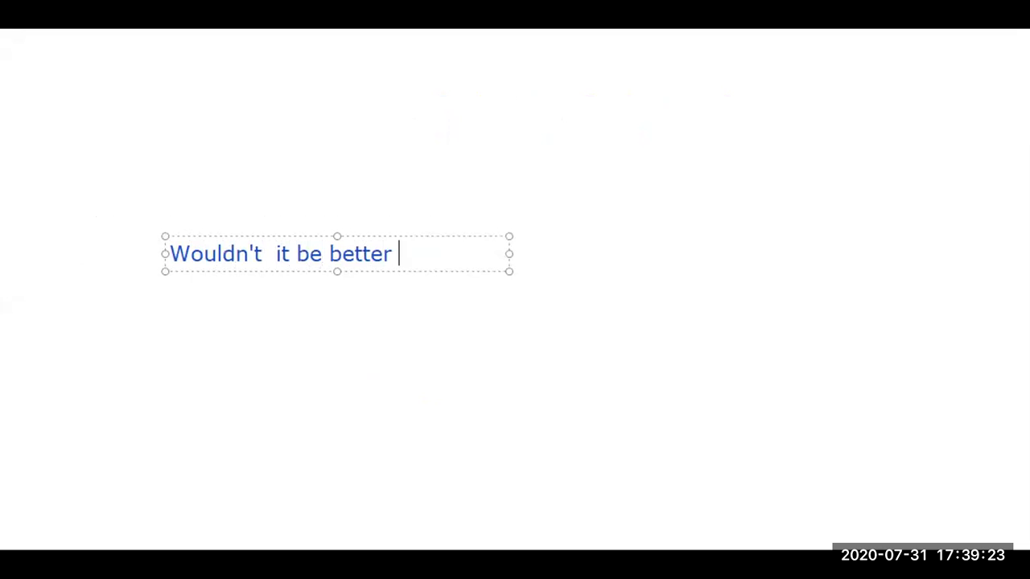
key("Return")
key("Return")
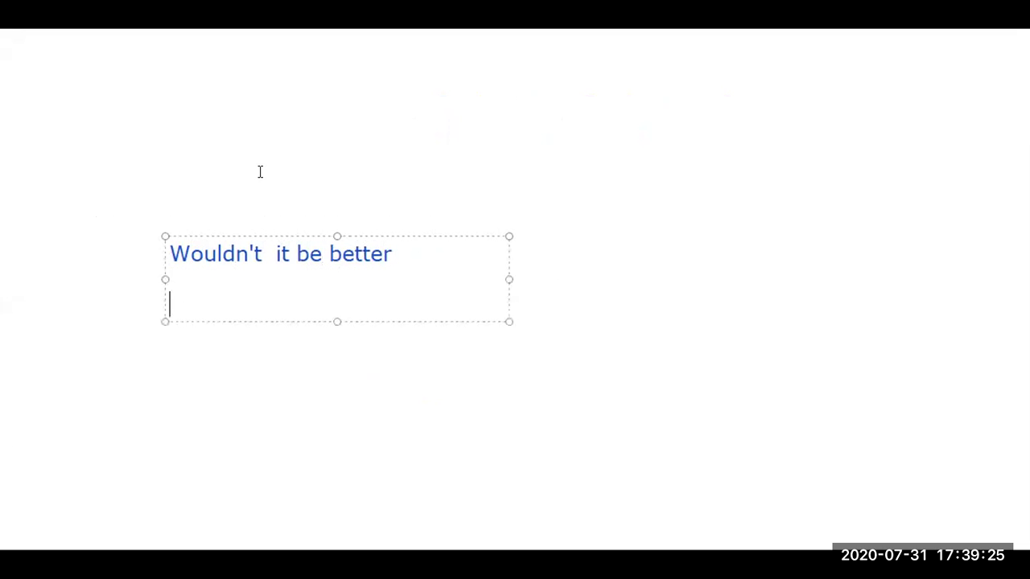
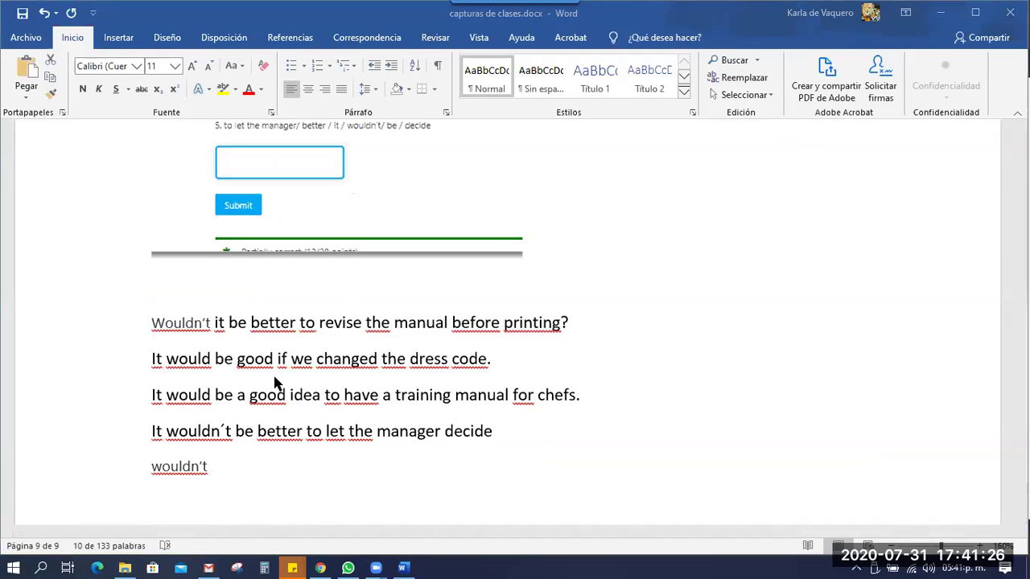
Copy the second draft answer into question 3 of the online exercise in Chrome and submit it, repeating the entry and submission once
triple_click(322, 378)
left_click(318, 389)
key("alt+Tab")
key("alt+Tab")
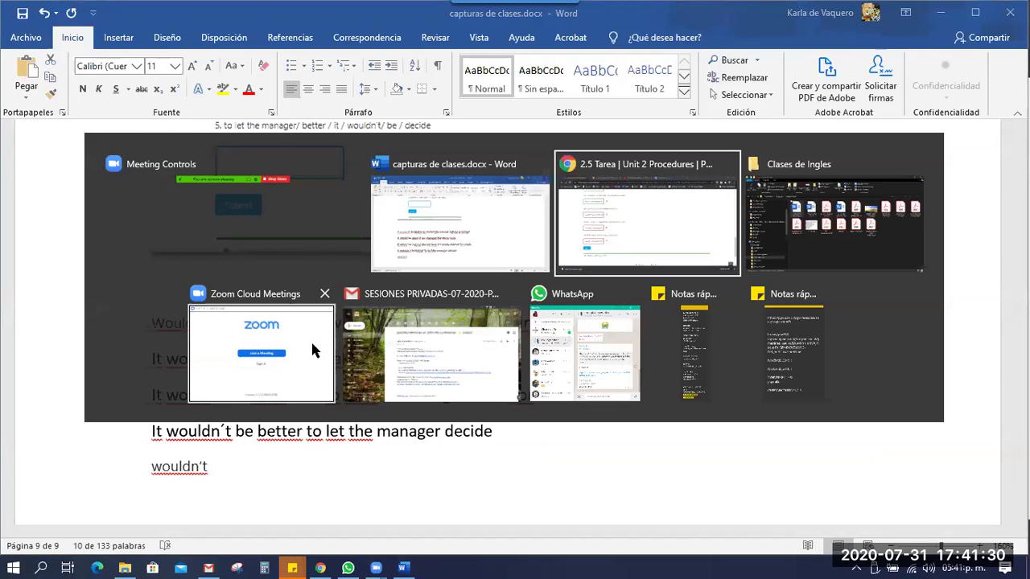
left_click_drag(152, 225, 329, 239)
key("BackSpace")
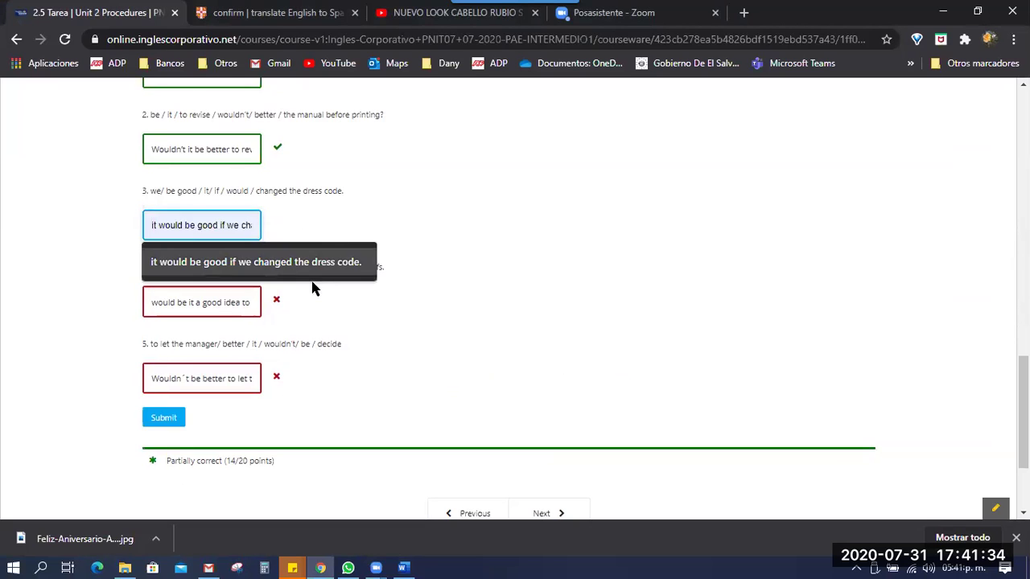
left_click(290, 263)
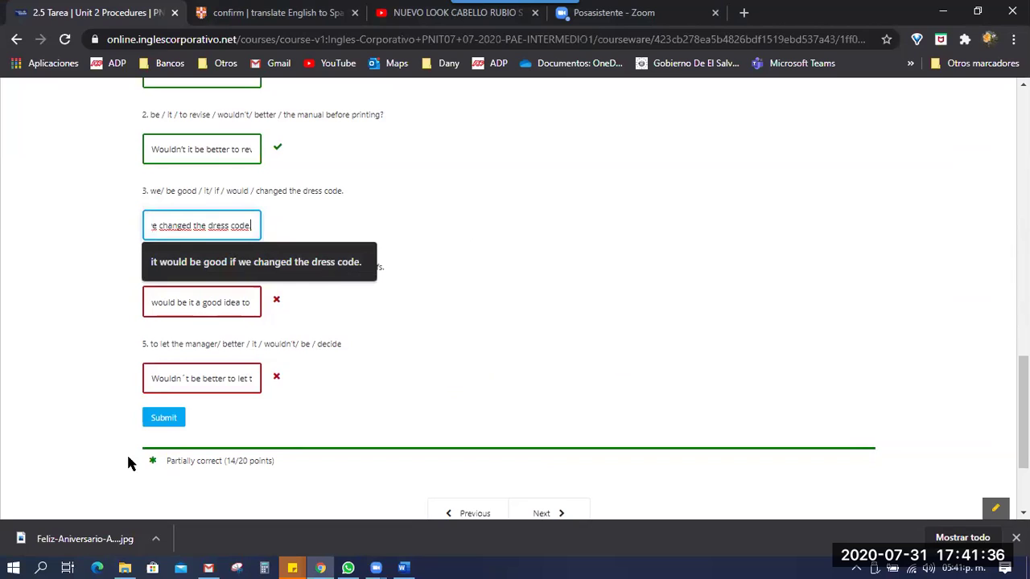
left_click(165, 418)
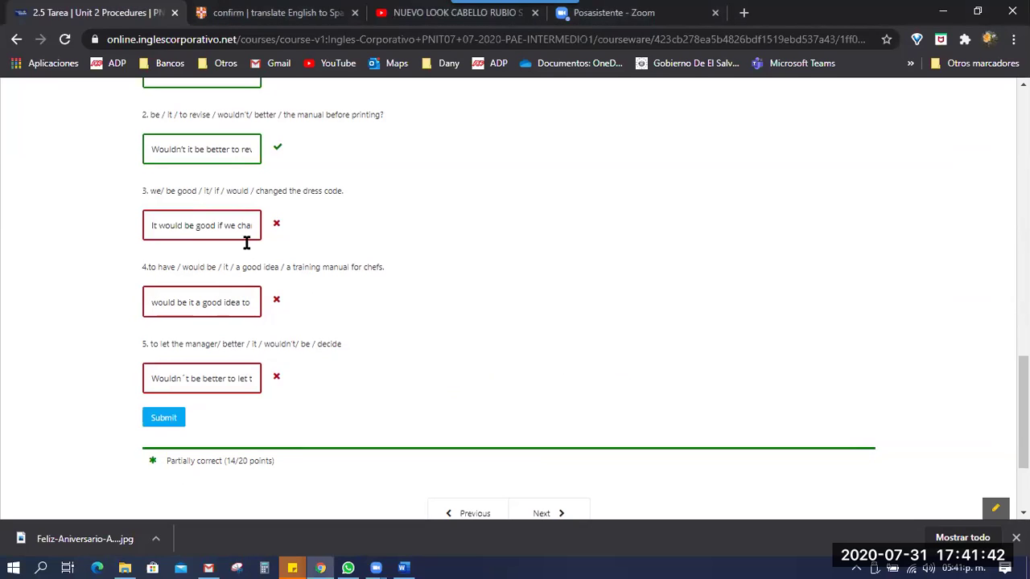
left_click_drag(145, 225, 359, 237)
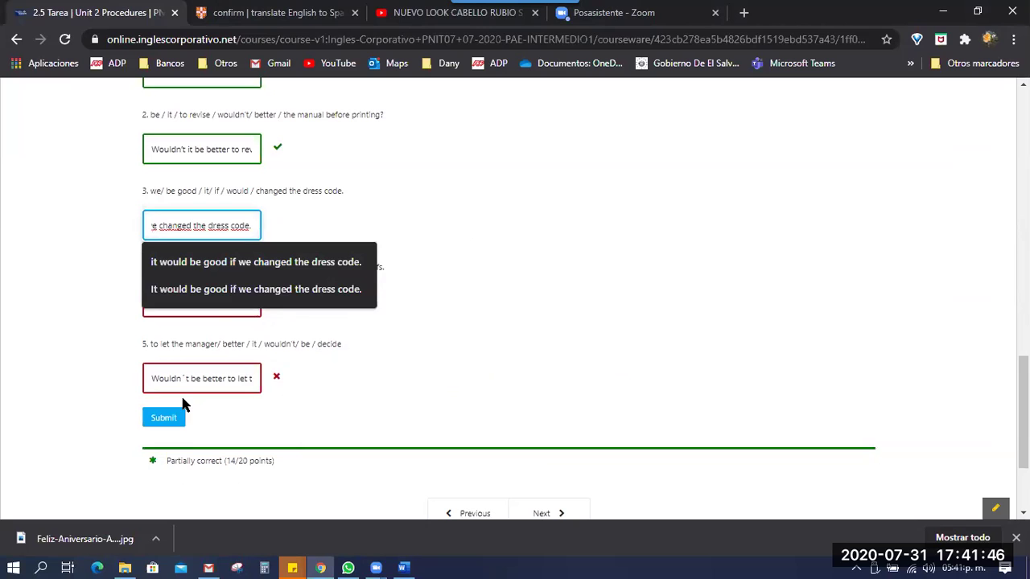
left_click(165, 417)
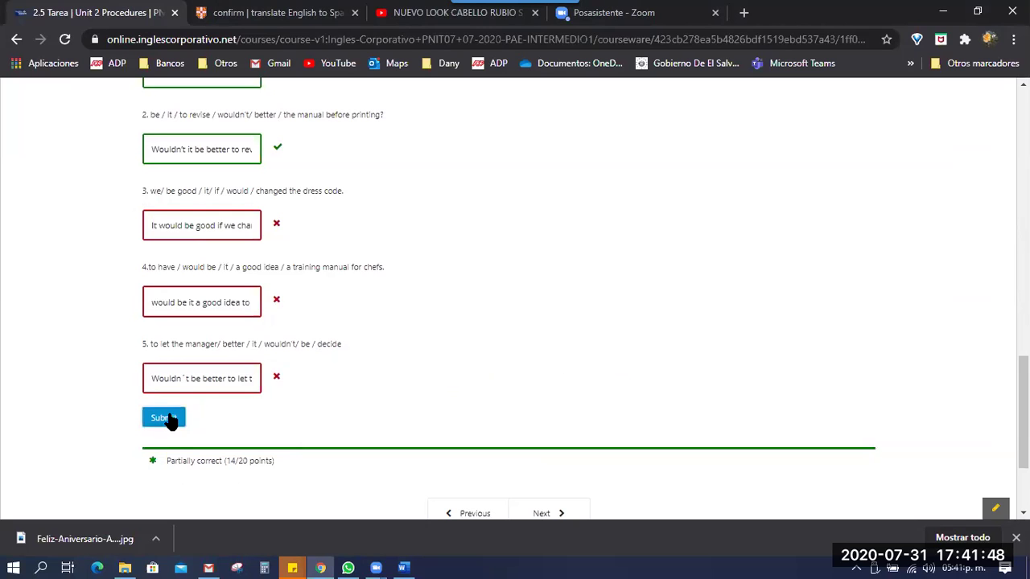
Compare the question 3 answer with the second draft answer in Word and submit the exercise again
key("alt+Tab")
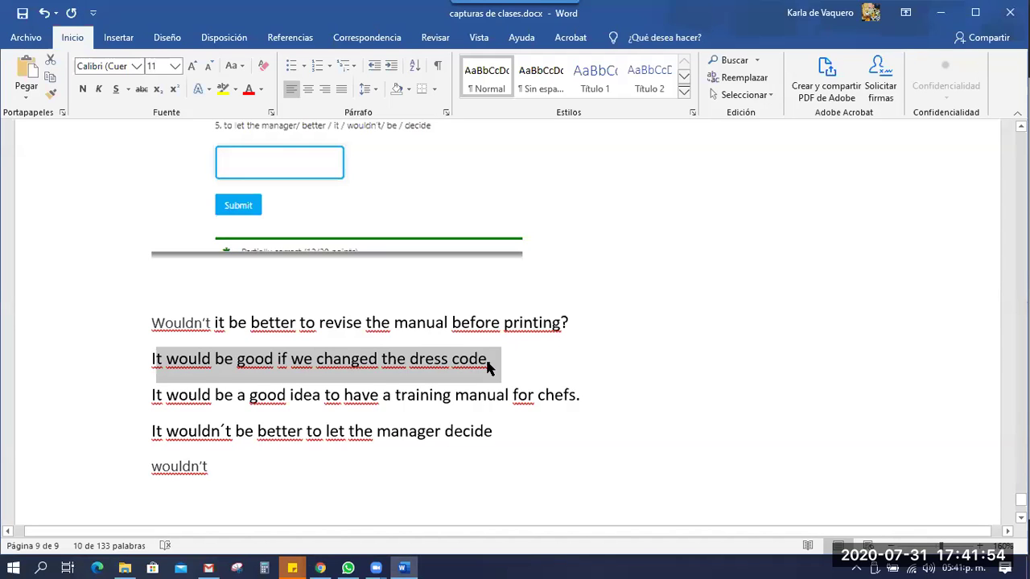
key("Down")
key("Left")
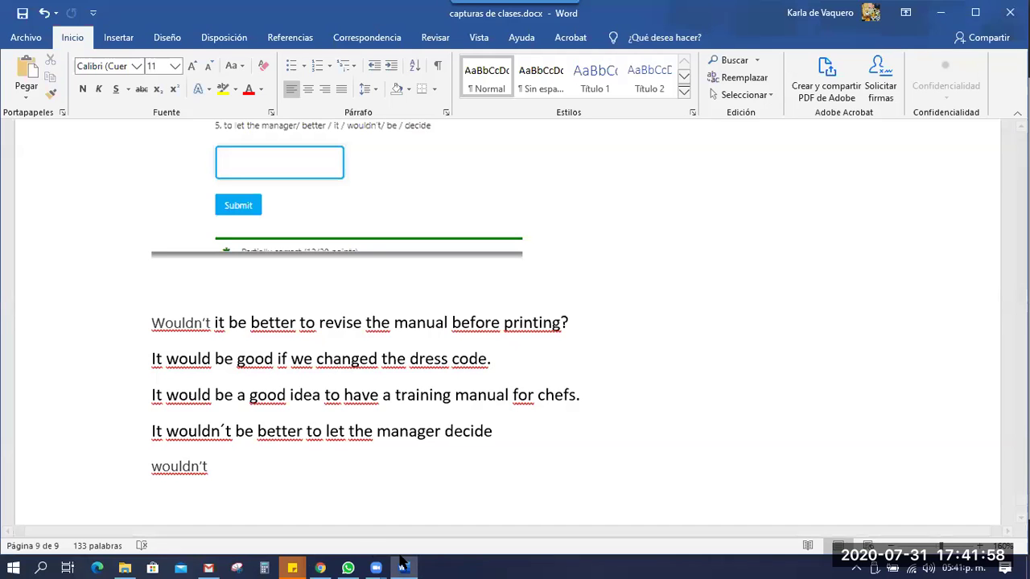
left_click(320, 568)
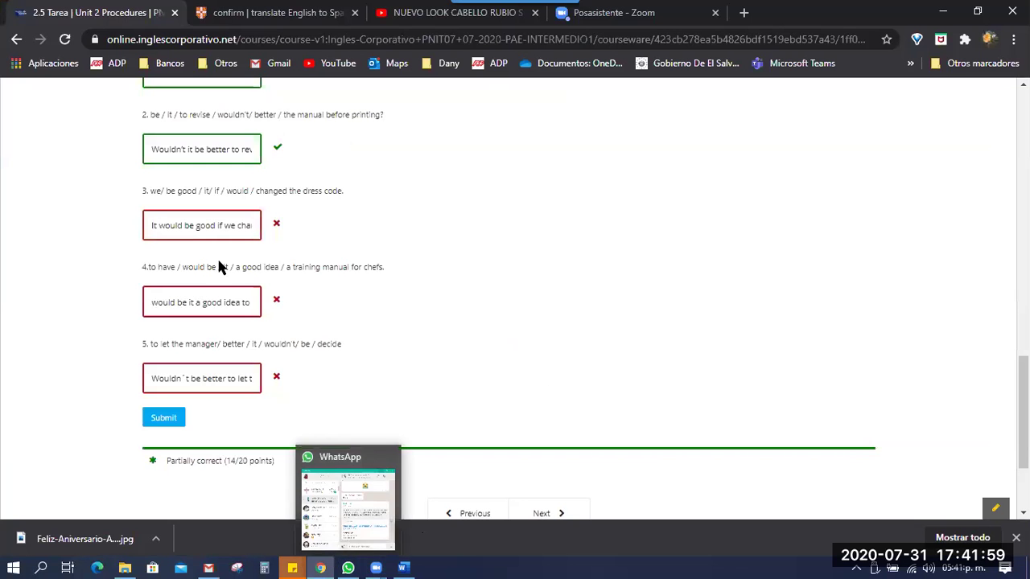
left_click(176, 224)
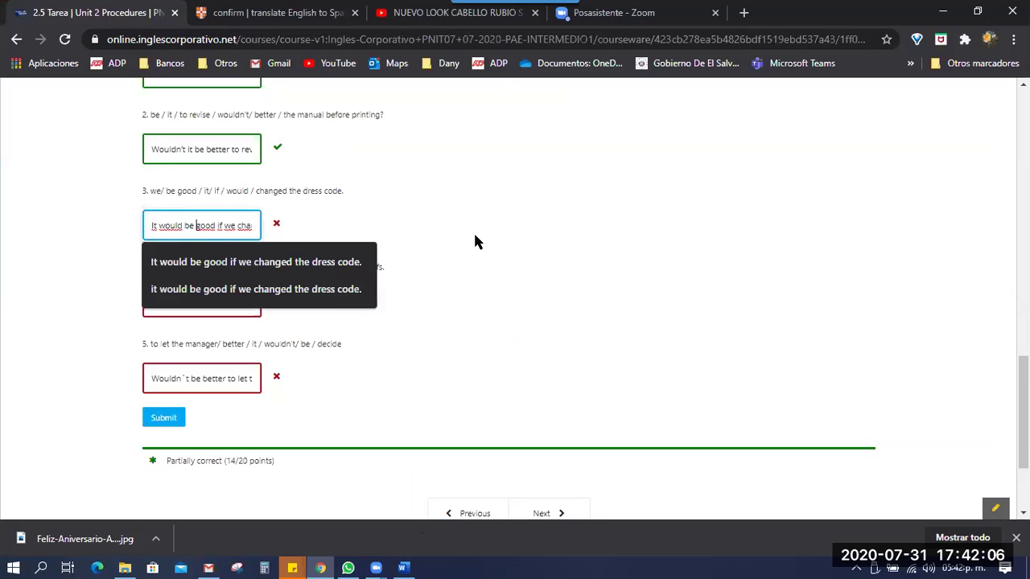
key("alt+Tab")
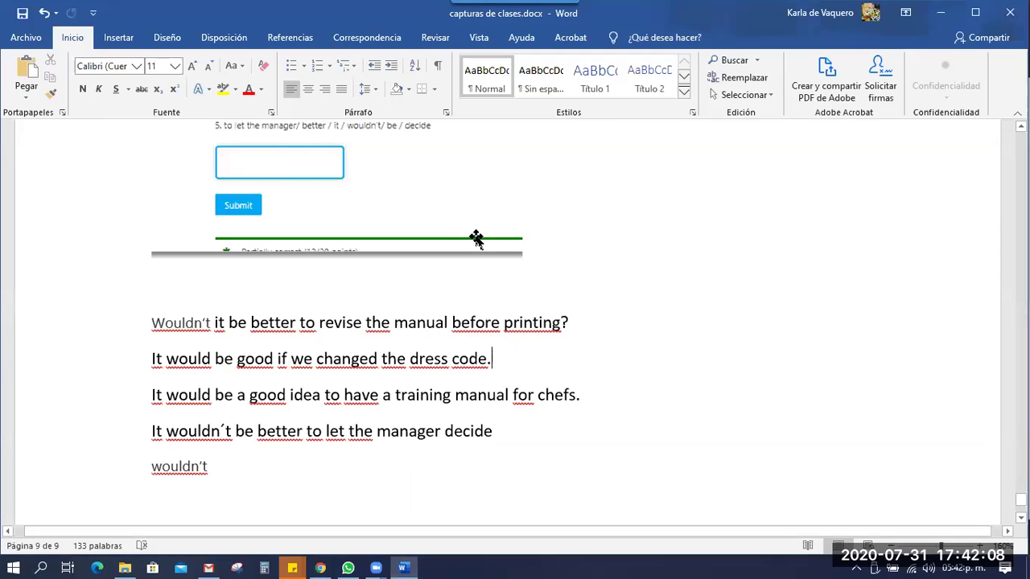
key("alt+Tab")
key("Right")
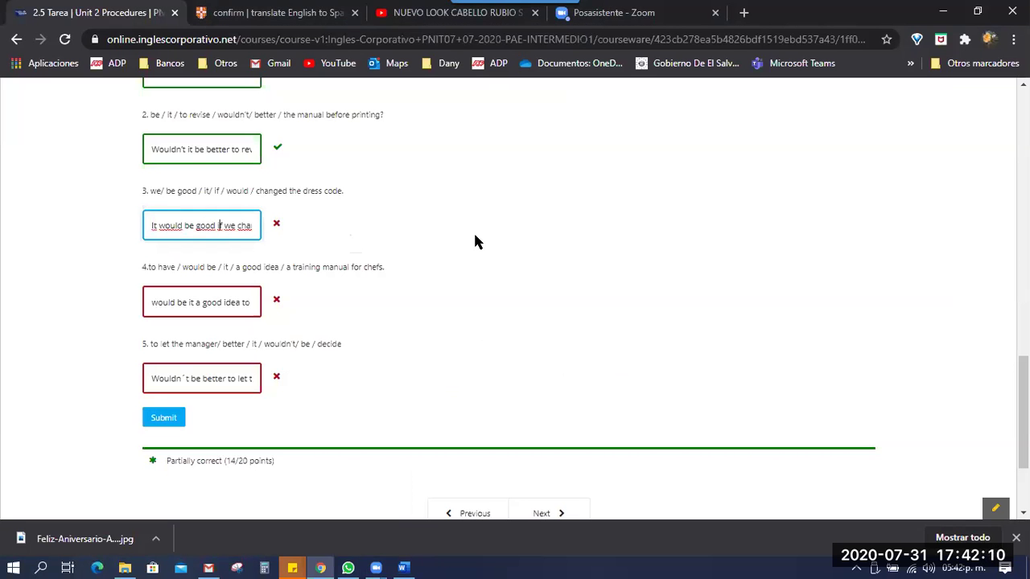
key("Right")
key("Right")
key("Right")
key("Right")
key("Right")
key("Right")
key("Right")
key("Right")
key("Right")
key("Right")
key("Right")
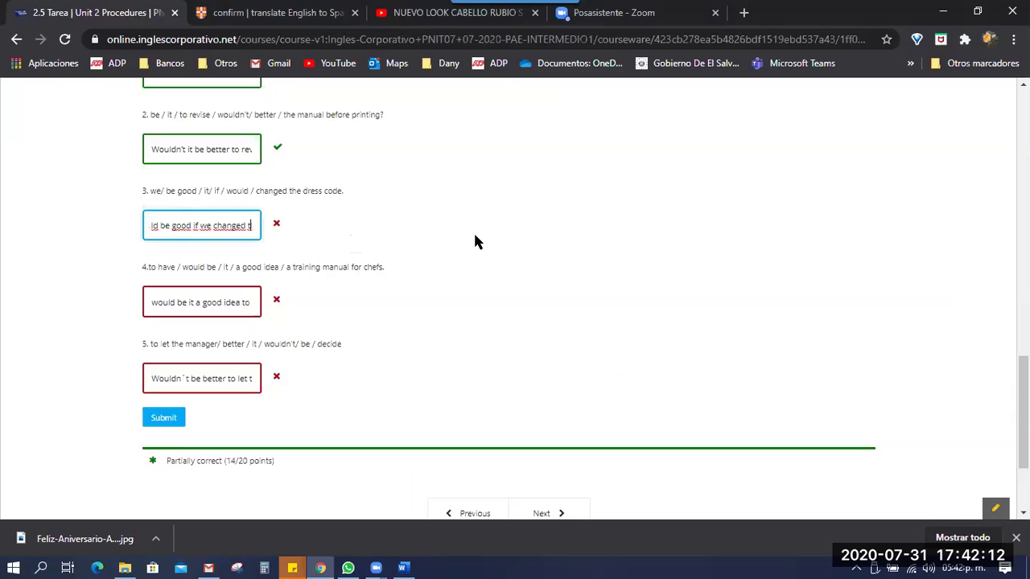
key("alt+Tab")
key("alt+Tab")
key("Right")
key("Right")
key("Right")
key("Right")
key("Right")
key("Right")
key("Right")
key("Right")
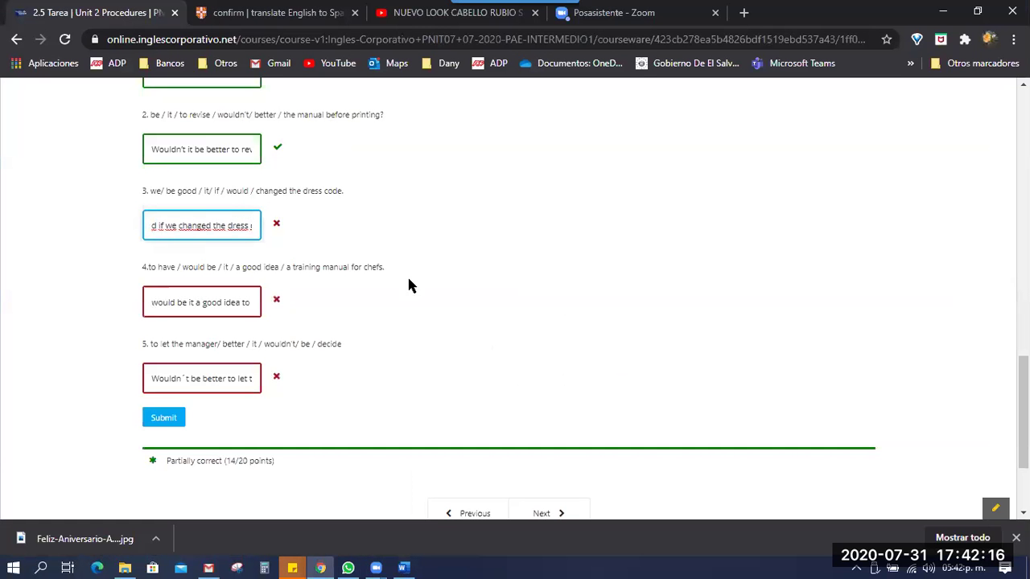
left_click(152, 420)
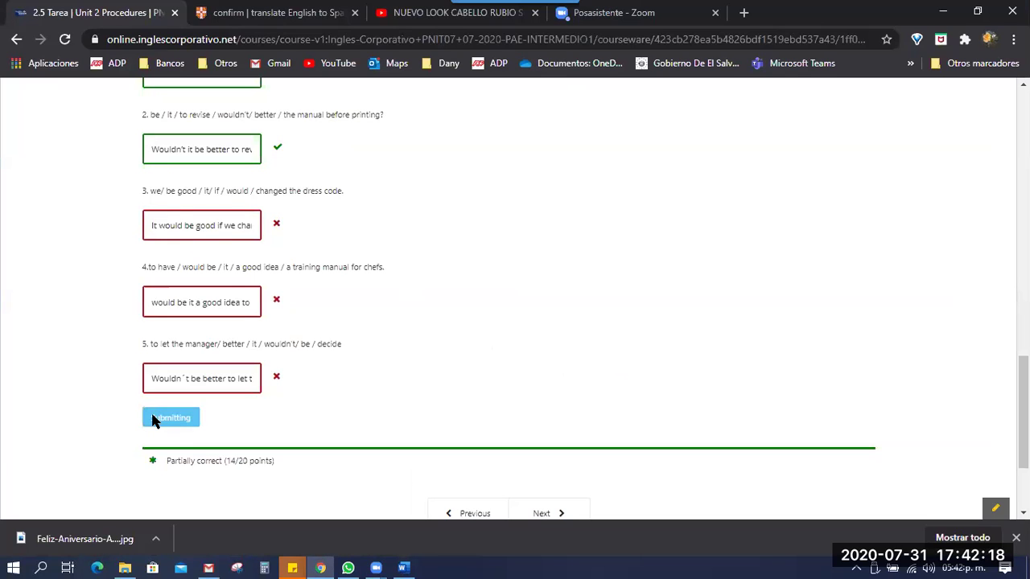
Proofread the question 3 answer to its end and back to its start, checking against the Word draft, and resubmit the exercise
left_click(241, 225)
key("Right")
key("Right")
key("Right")
key("Right")
key("Right")
key("Right")
key("Right")
key("Right")
key("Right")
key("Right")
key("Right")
key("Right")
key("Right")
key("Right")
key("Right")
key("Right")
key("Right")
key("Right")
key("Right")
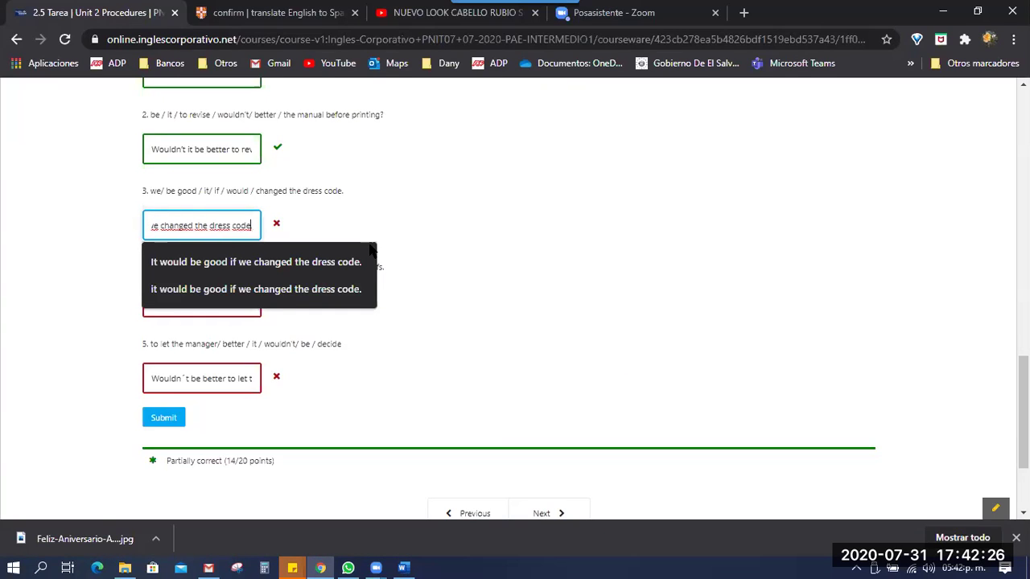
key("alt+Tab")
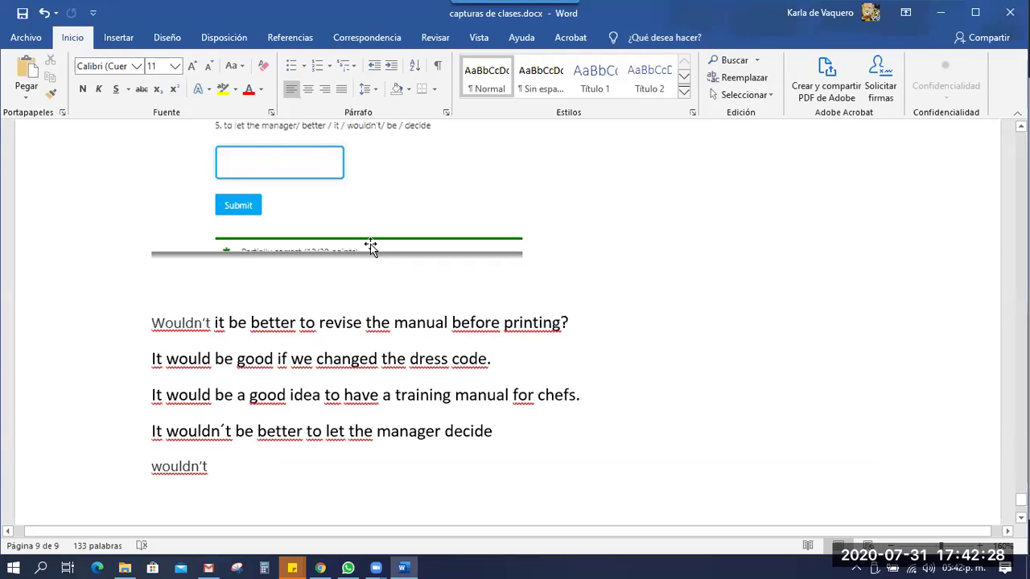
key("alt+Tab")
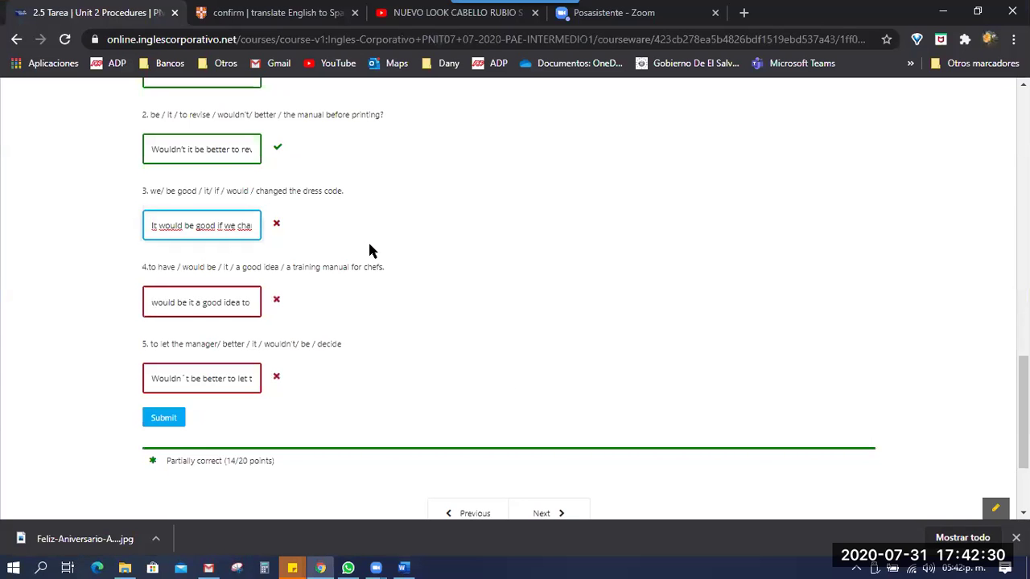
left_click(248, 227)
key("Right")
key("Right")
key("Right")
key("Right")
key("Right")
key("Right")
key("Right")
key("Right")
key("Right")
key("Right")
key("Right")
key("Right")
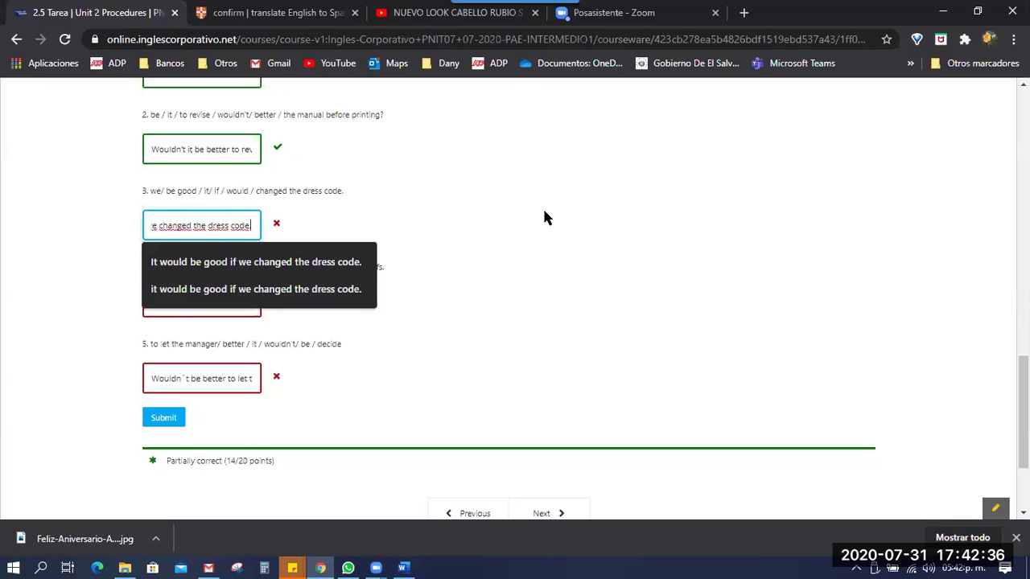
key("Left")
key("Left")
key("Left")
key("Left")
key("Left")
key("Left")
key("Left")
key("Left")
key("Left")
key("Left")
key("Left")
key("Left")
key("Left")
key("Left")
key("Left")
key("Left")
key("Left")
key("Left")
key("Left")
key("Left")
key("Left")
key("Left")
key("Left")
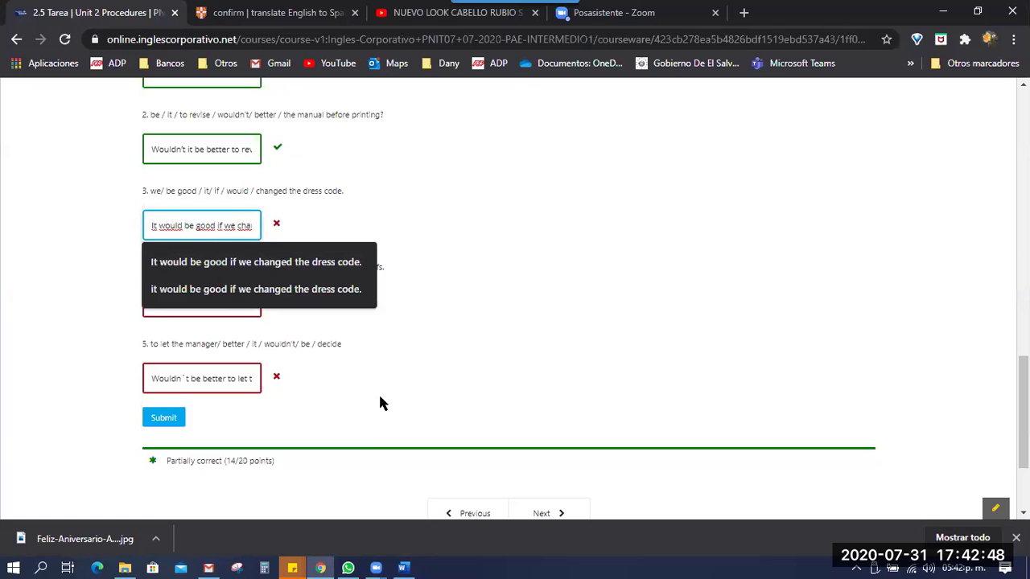
left_click(165, 418)
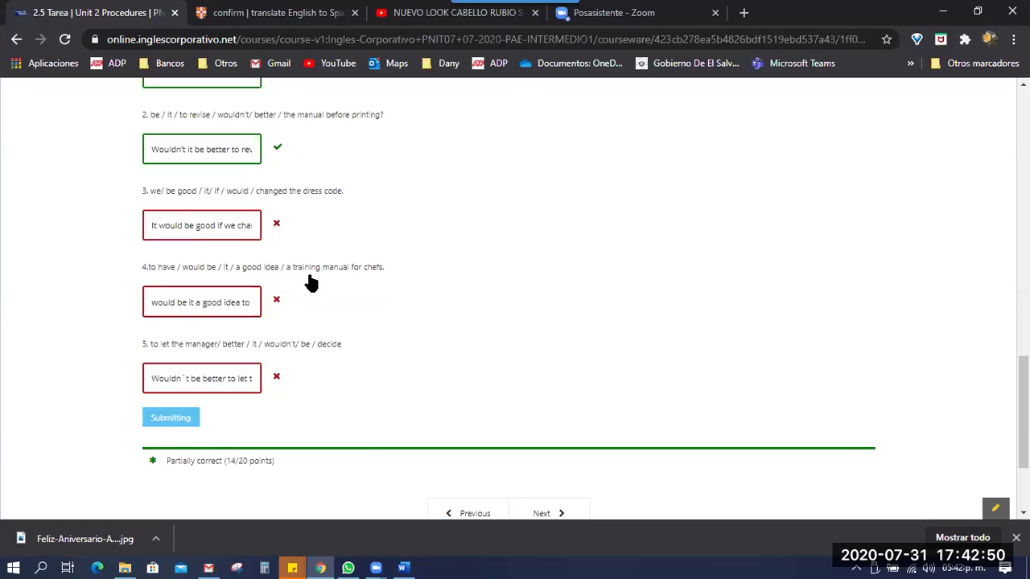
Glance at the draft answers in Word, return to Chrome and close the 2.5 Tarea exercise page
left_click(404, 568)
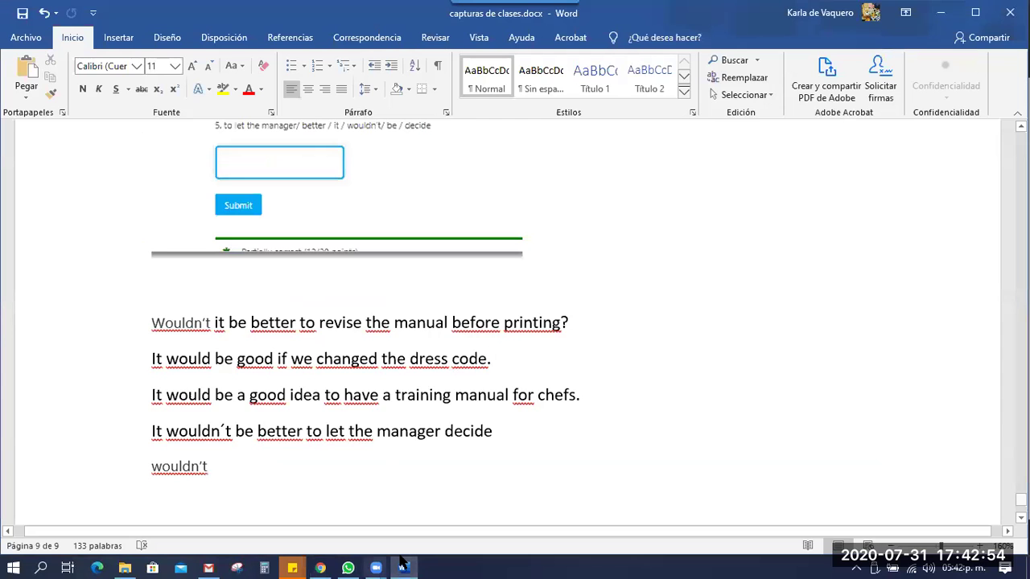
left_click(319, 567)
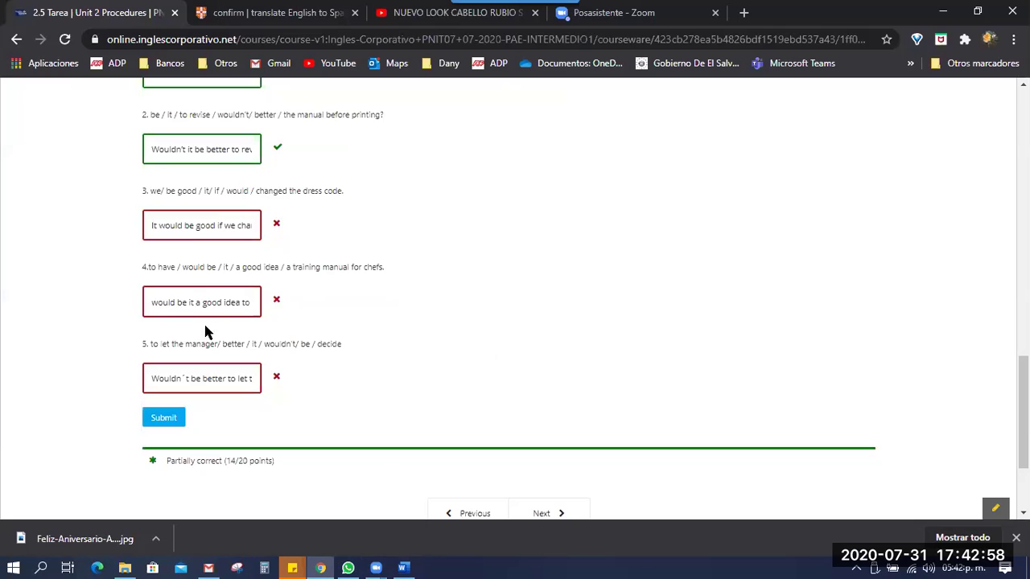
scroll(326, 387, "up", 5)
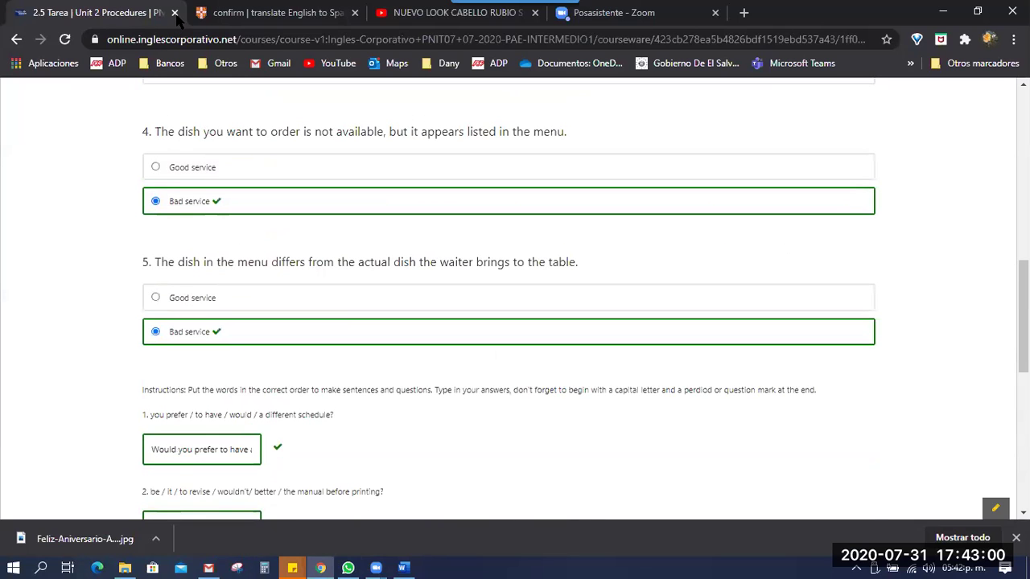
key("ctrl+Tab")
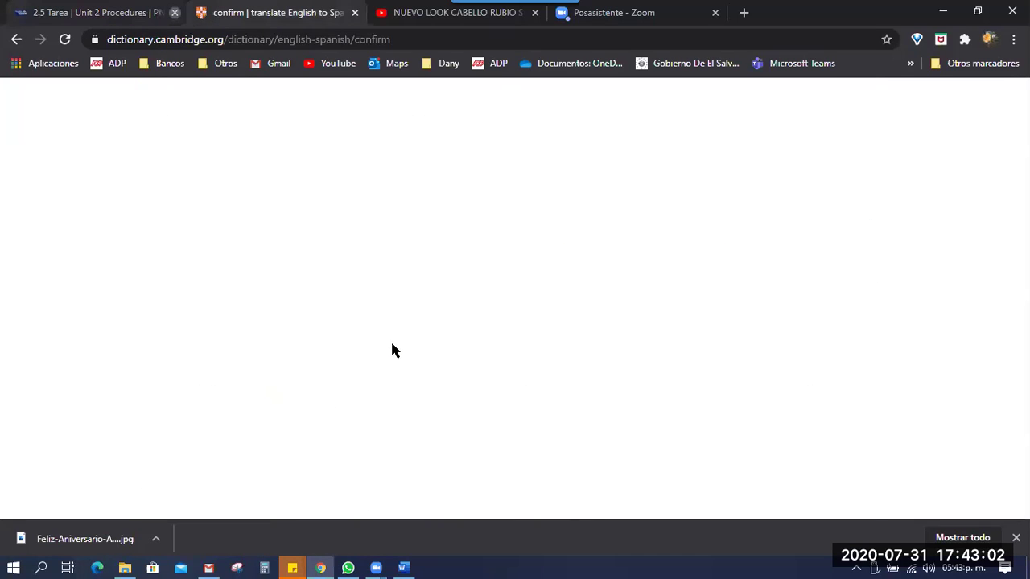
left_click(174, 12)
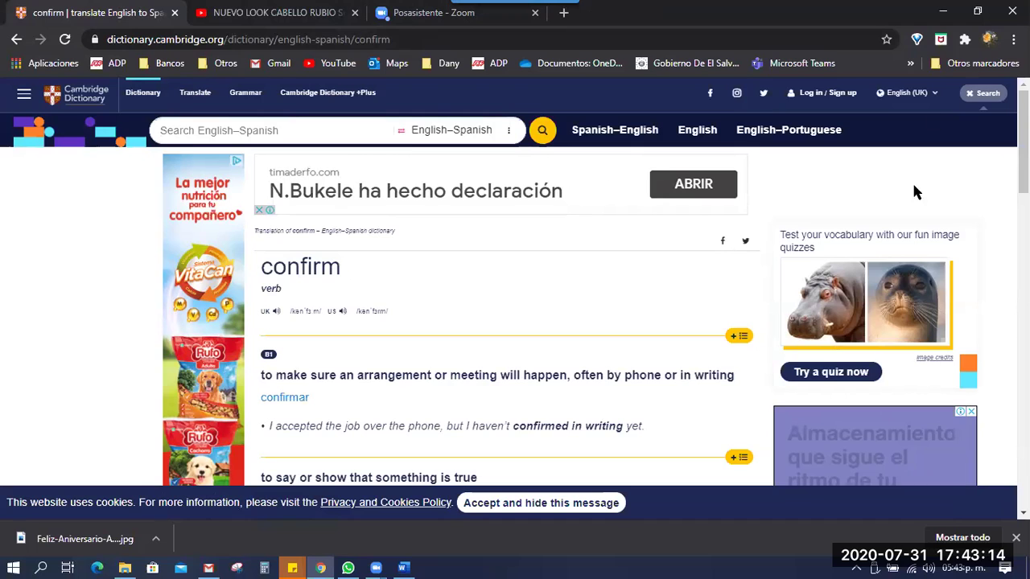
Open the course page from the mobile bookmark "Course | PNIT07 | Inglés Corporativo Online"
left_click(976, 63)
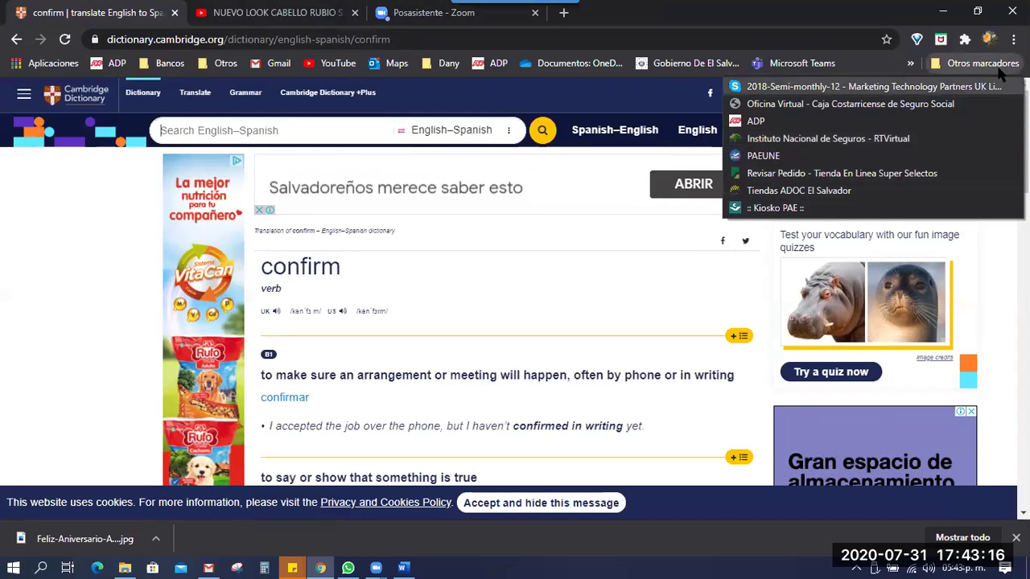
left_click(1013, 39)
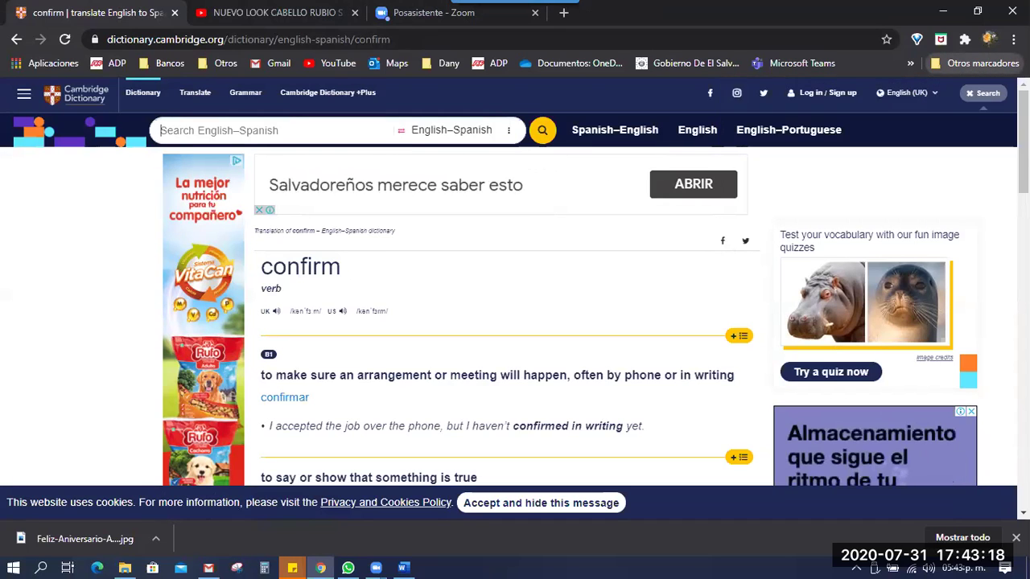
left_click(1012, 39)
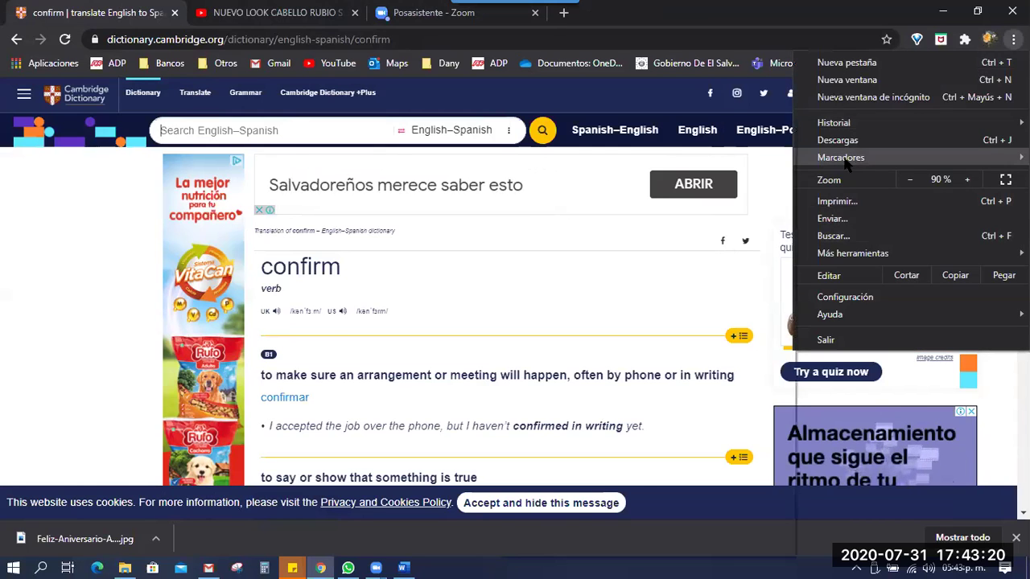
mouse_move(846, 157)
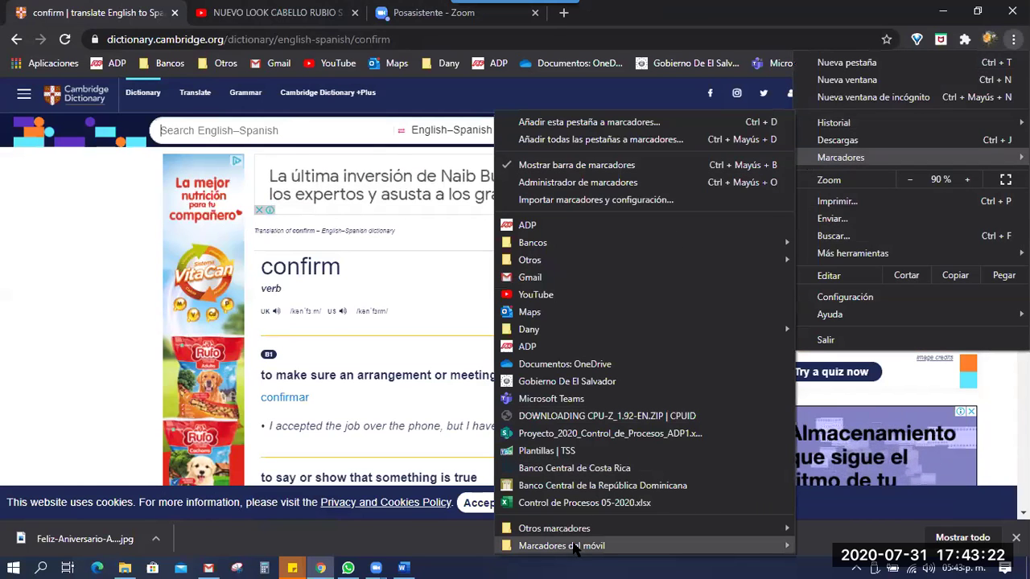
mouse_move(573, 531)
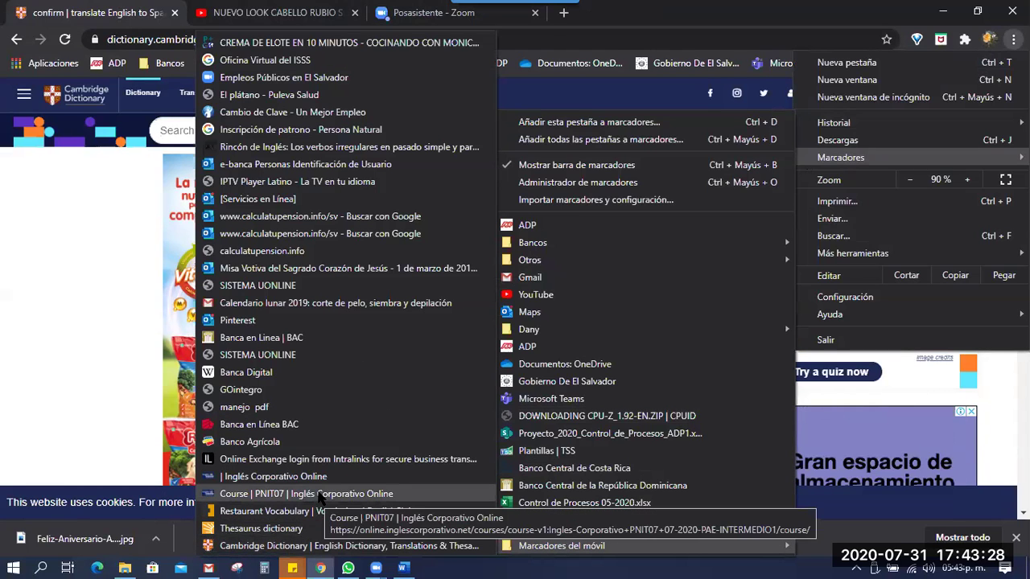
left_click(316, 495)
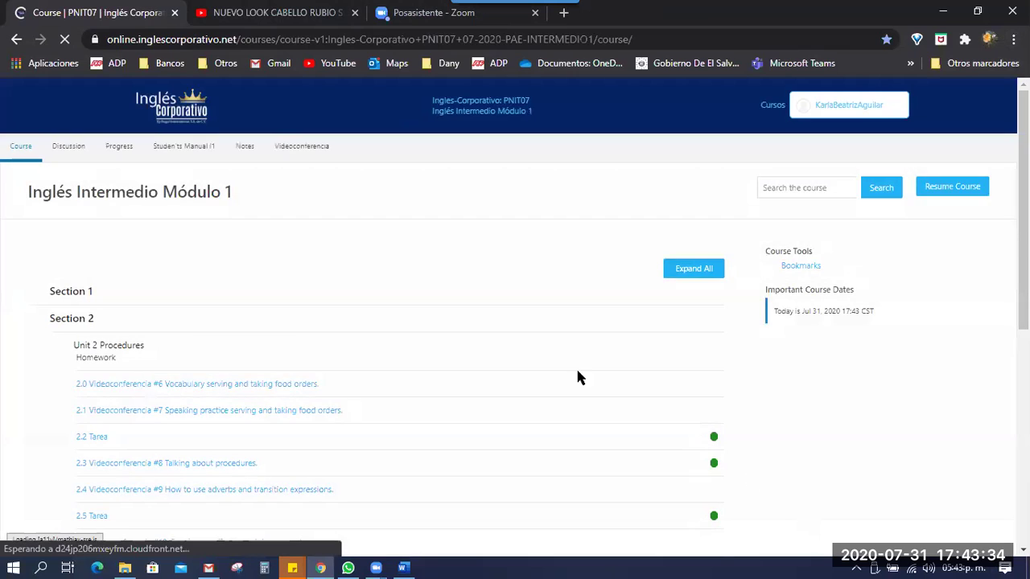
Open the 2.5 Tarea exercise under Unit 2 Procedures in the course outline
scroll(562, 376, "down", 3)
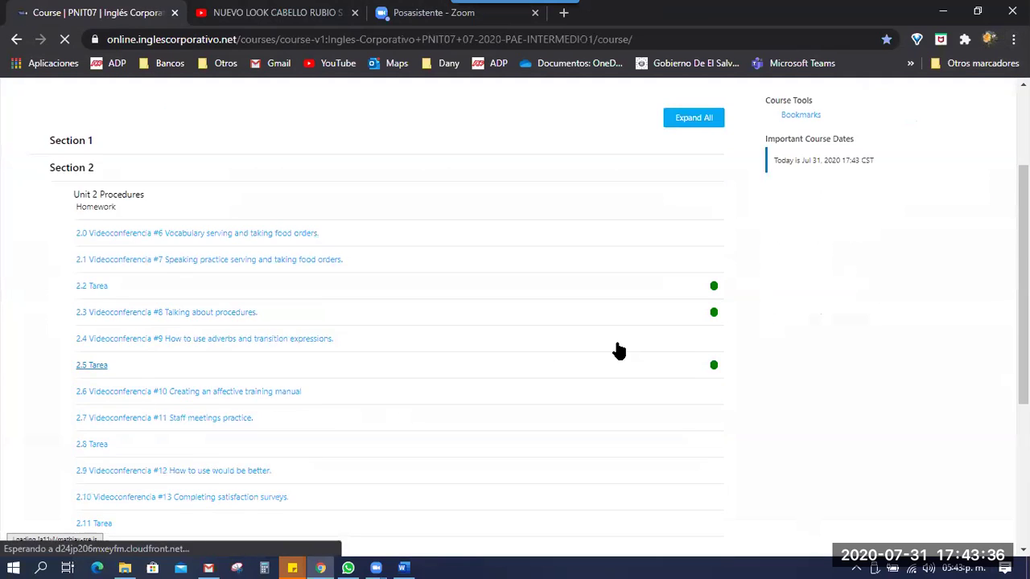
left_click(98, 296)
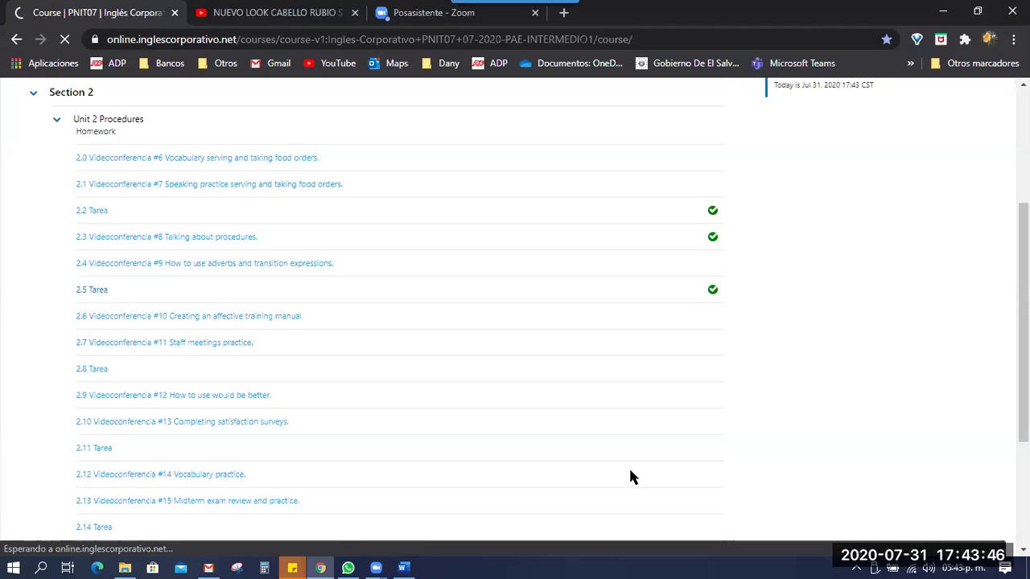
left_click(94, 291)
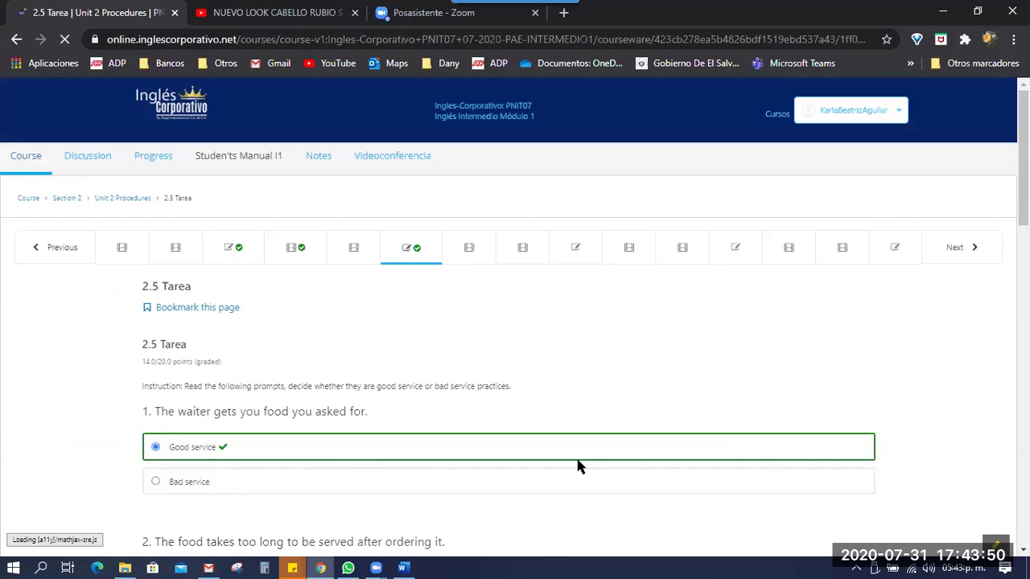
Replace the question 3 answer with "It would be good if we changed the dress code." and resubmit the exercise
scroll(317, 450, "down", 13)
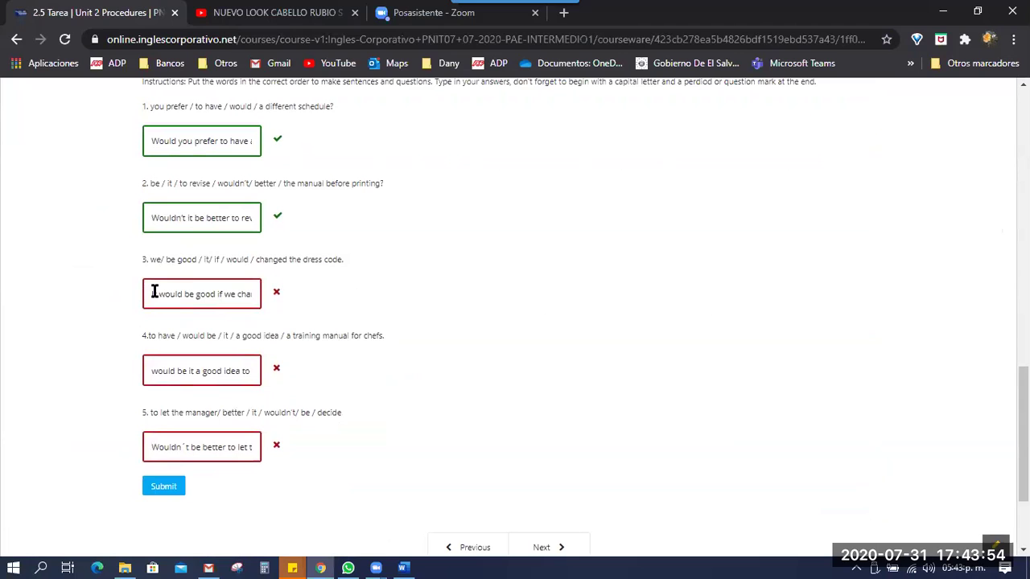
key("alt+Tab")
key("alt+Tab")
left_click_drag(151, 293, 455, 308)
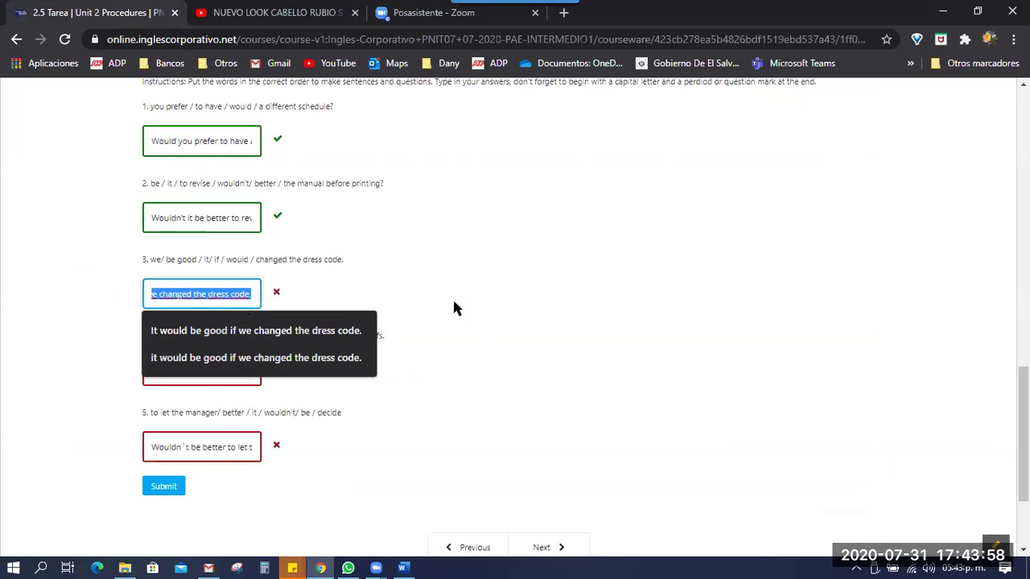
key("BackSpace")
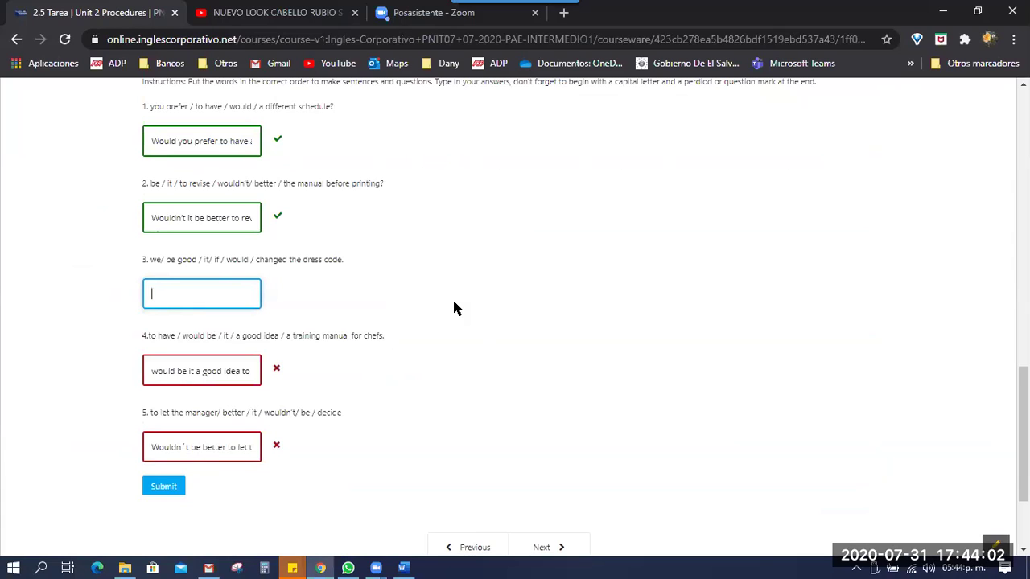
type("It ")
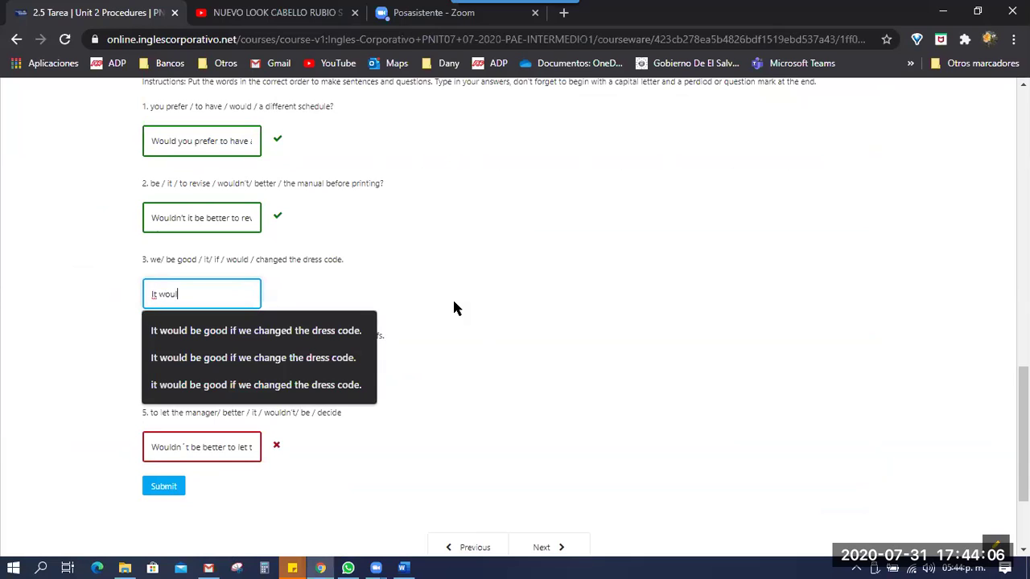
type("would be good if we")
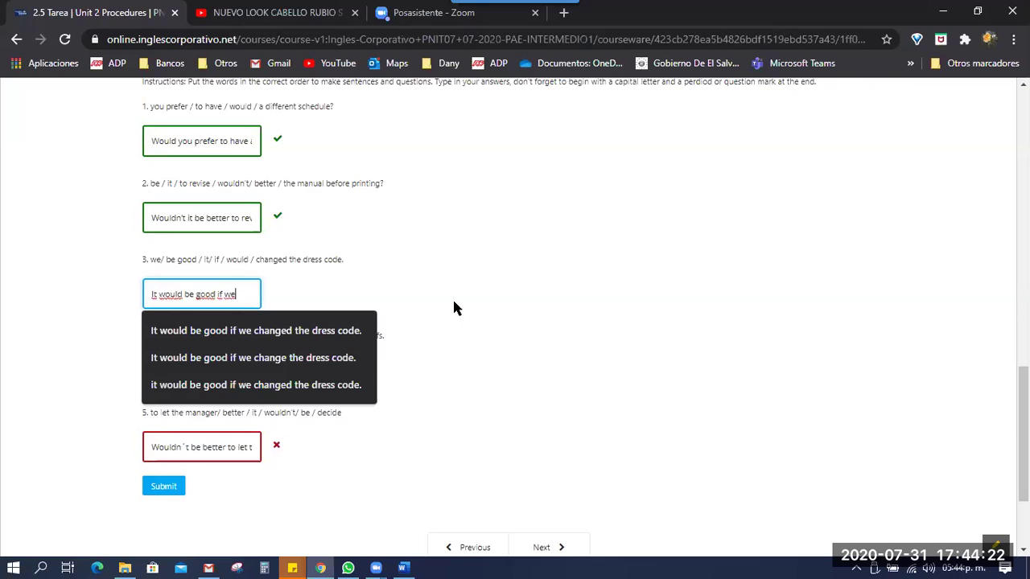
type("n")
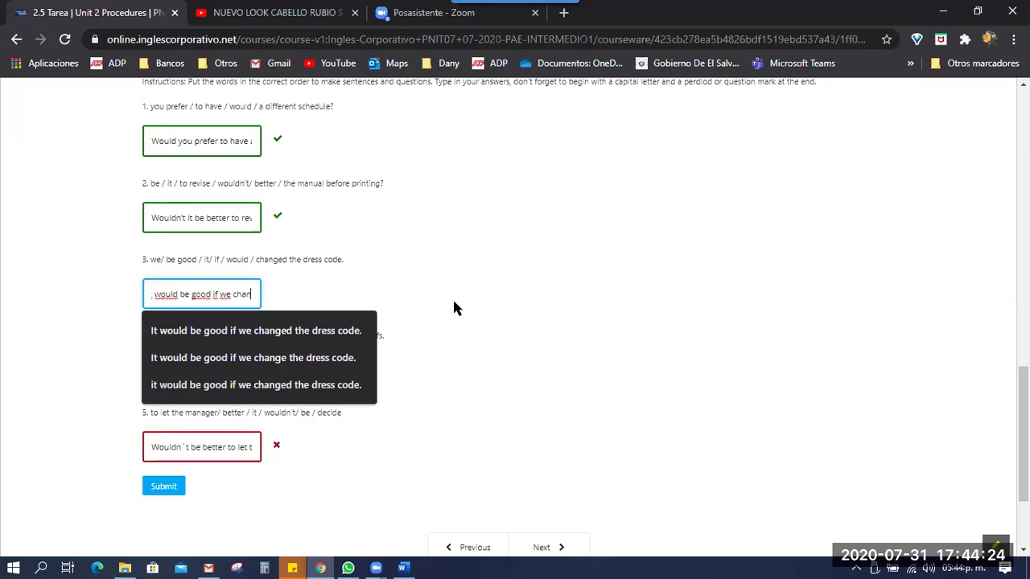
type("ged")
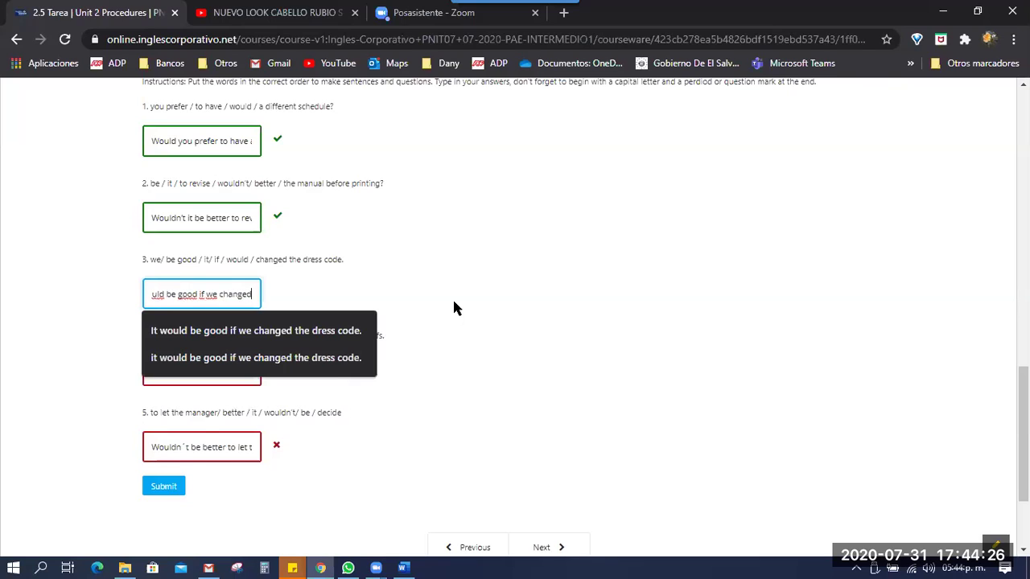
type(" th")
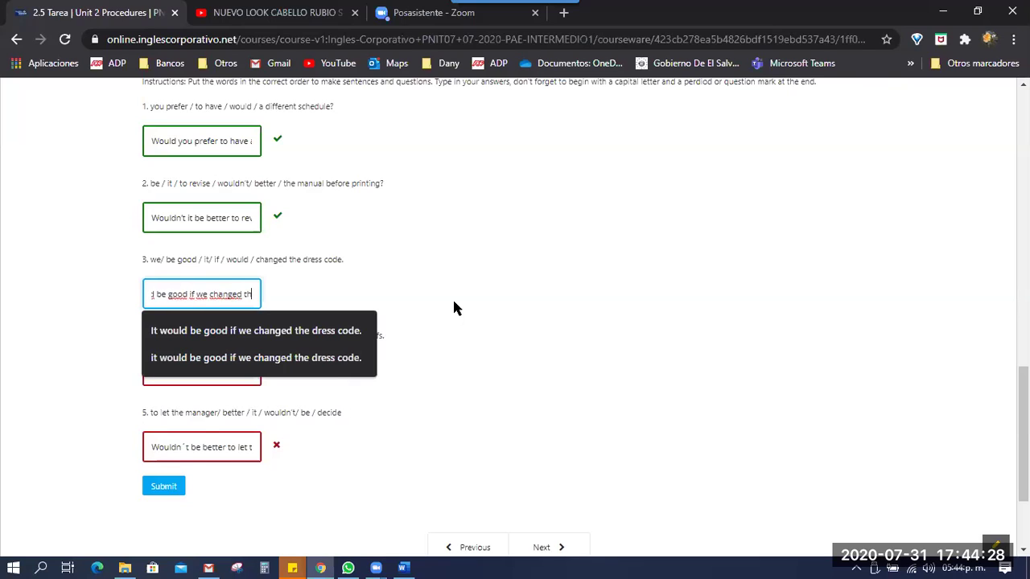
type("e dre")
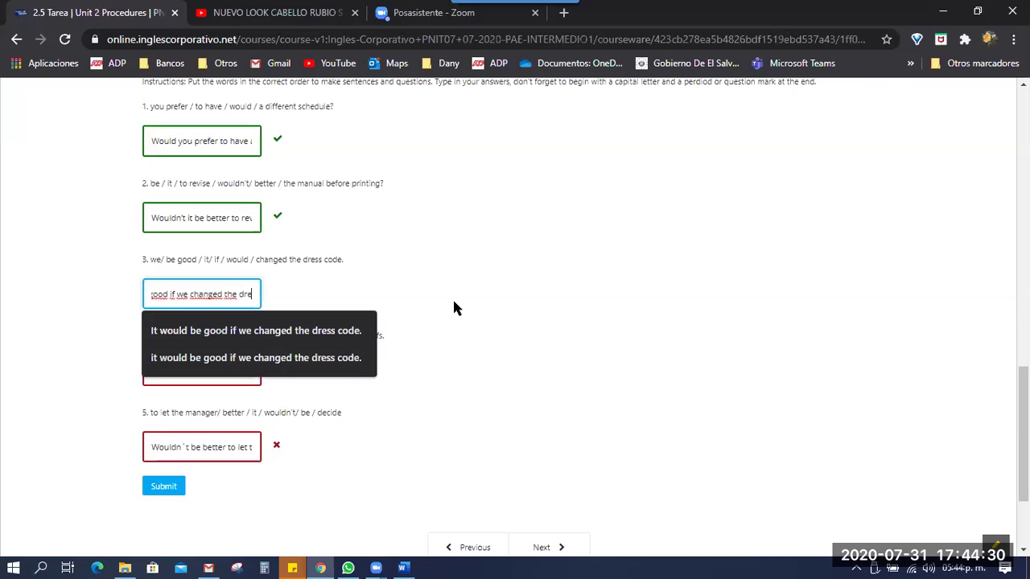
type("ss c")
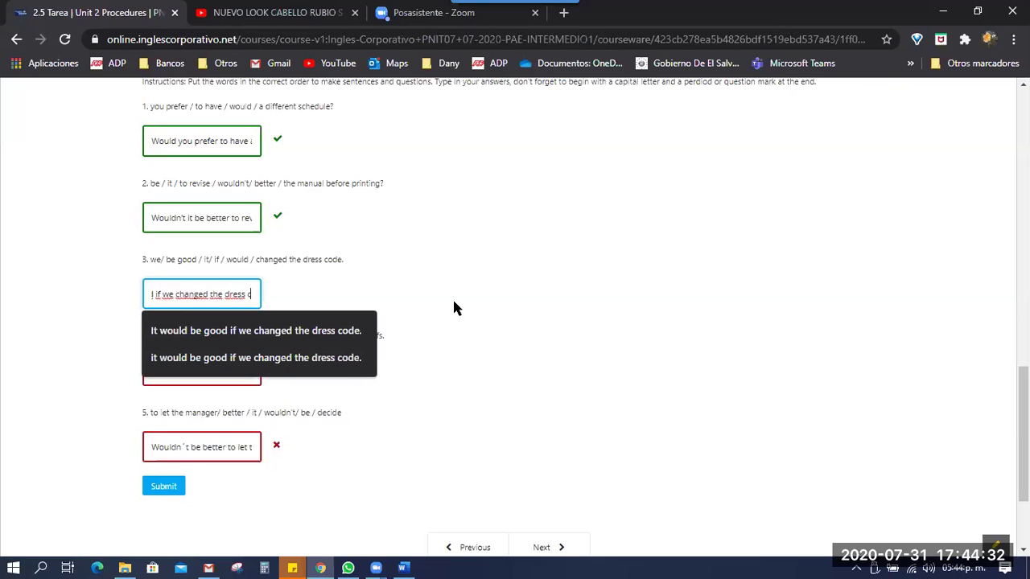
type("ode.")
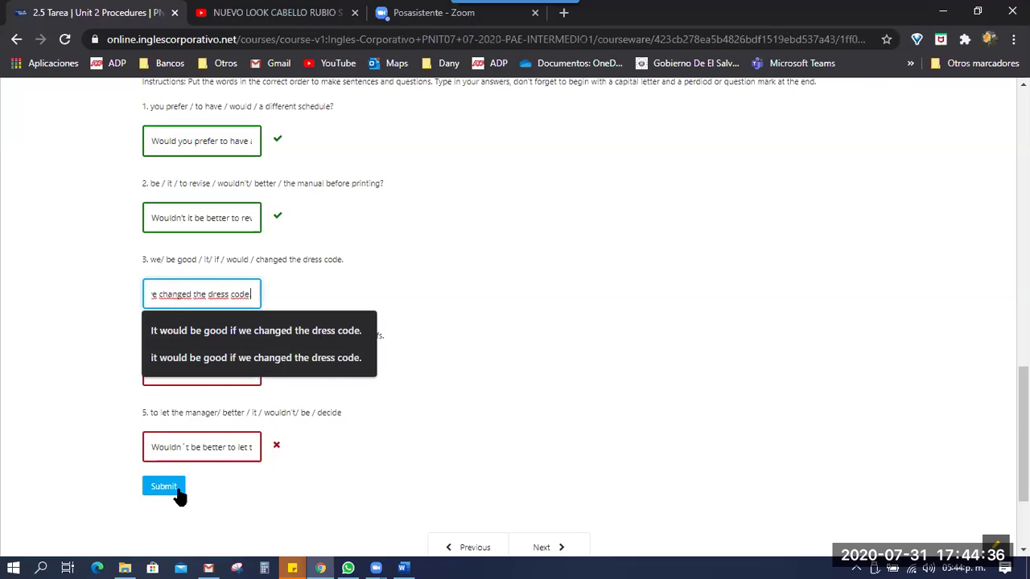
left_click(177, 491)
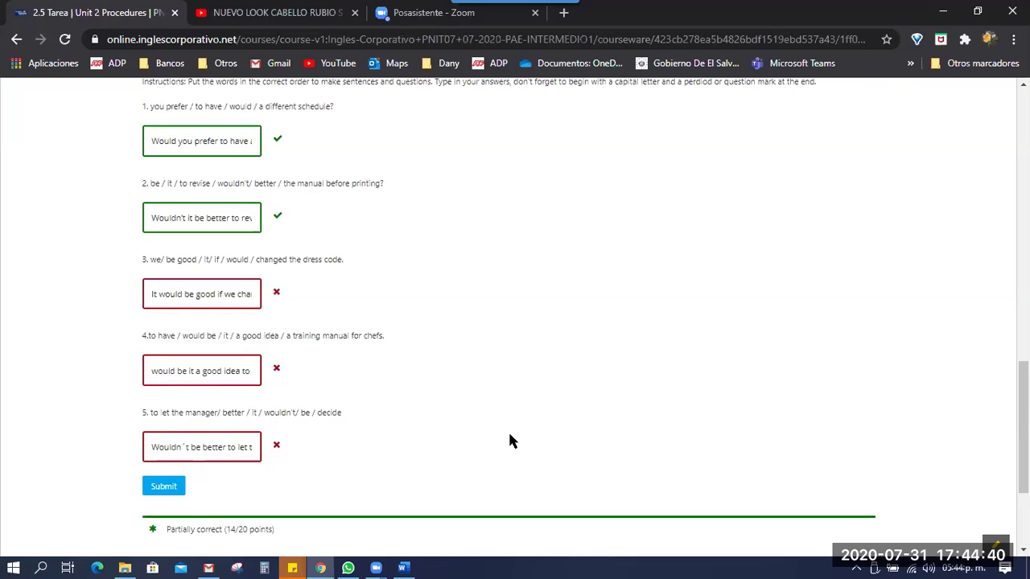
Switch to the Word draft and proofread the sentence about changing the dress code from its beginning
left_click(403, 568)
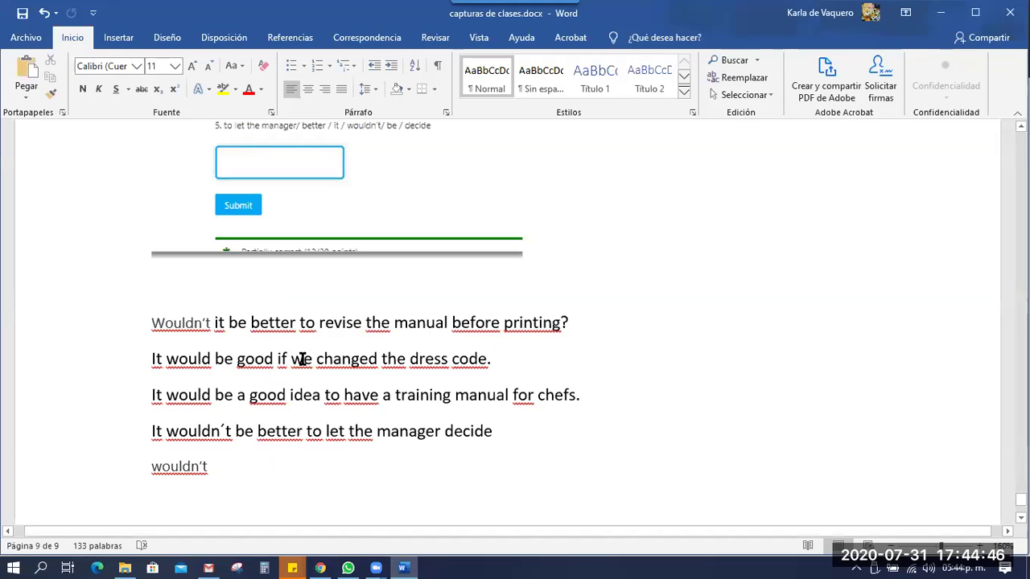
left_click(165, 361)
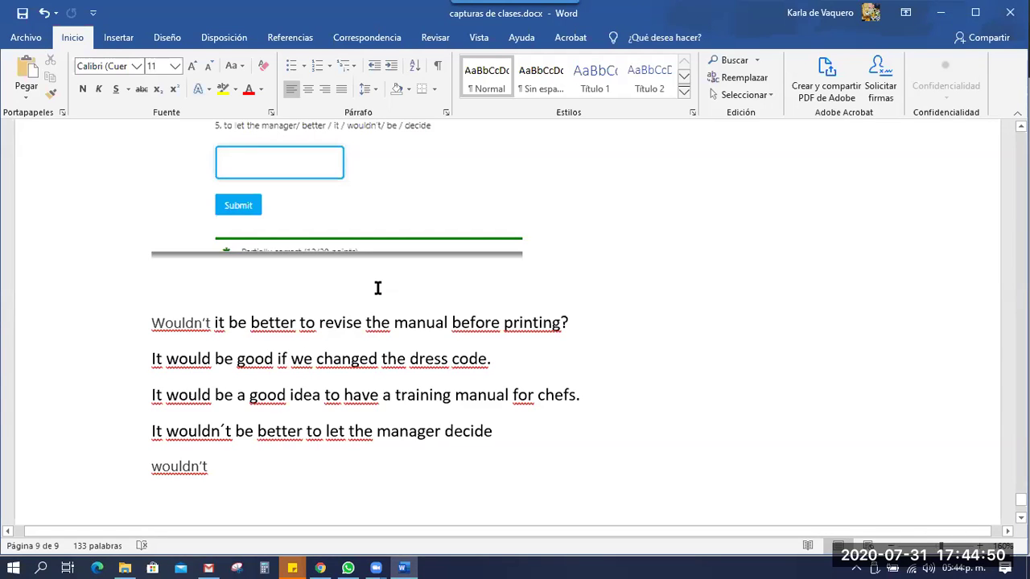
key("Right")
key("Right")
key("Right")
key("Right")
key("Right")
key("Right")
key("Right")
key("Right")
key("Right")
key("Right")
key("Right")
key("Right")
key("Right")
key("Right")
key("Right")
key("Right")
key("Right")
key("Right")
key("Right")
key("Right")
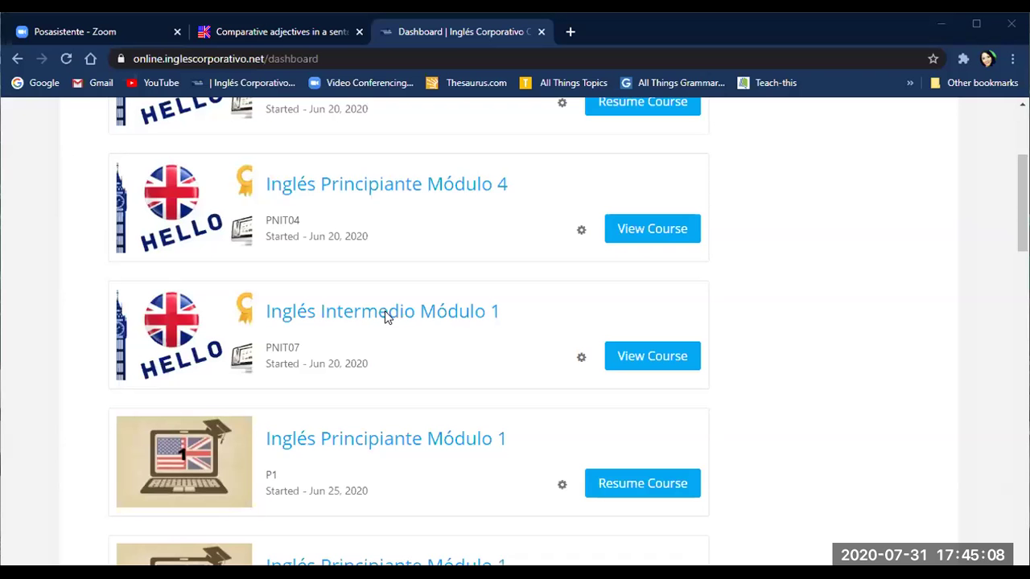
Open the 2.5 Tarea exercise under Section 2, Unit 2 Procedures, of the course Inglés Intermedio Módulo 1
left_click(385, 313)
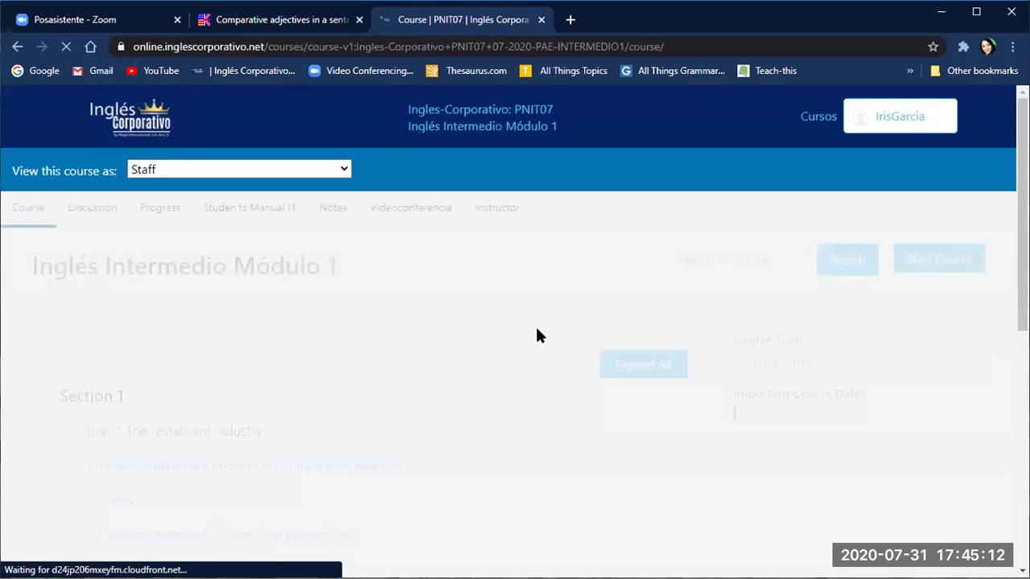
scroll(455, 332, "down", 6)
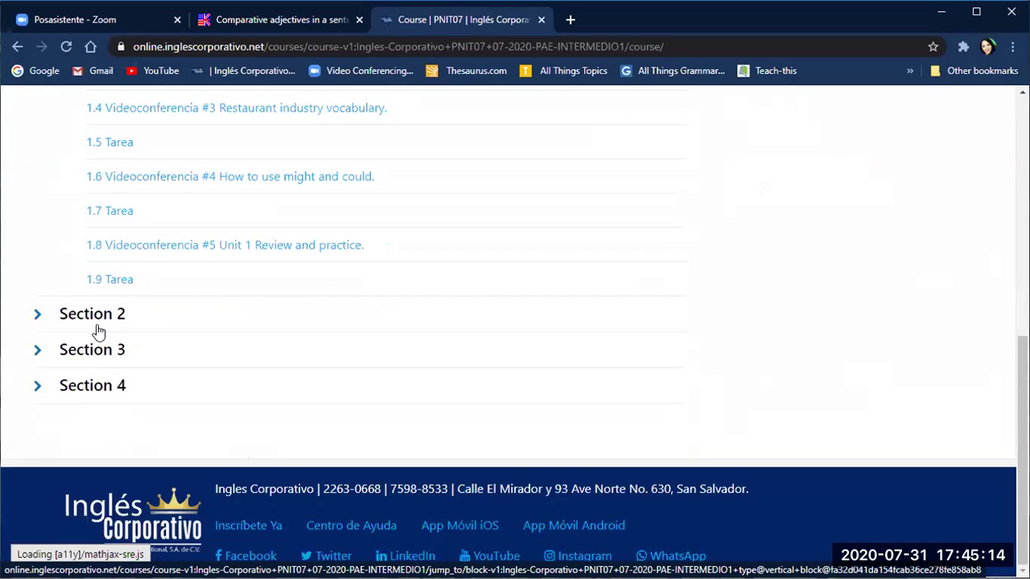
left_click(98, 325)
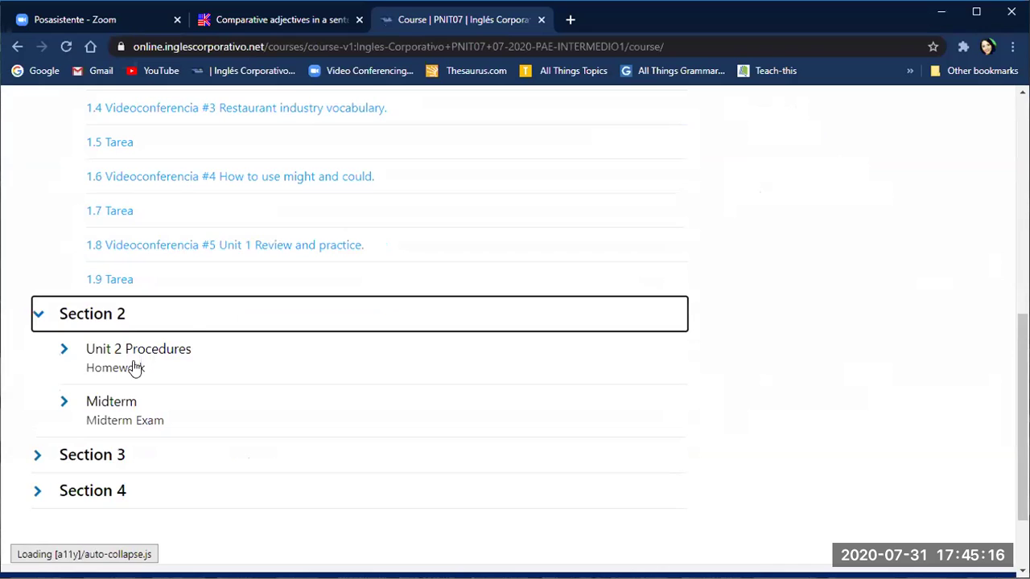
left_click(102, 358)
left_click(110, 257)
left_click(112, 447)
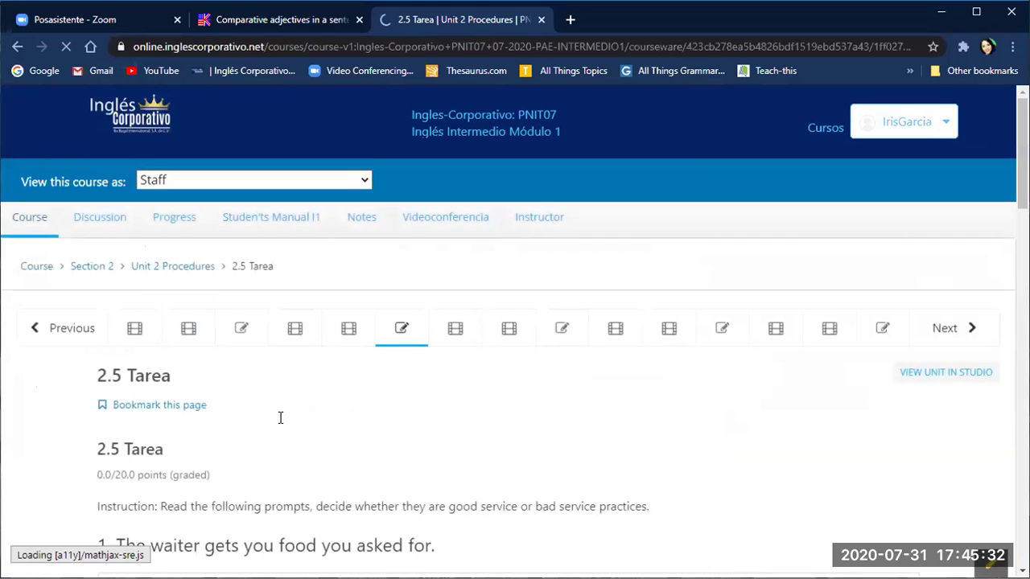
Answer question 3 with "It would be good if we changed the dress code." and try to submit the exercise
scroll(386, 434, "down", 9)
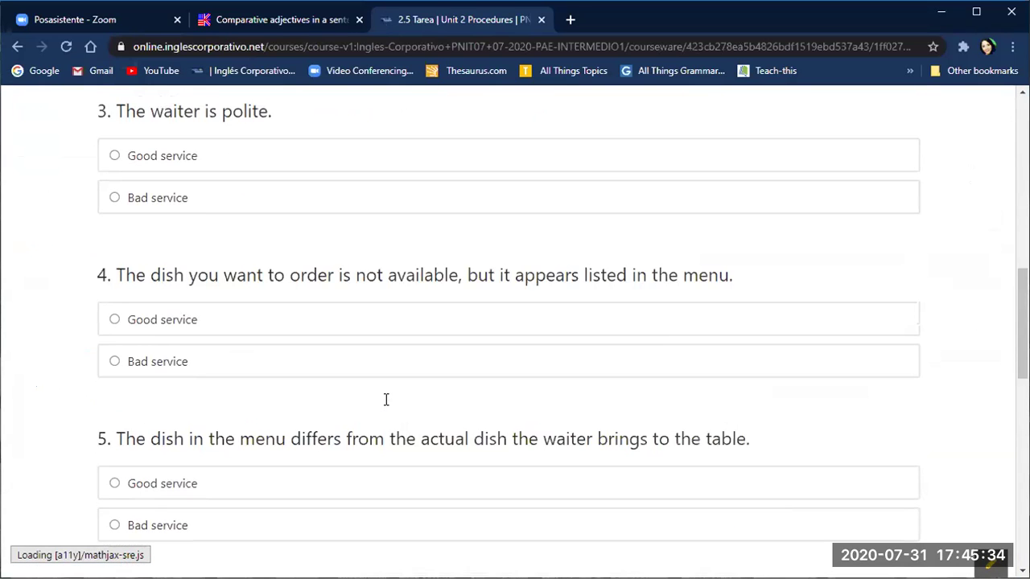
scroll(386, 400, "down", 10)
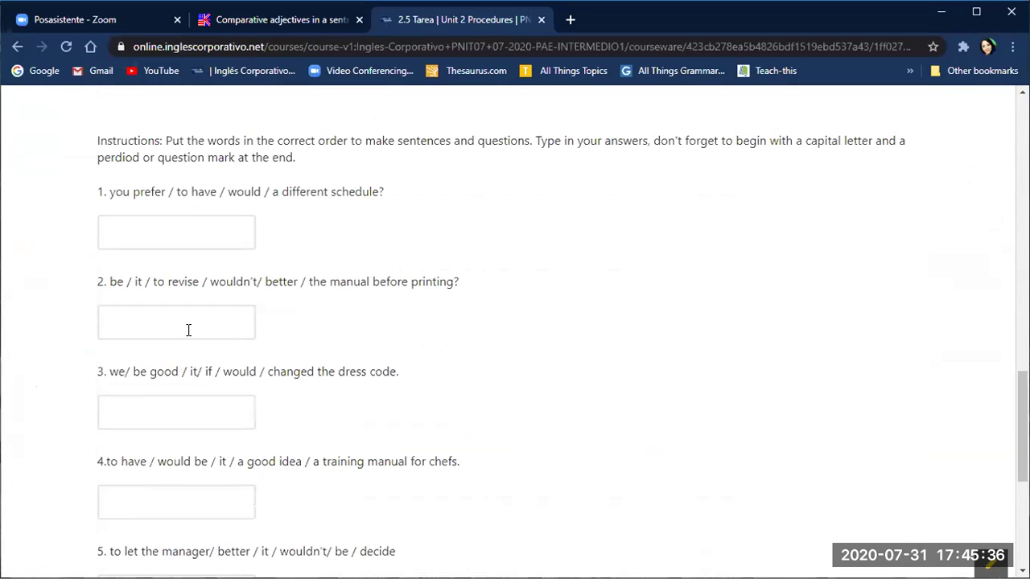
left_click(152, 417)
type("It")
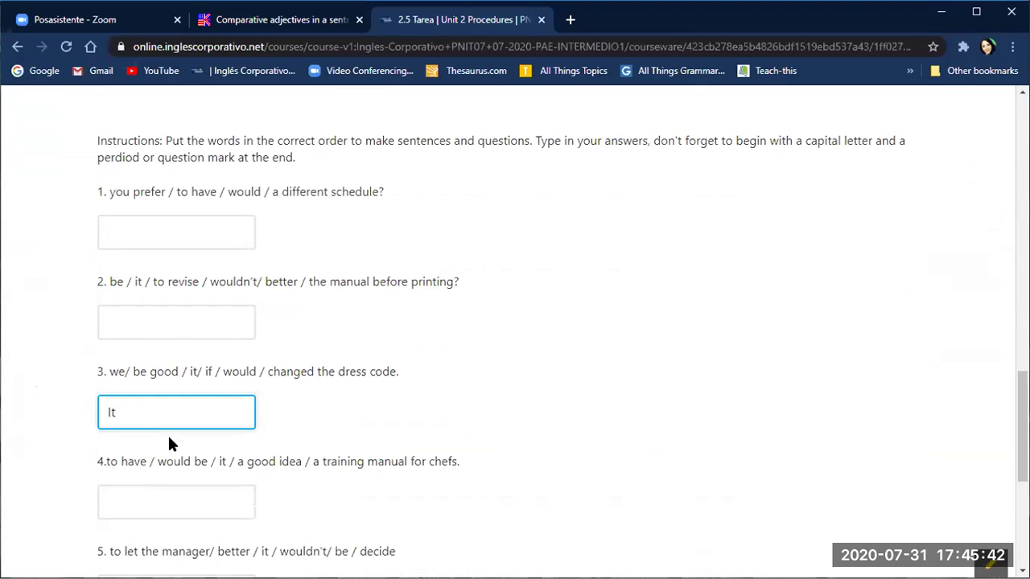
type(" would be good i")
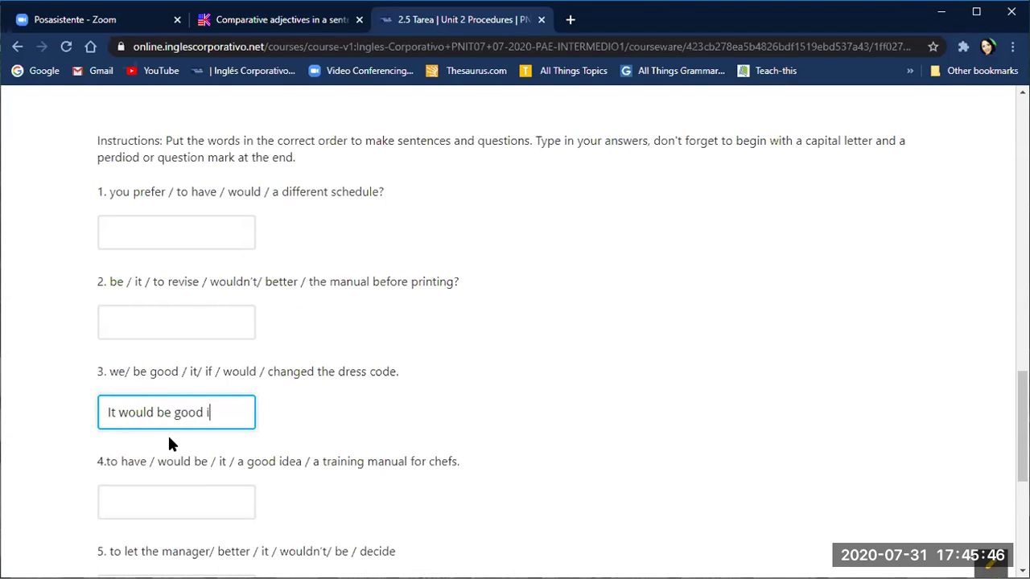
type("f we cha")
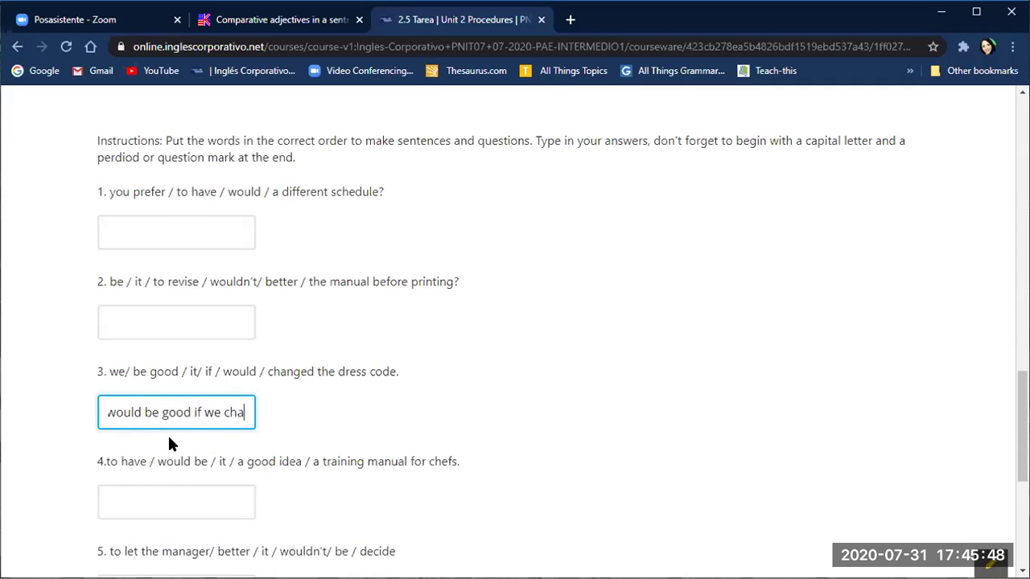
type("nged")
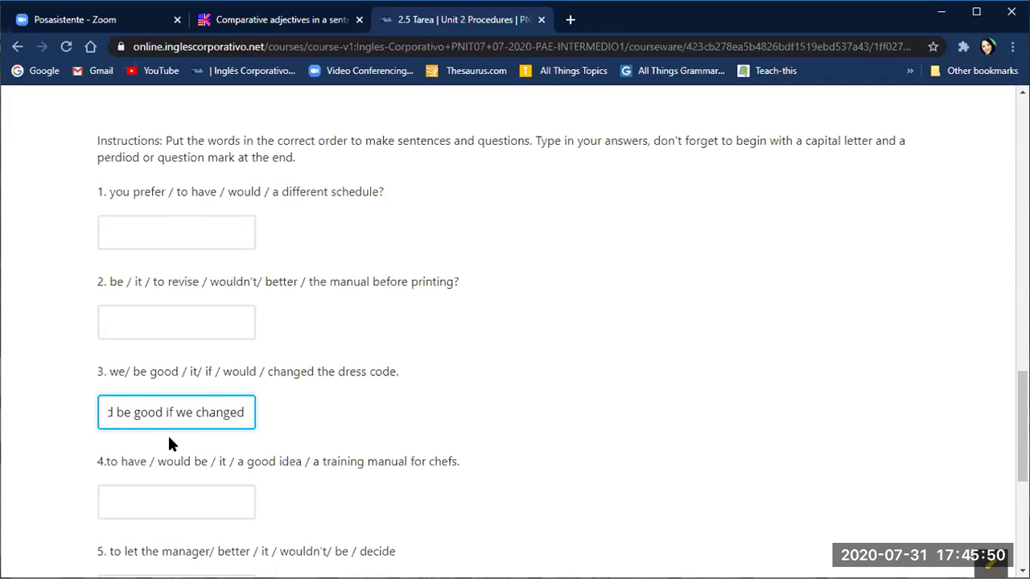
type(" the dress")
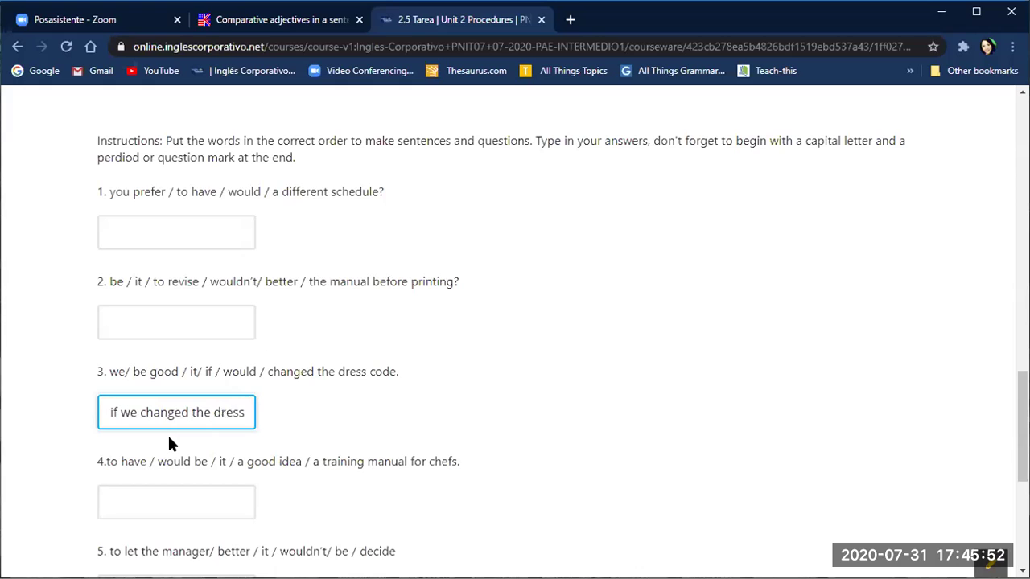
type(" code.")
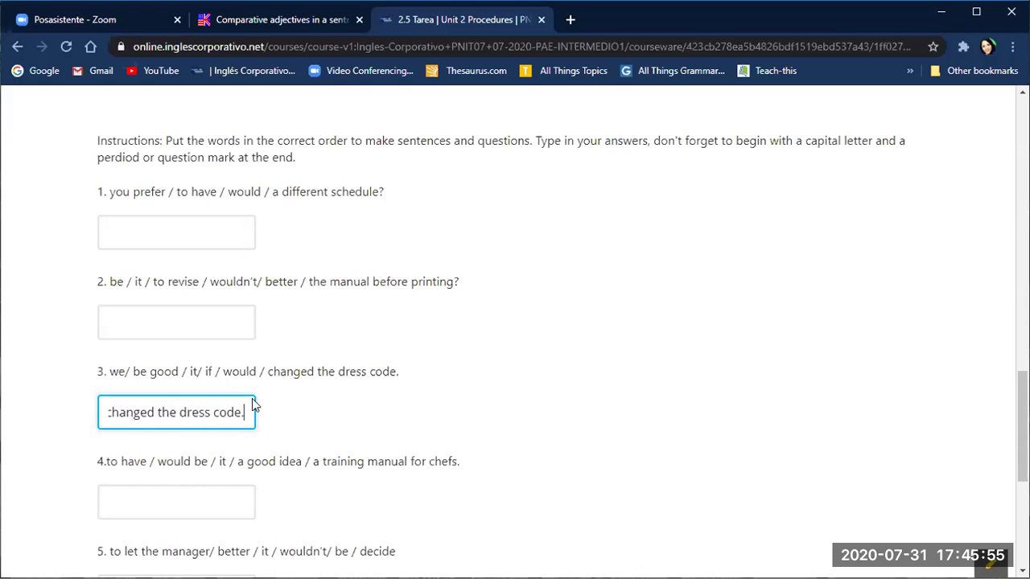
scroll(251, 398, "down", 3)
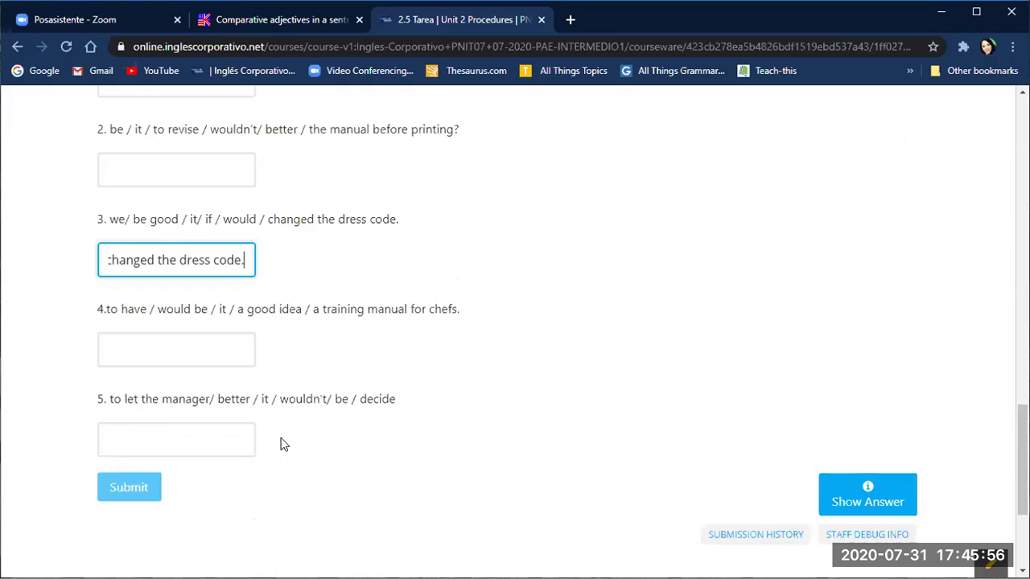
left_click(133, 415)
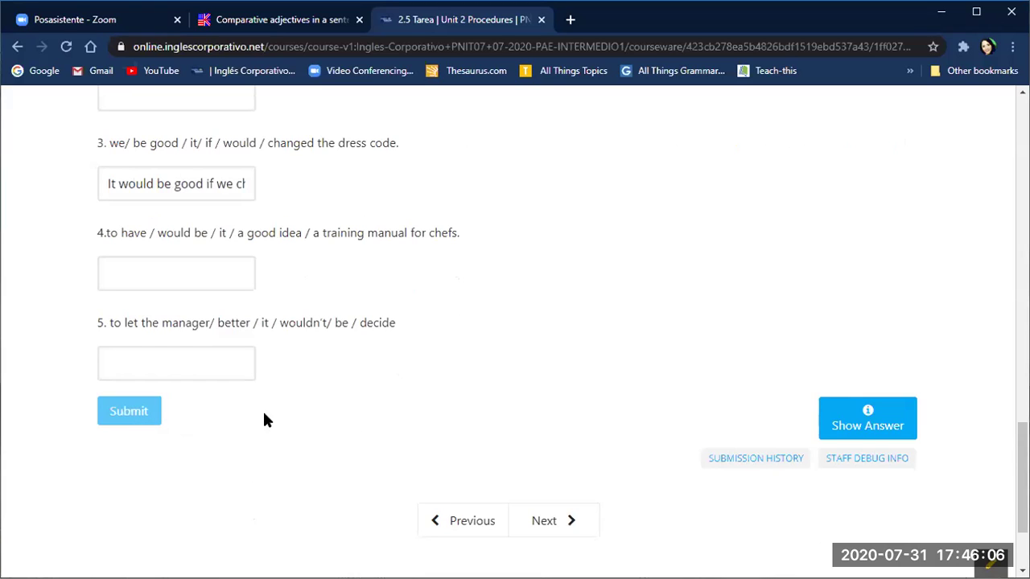
Proofread the question 3 answer through to its final period
scroll(277, 421, "up", 1)
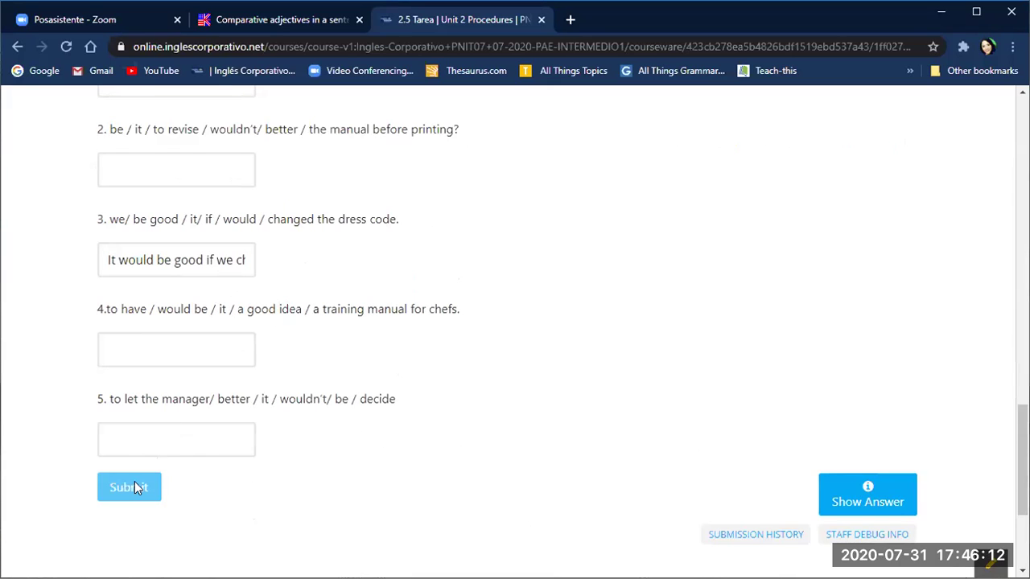
left_click(234, 259)
key("Right")
key("Right")
key("Right")
key("Right")
key("Right")
key("Right")
key("Right")
key("Right")
key("Right")
key("Right")
key("Right")
key("Right")
key("Right")
key("Right")
key("Right")
key("Right")
key("Right")
key("Right")
key("Right")
key("Right")
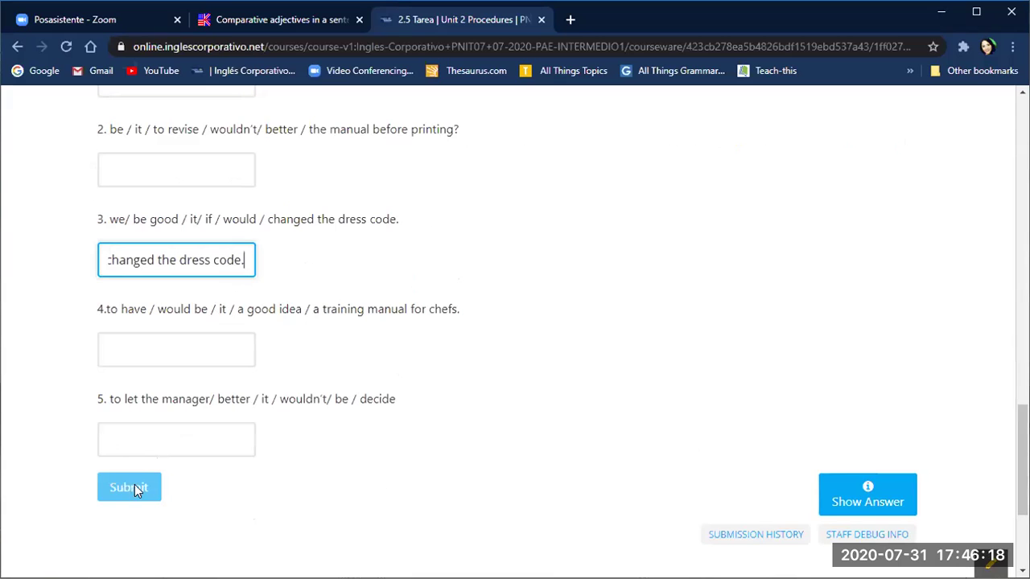
scroll(180, 210, "up", 1)
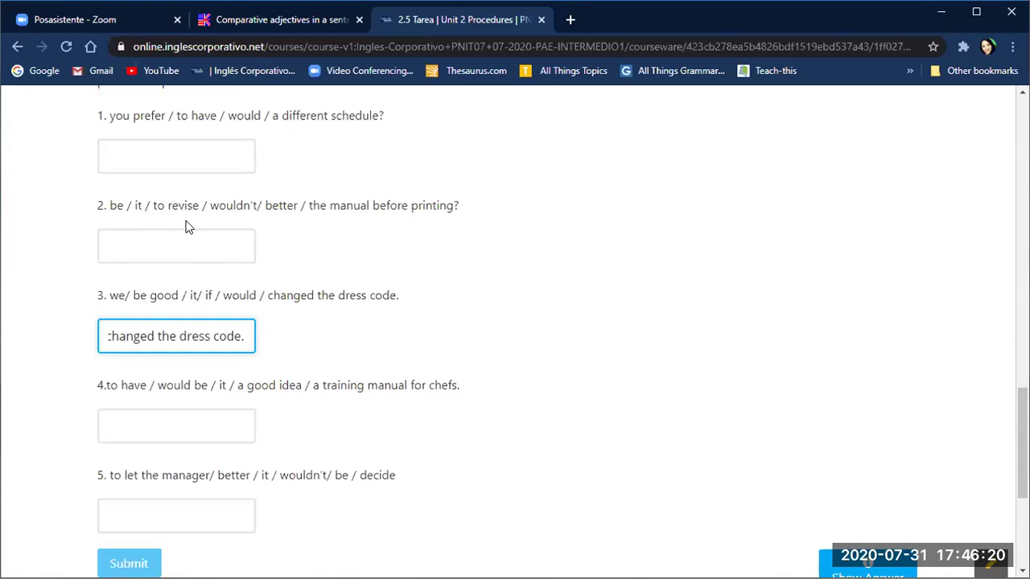
scroll(186, 226, "down", 1)
Recheck the hidden end of the question 3 answer and try again to submit the exercise
left_click(146, 346)
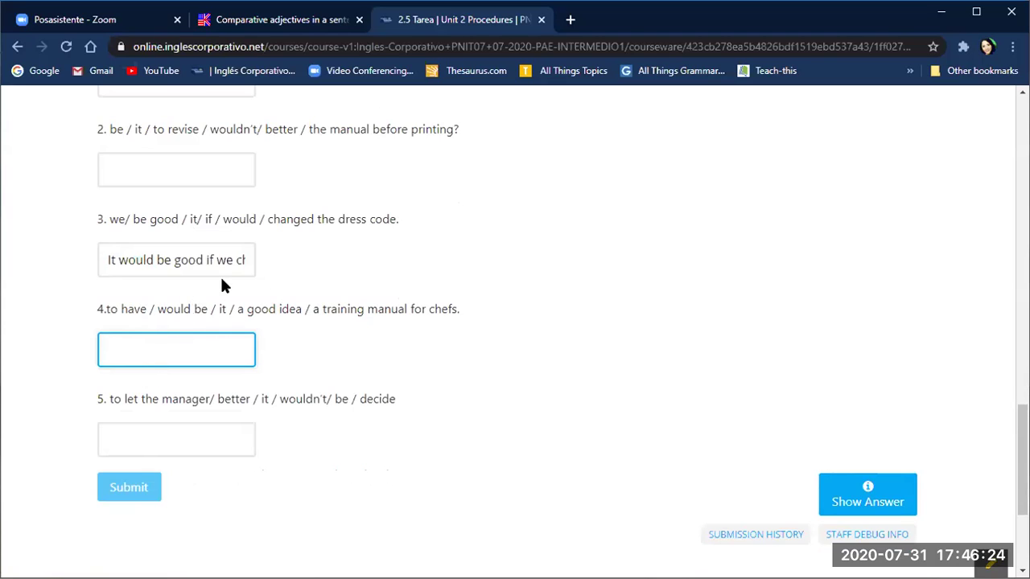
left_click(238, 260)
key("Right")
key("Right")
key("Right")
key("Right")
key("Right")
key("Right")
key("Right")
key("Right")
key("Right")
key("Right")
key("Right")
key("Right")
key("Right")
key("Right")
key("Right")
key("Right")
key("Right")
key("Right")
key("Right")
key("Right")
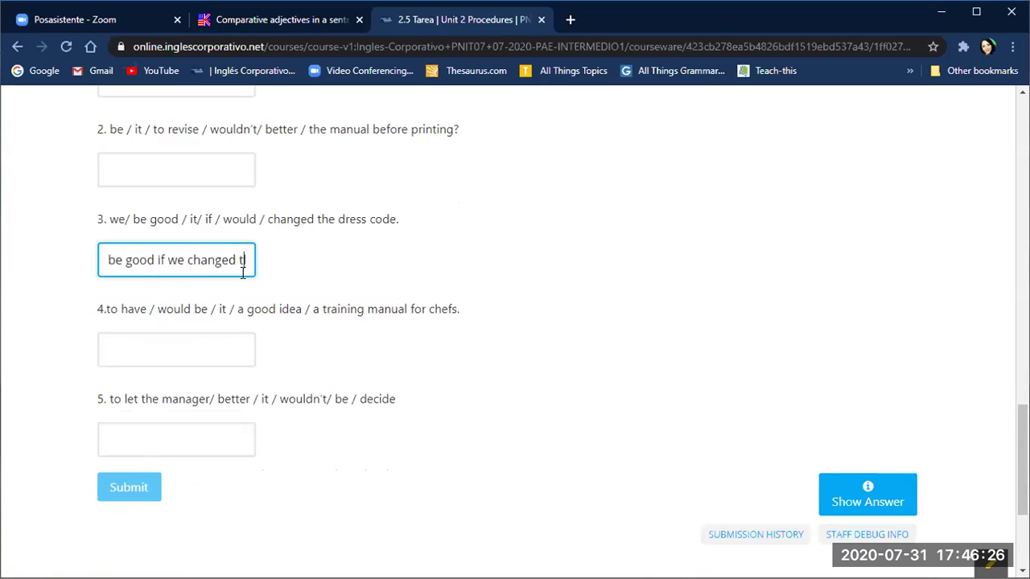
left_click(124, 496)
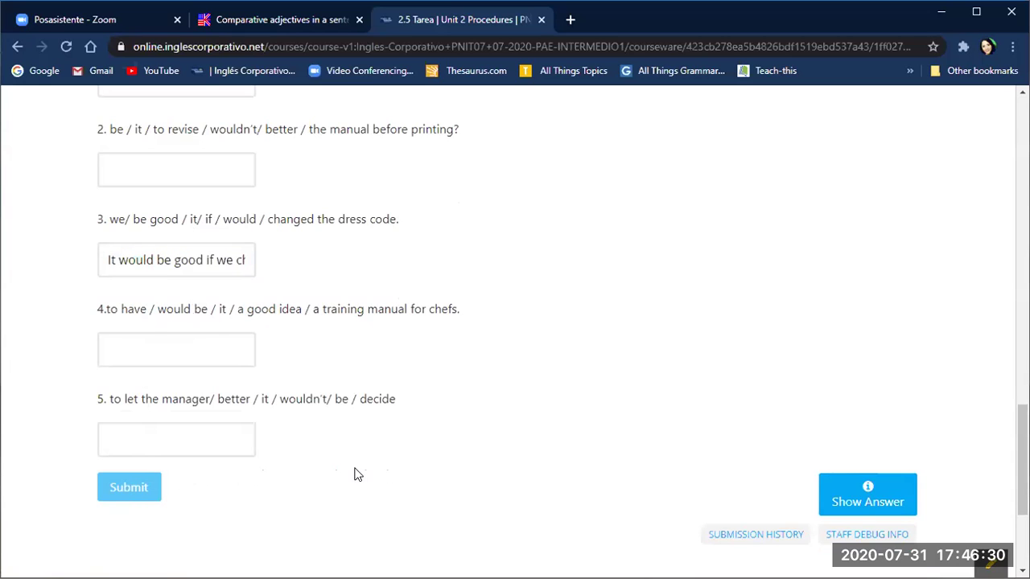
Reveal the exercise's official answers and compare them with the word-order questions, including the typed question 3 answer
scroll(609, 459, "up", 1)
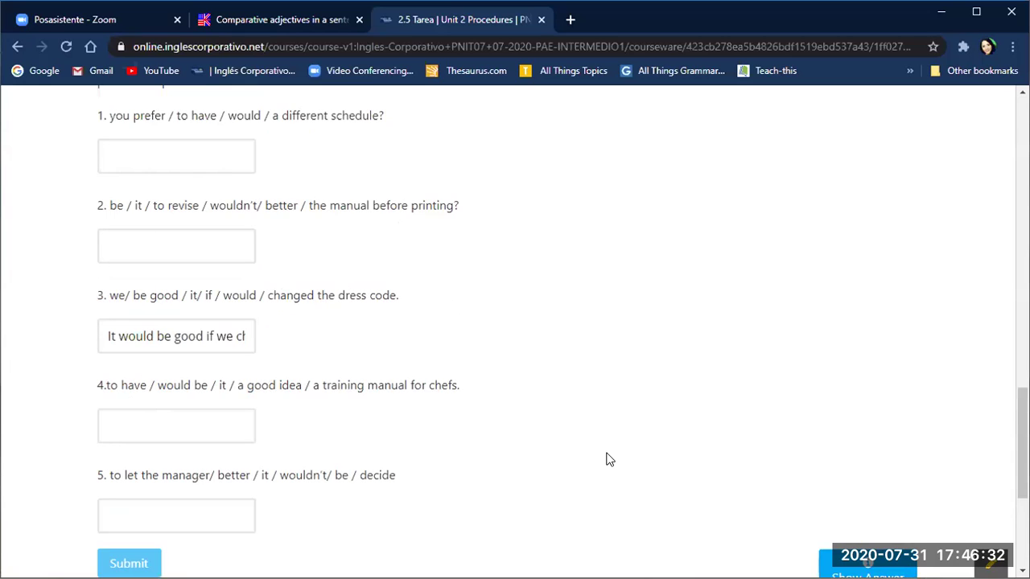
scroll(609, 460, "down", 1)
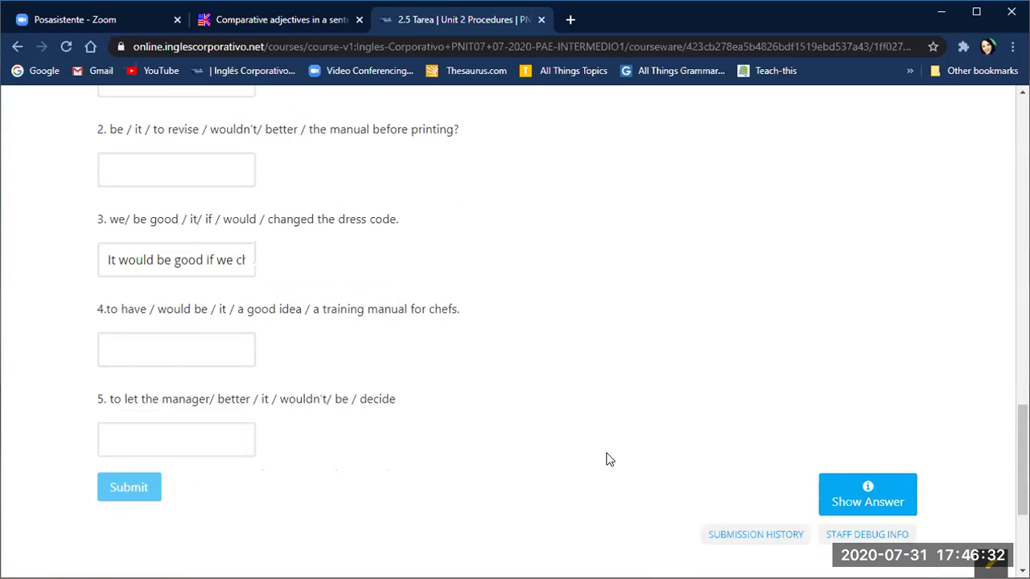
left_click(868, 498)
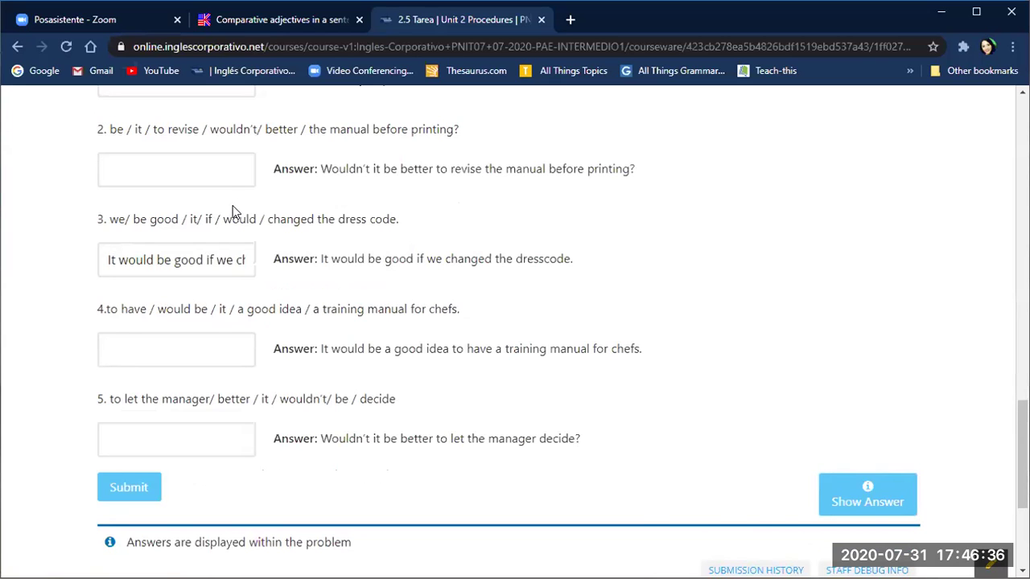
scroll(233, 211, "up", 1)
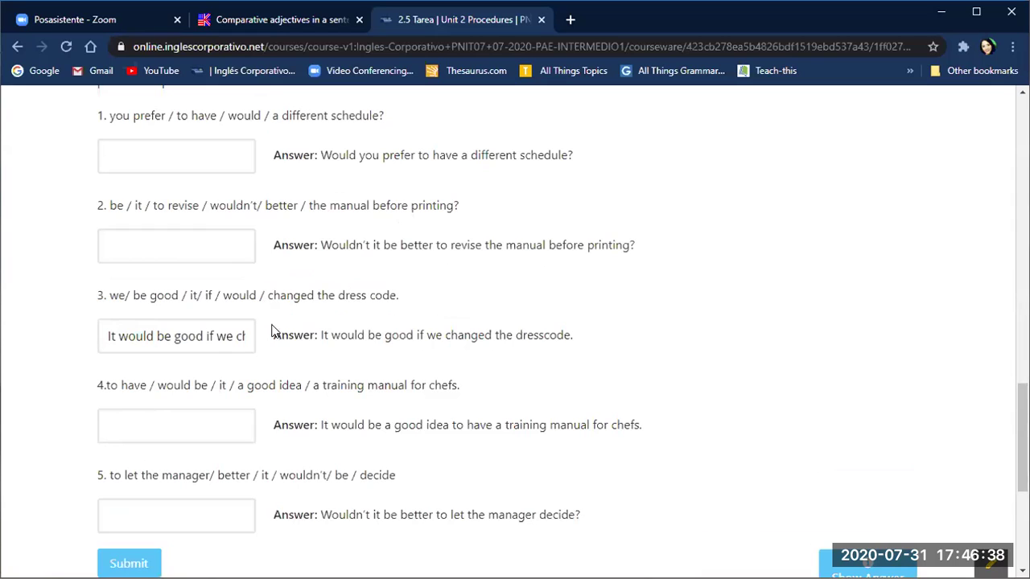